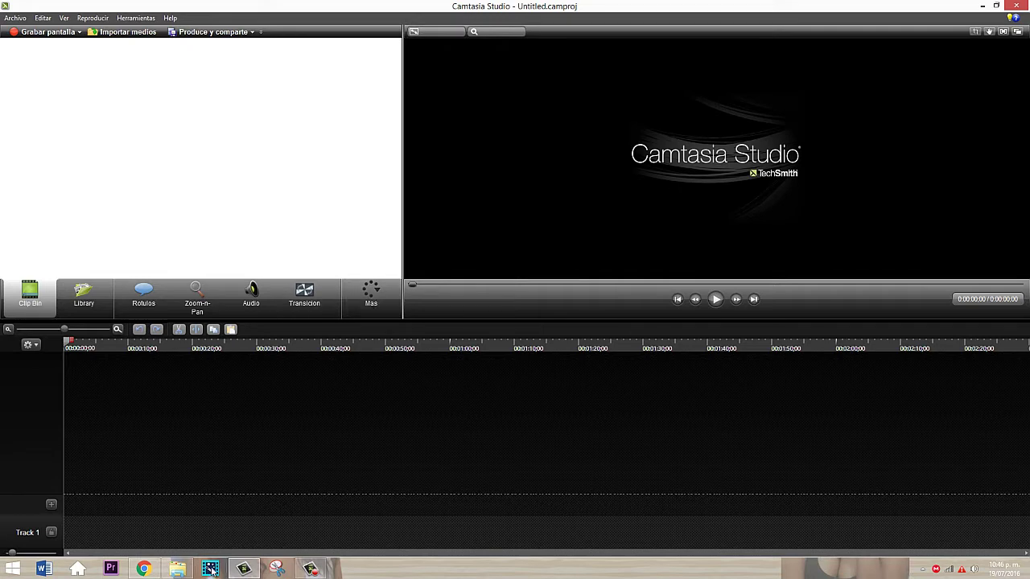
left_click(983, 7)
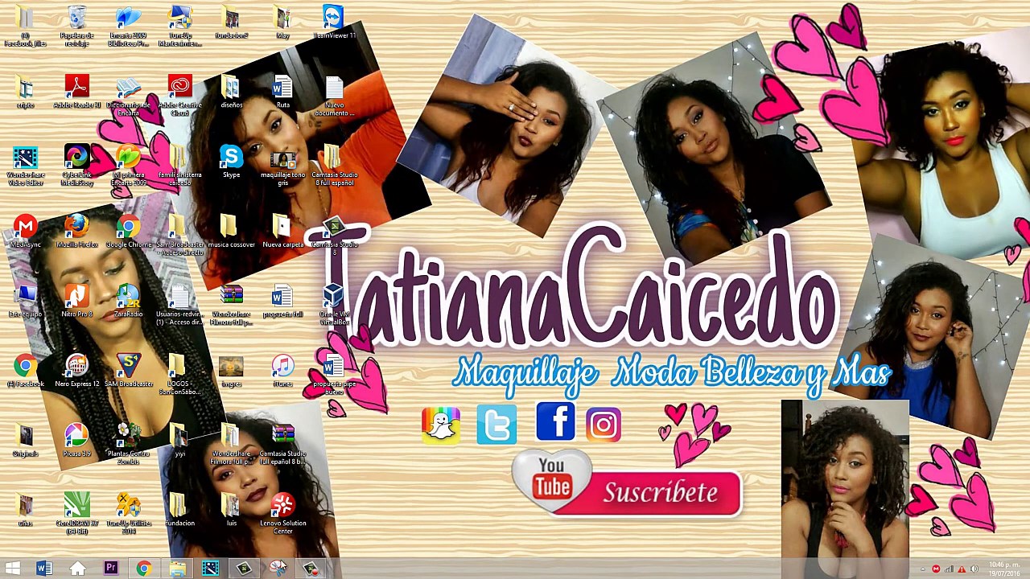
left_click(240, 570)
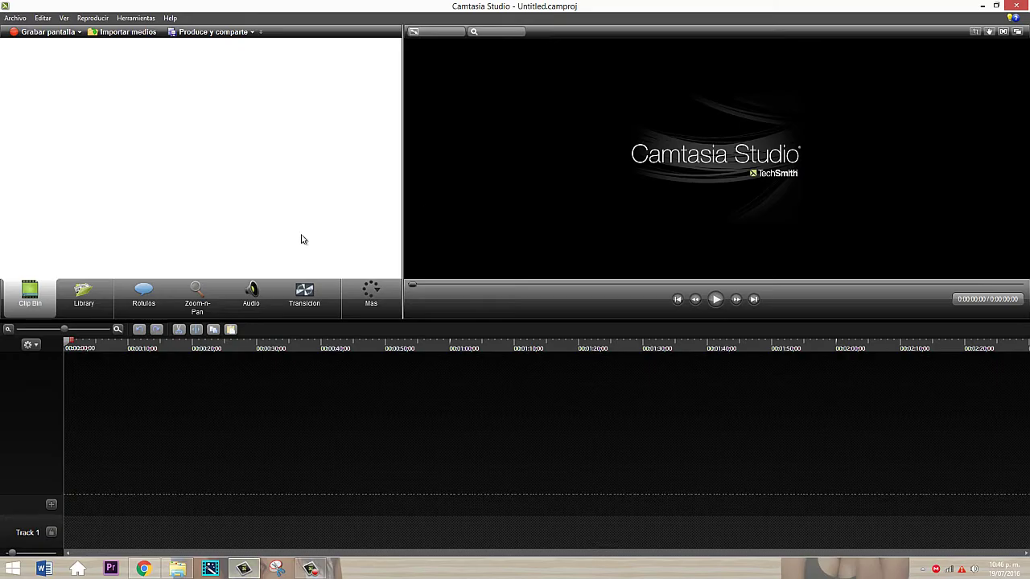
- Import the videos SAM_0007, SAM_0008, SAM_0009 and SAM_0010 from the hellen youtube folder
left_click(126, 36)
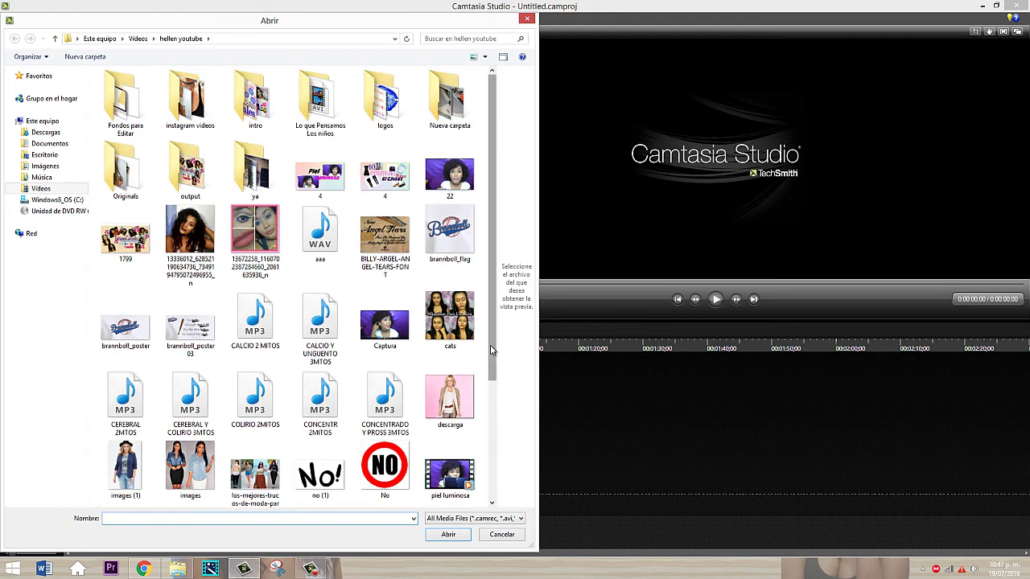
left_click_drag(490, 355, 487, 433)
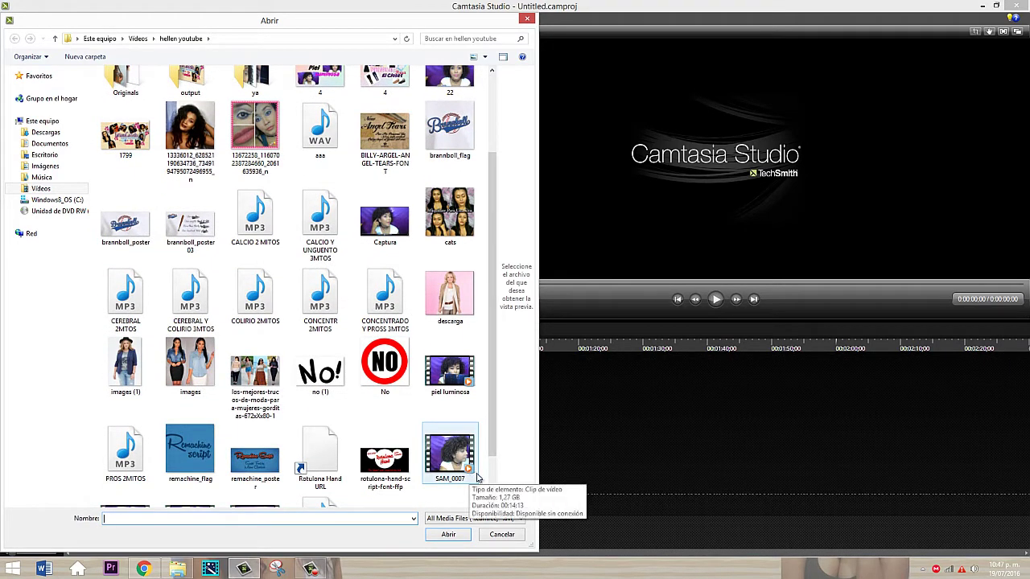
left_click_drag(490, 409, 490, 451)
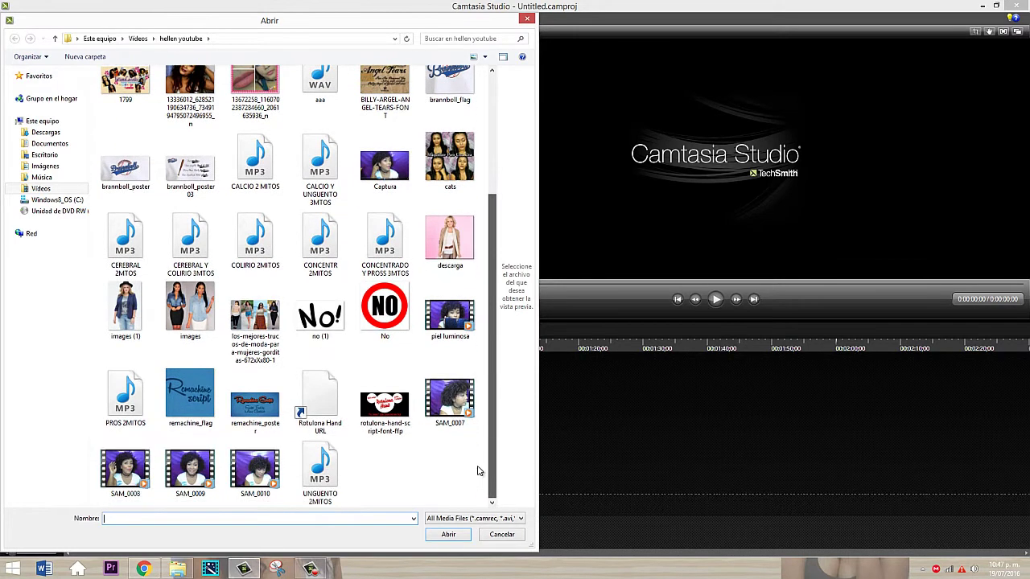
left_click(460, 408)
left_click(245, 487, "shift")
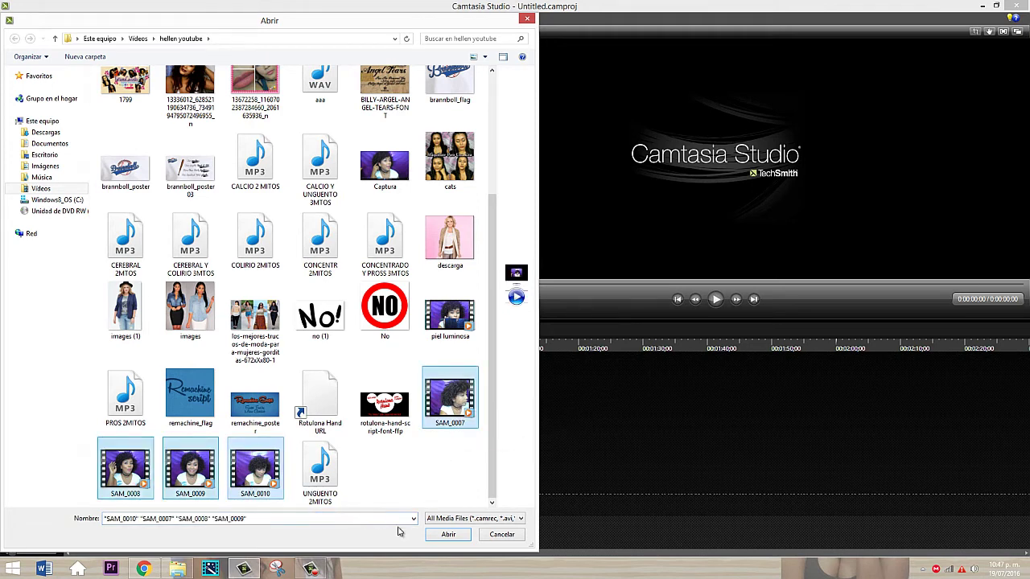
left_click(447, 535)
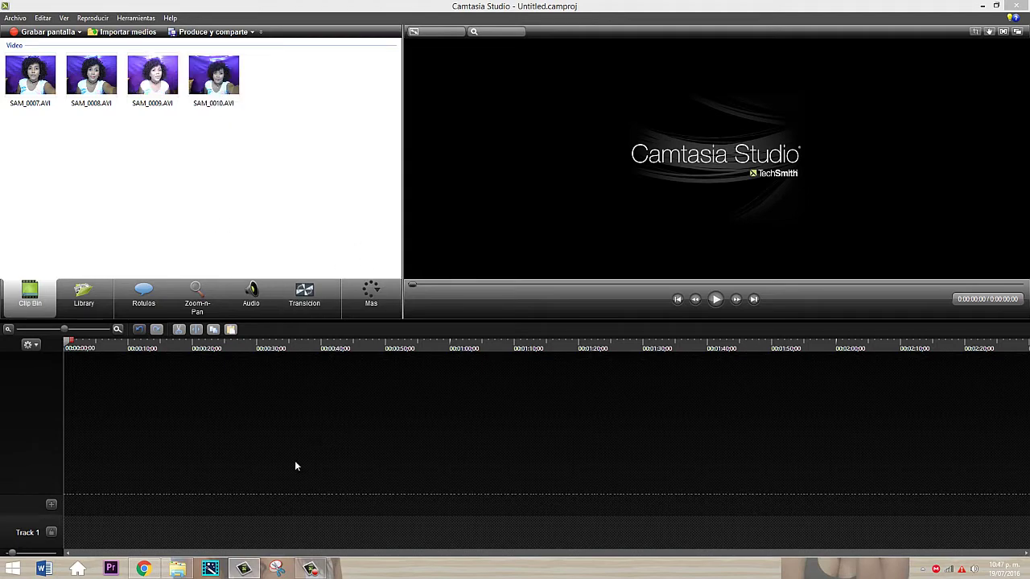
- Look through the hellen youtube folder under Vídeos in File Explorer and return to Camtasia Studio
left_click(181, 569)
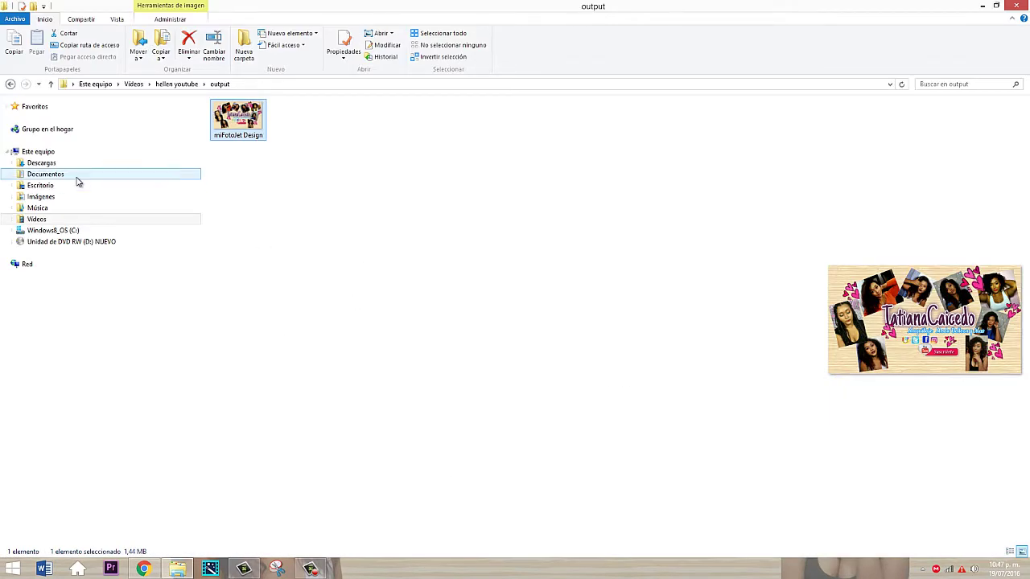
left_click(37, 219)
double_click(431, 113)
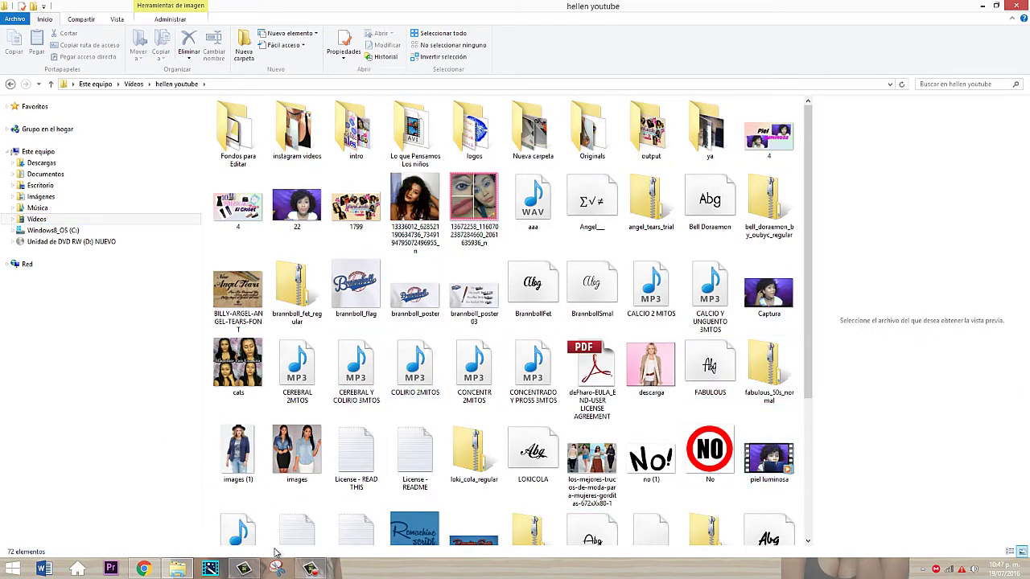
left_click(255, 569)
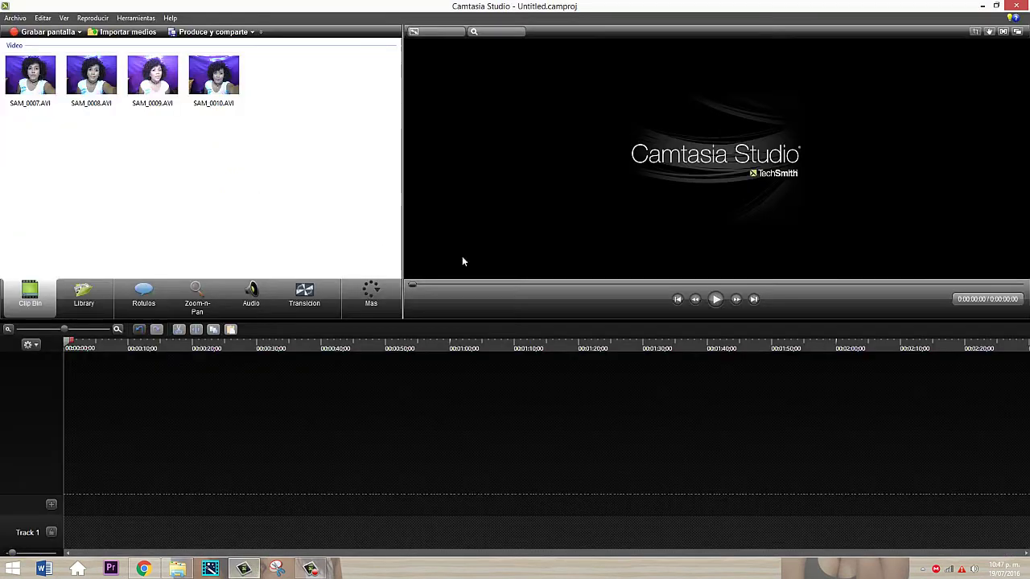
- Remove SAM_0010.AVI from the clip bin and place SAM_0007.AVI on Track 1 of the timeline
left_click(161, 90)
key("Delete")
left_click_drag(30, 77, 95, 527)
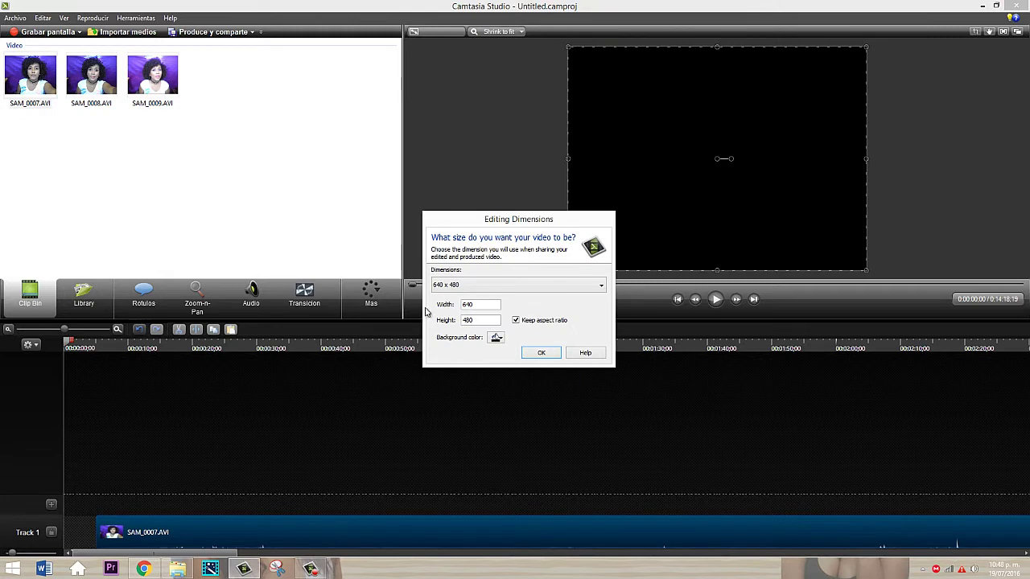
- Set the editing dimensions to 1280 x 720, the size recommended for YouTube & Screencast (16:9)
left_click(602, 285)
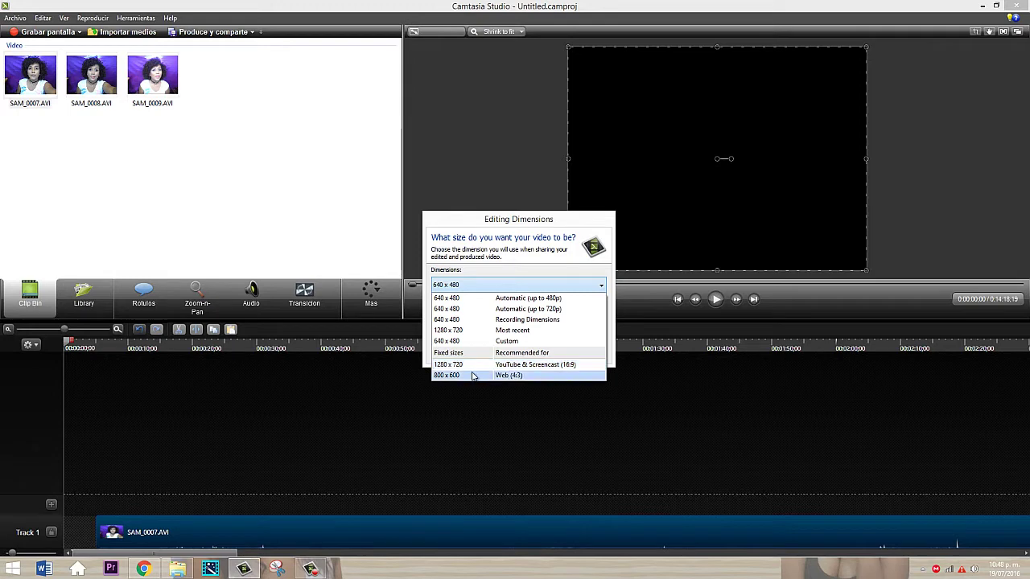
left_click(560, 368)
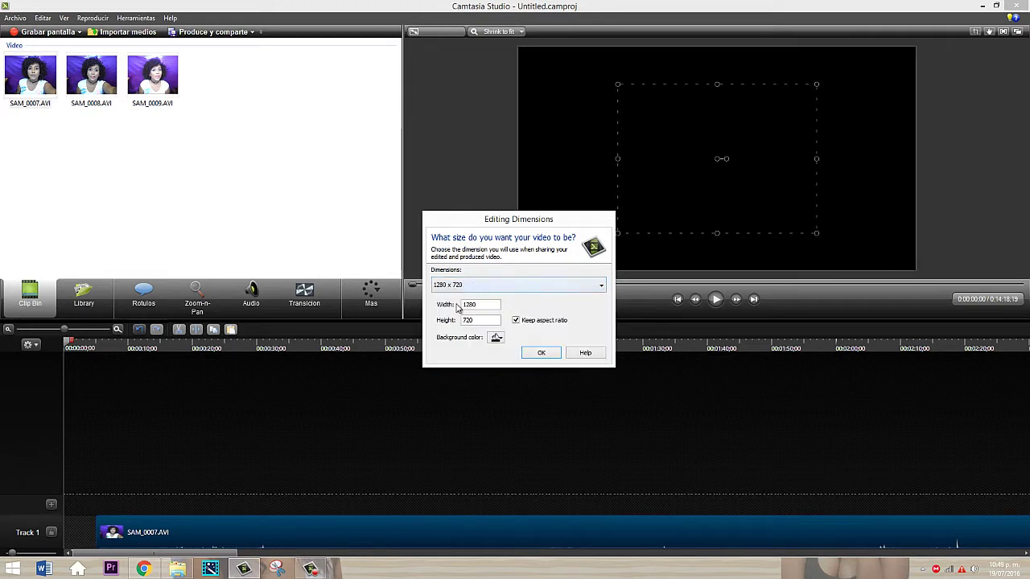
left_click(553, 354)
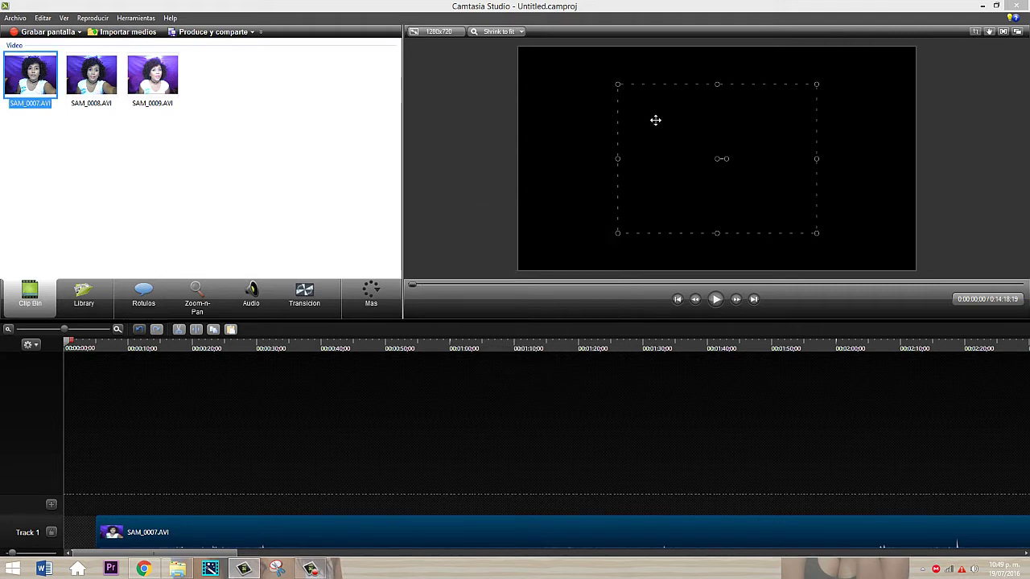
- Align the SAM_0007.AVI clip with the canvas's upper-left corner and enlarge it to fill the full canvas width
left_click_drag(656, 120, 615, 119)
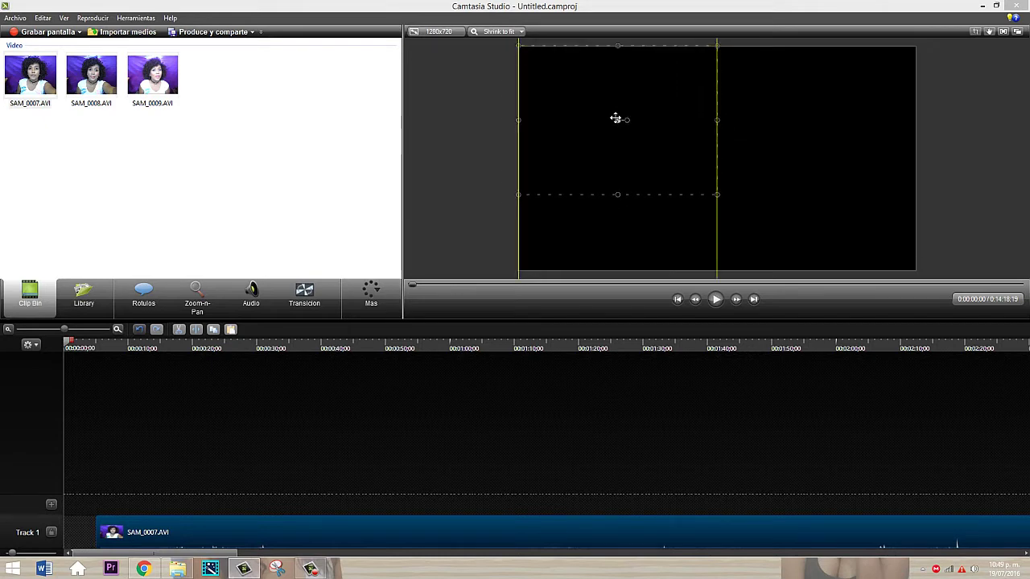
left_click_drag(616, 119, 616, 120)
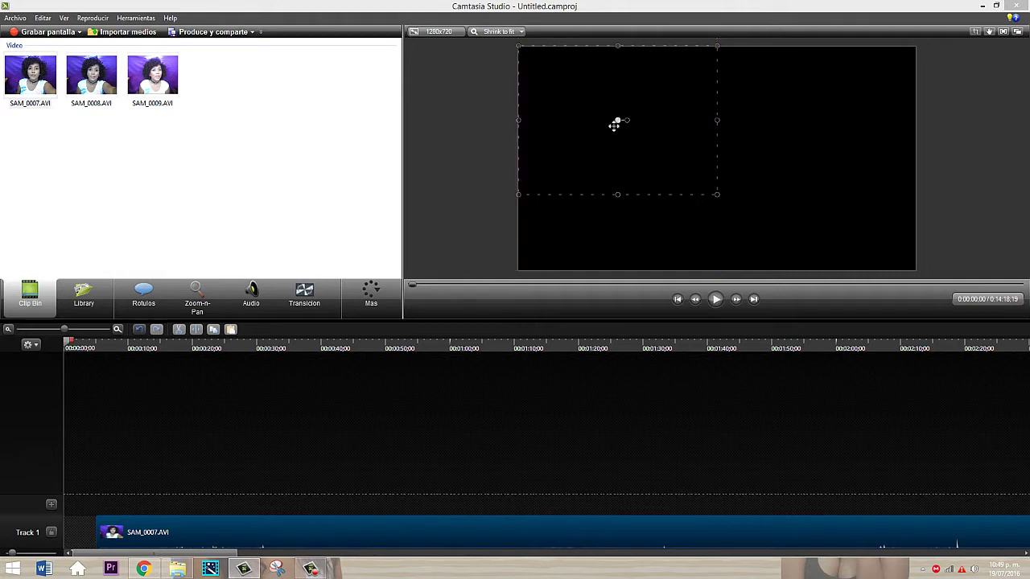
left_click(314, 570)
left_click(315, 569)
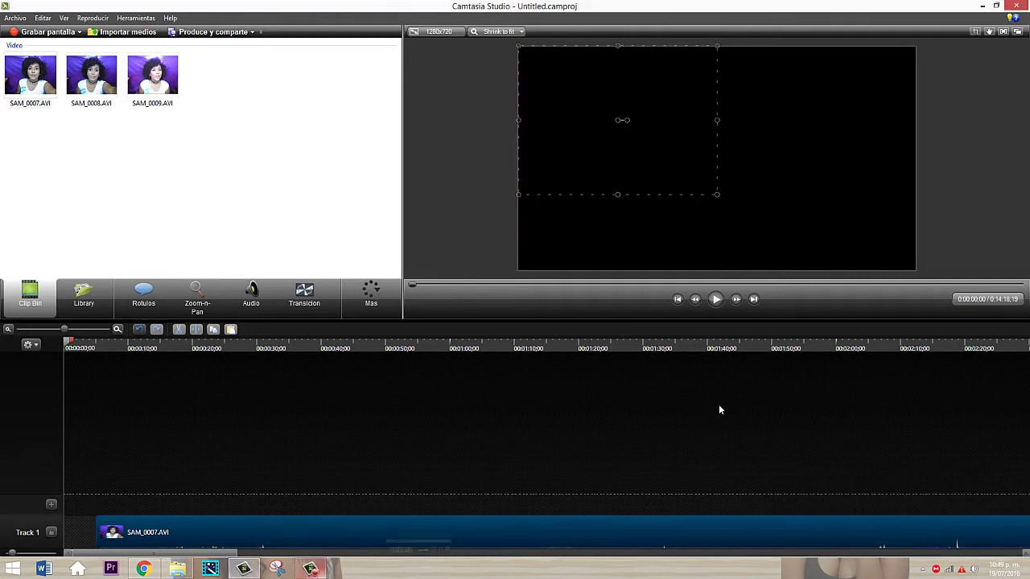
mouse_move(719, 195)
left_mouse_down()
mouse_move(877, 239)
mouse_move(915, 264)
mouse_move(842, 165)
mouse_move(809, 147)
mouse_move(914, 218)
left_mouse_up()
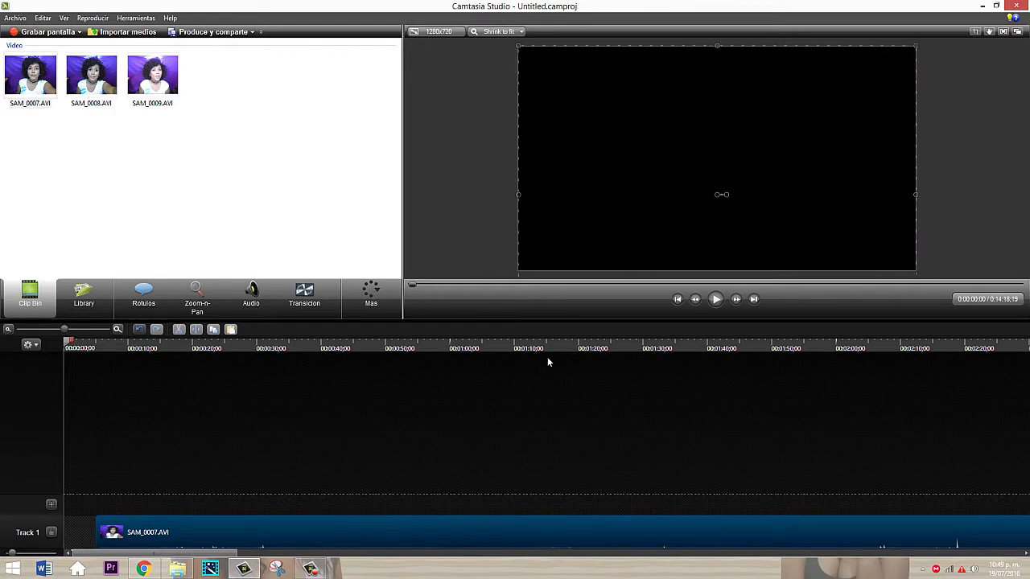
- Move the SAM_0007.AVI clip to the start of Track 1 and play its first three seconds
left_click_drag(319, 534, 79, 537)
key("space")
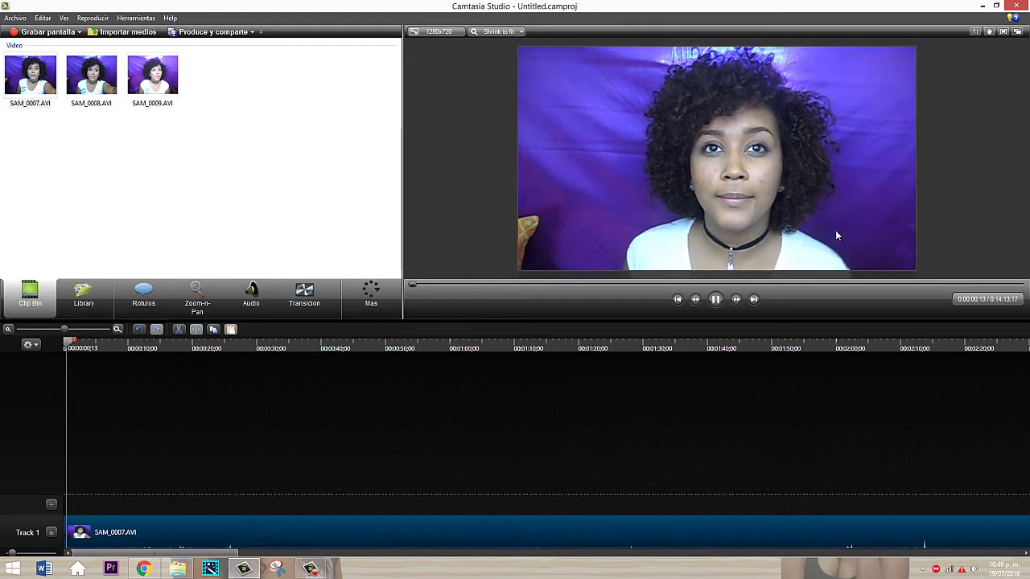
left_click(802, 191)
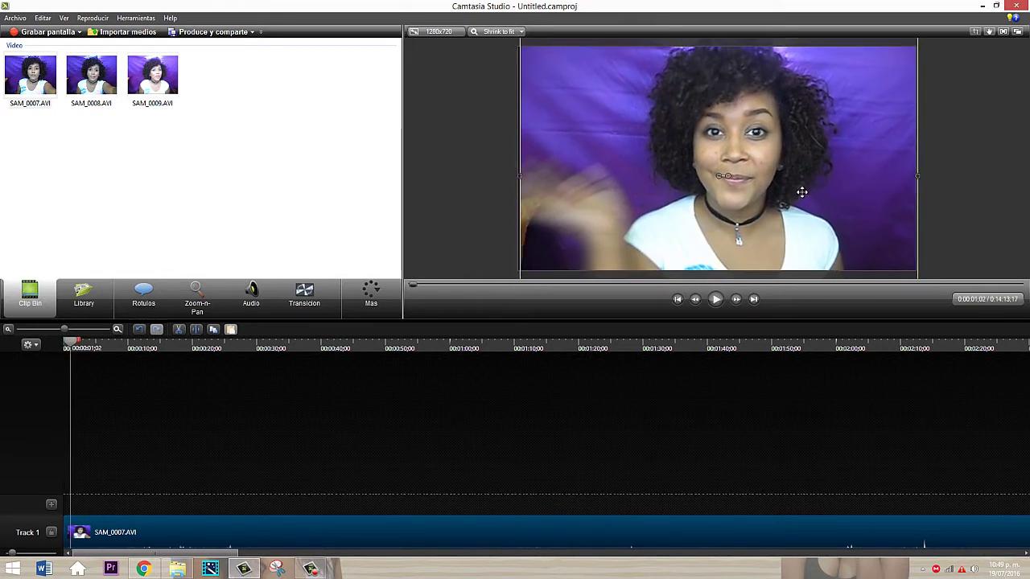
key("space")
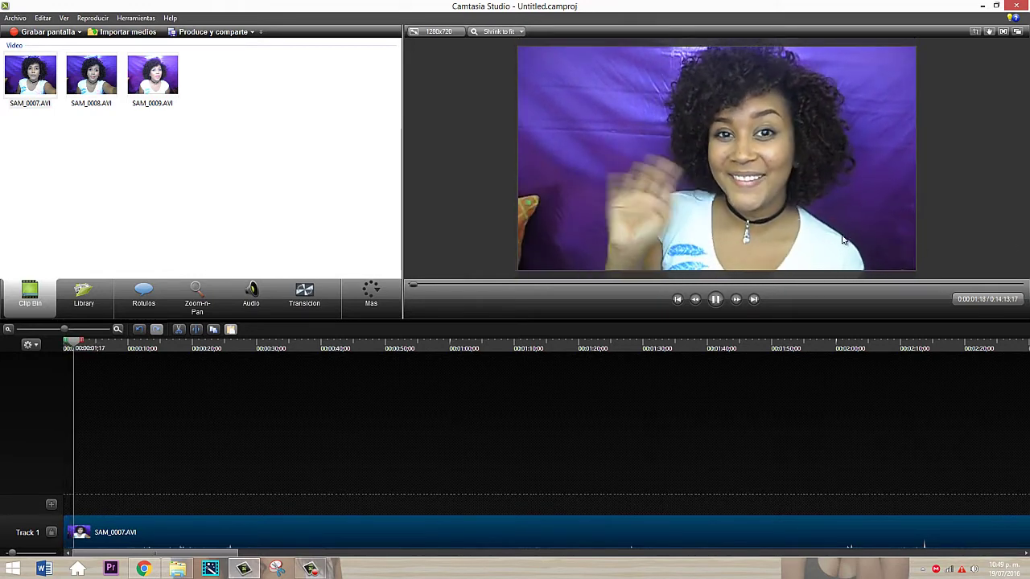
left_click(786, 237)
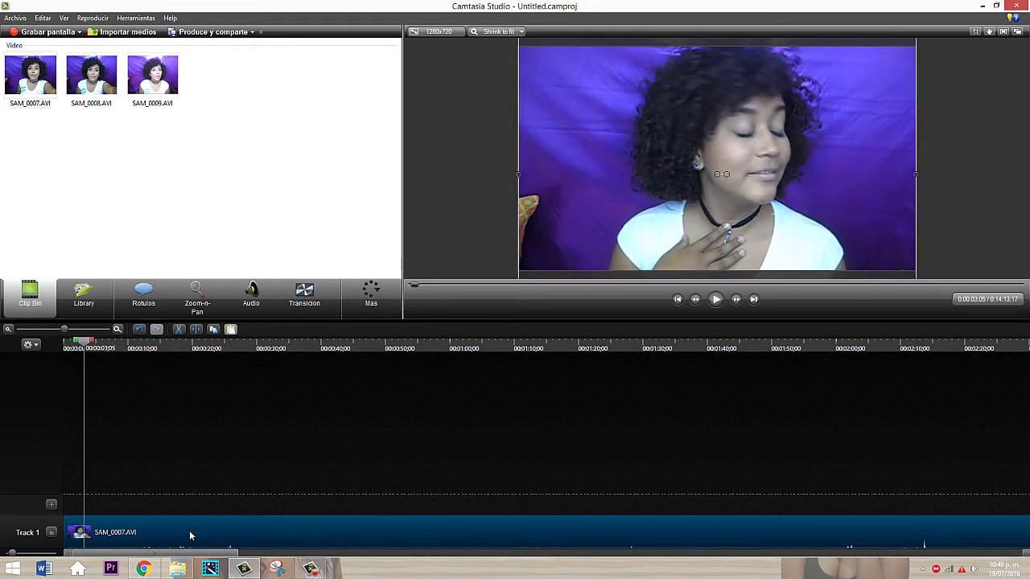
- Move the SAM_0007.AVI clip from Track 1 up to a new Track 2 and select it there
left_click_drag(190, 536, 106, 504)
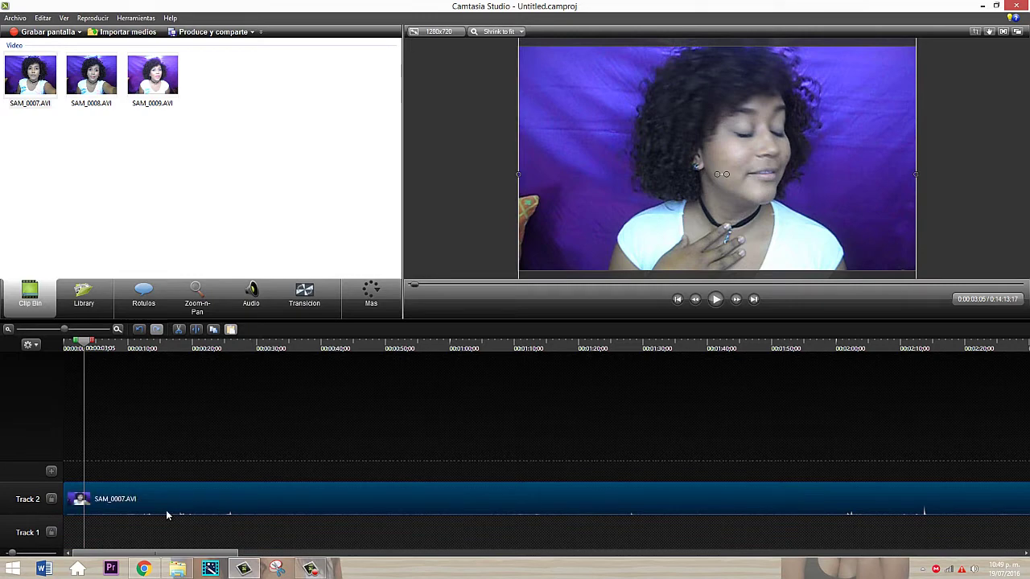
left_click(181, 544)
left_click(295, 503)
right_click(295, 503)
left_click(214, 520)
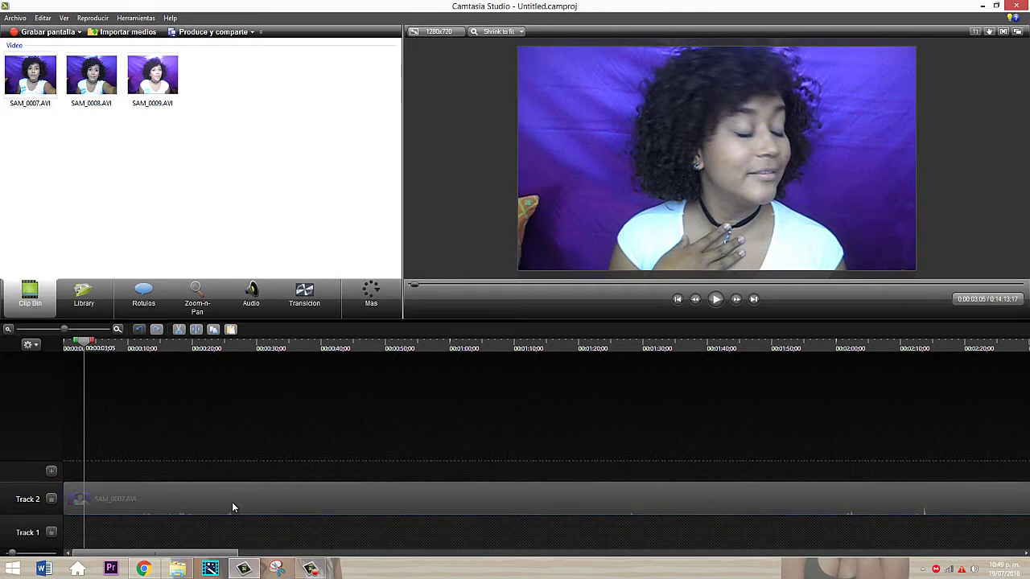
left_click(232, 503)
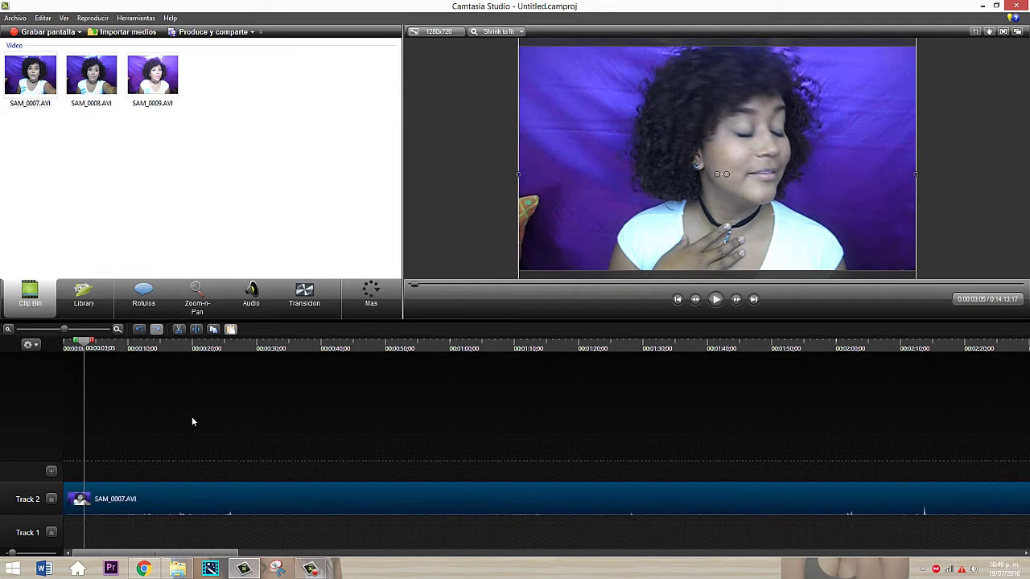
left_click(246, 519)
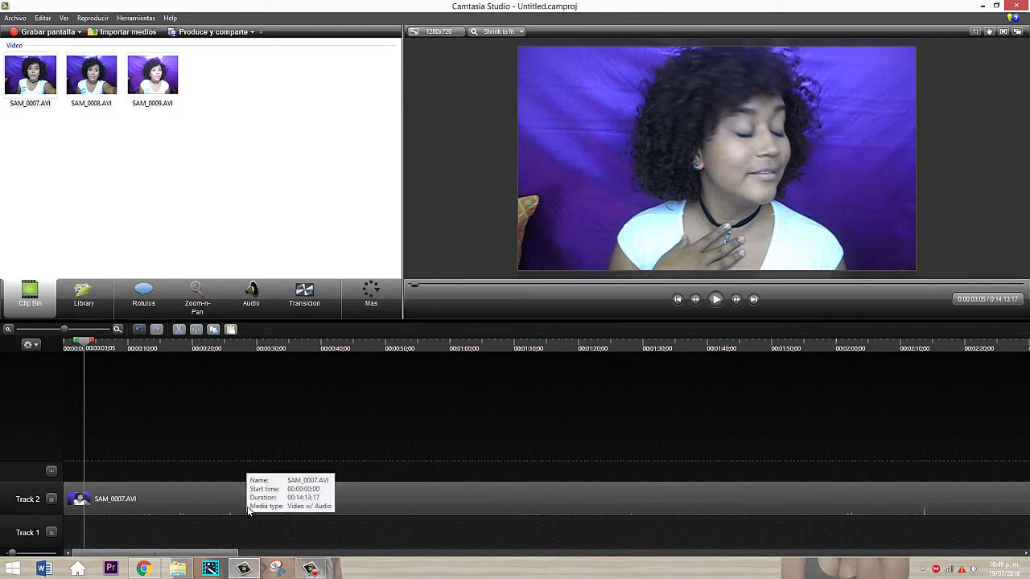
left_click(249, 510)
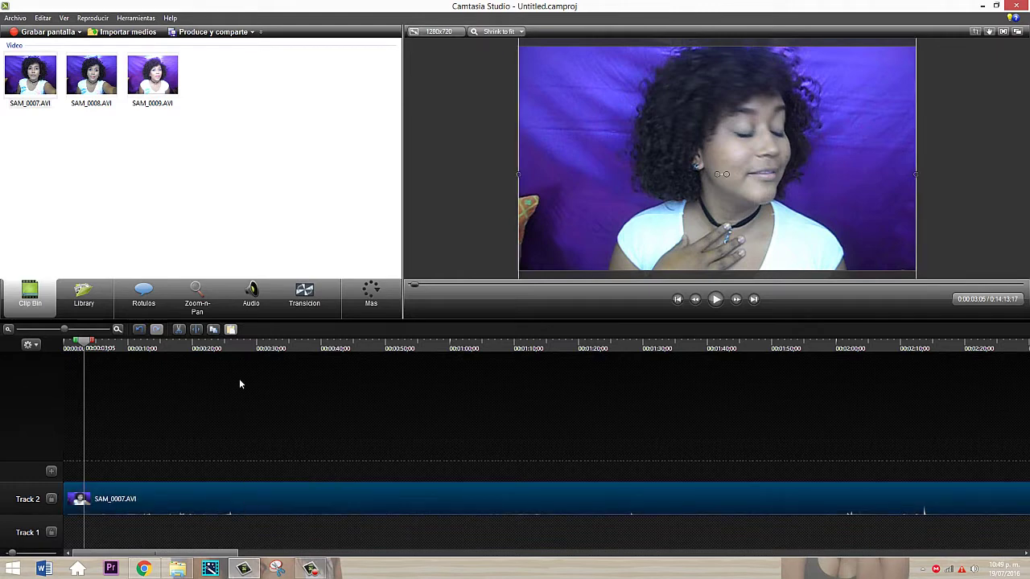
- Show the audio editing options for the SAM_0007.AVI clip and deselect the clip
left_click(252, 304)
left_click(323, 494)
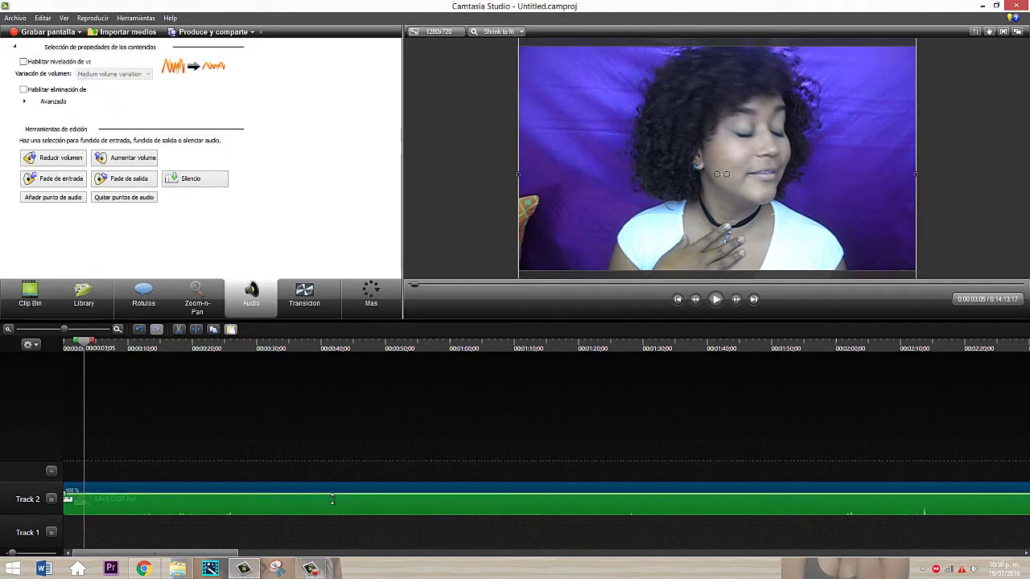
left_click(316, 545)
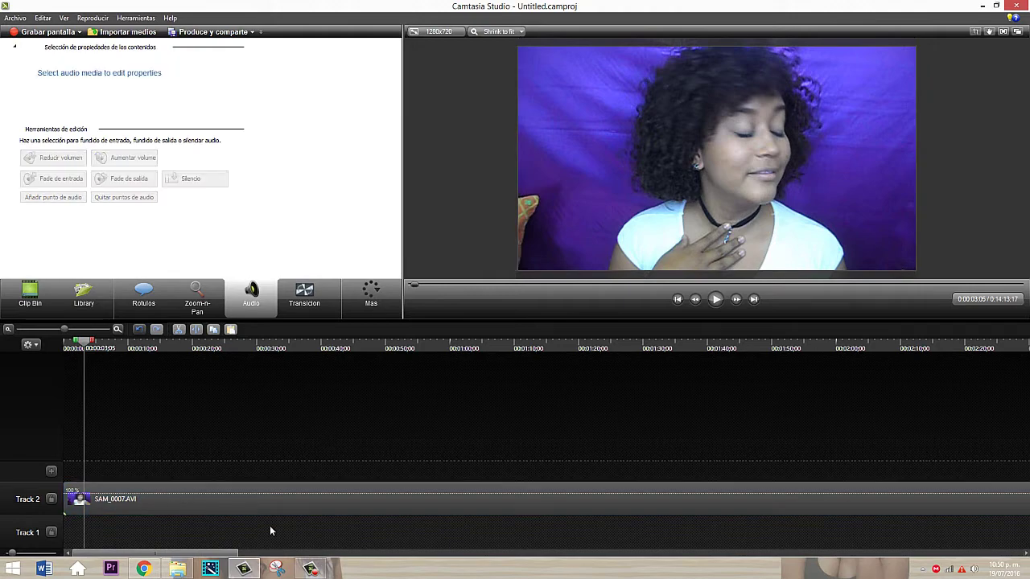
- Play the video to 0:00:10;00 and trim the beginning of the SAM_0007.AVI clip to that point
key("space")
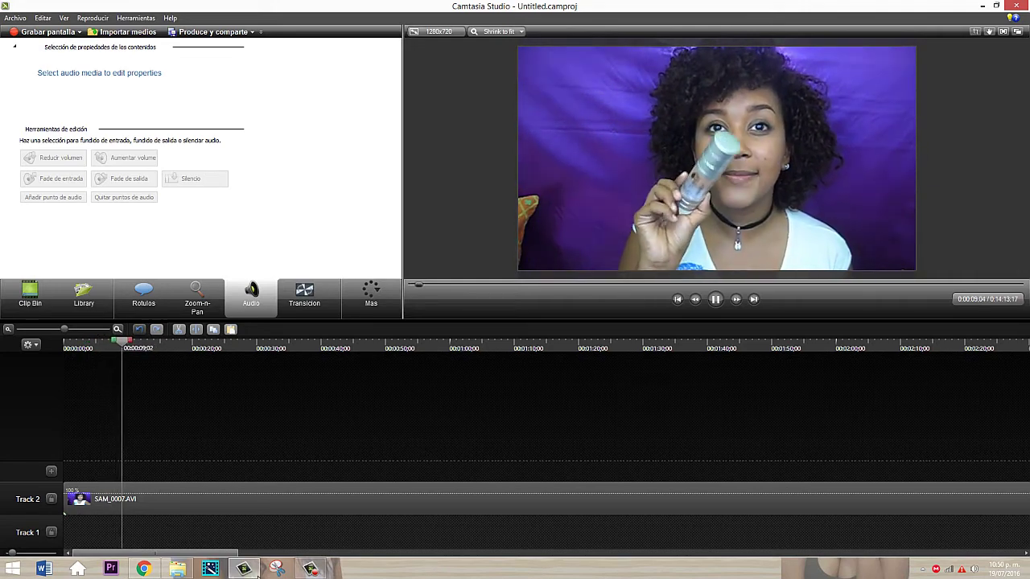
key("space")
left_click(266, 502)
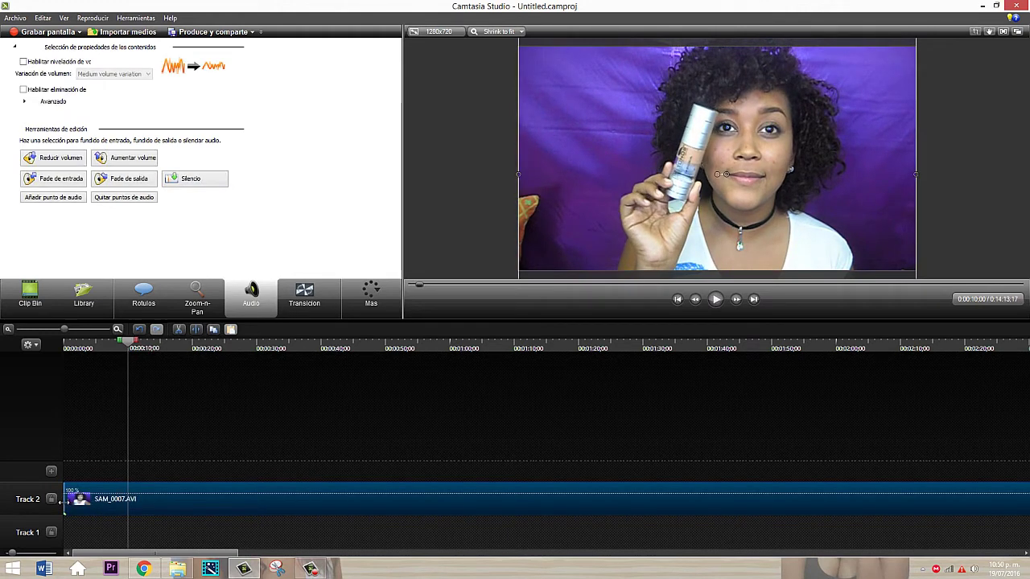
left_click_drag(62, 502, 125, 501)
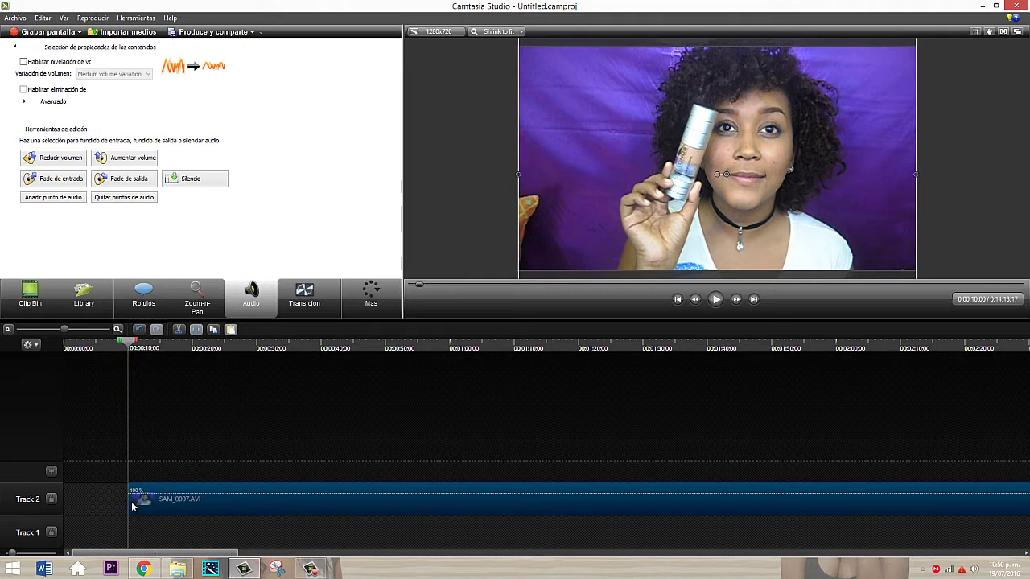
- Preview the trimmed clip, set the playhead to 0:00:11;19 and split SAM_0007.AVI there
key("space")
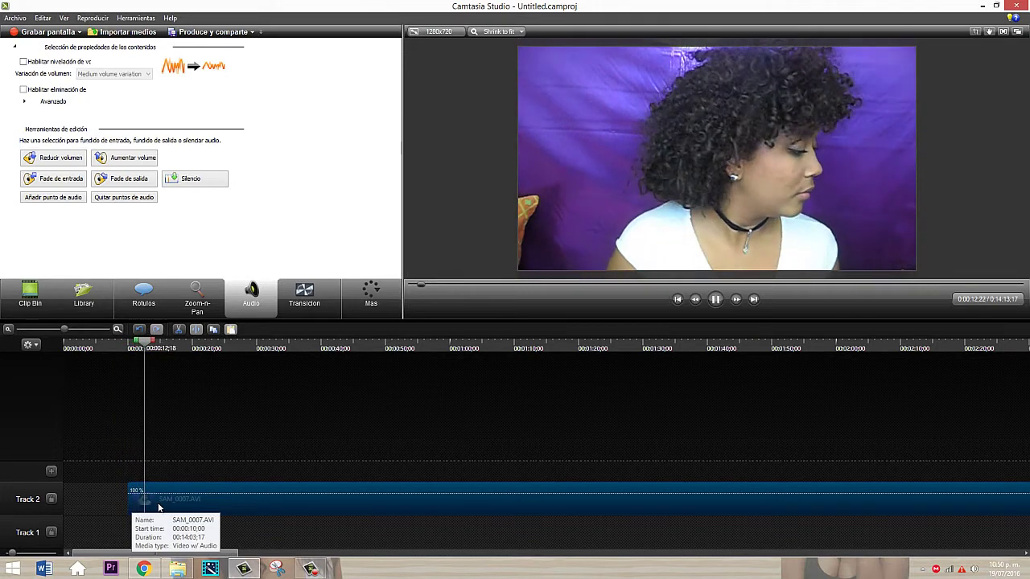
key("space")
left_click_drag(145, 346, 137, 345)
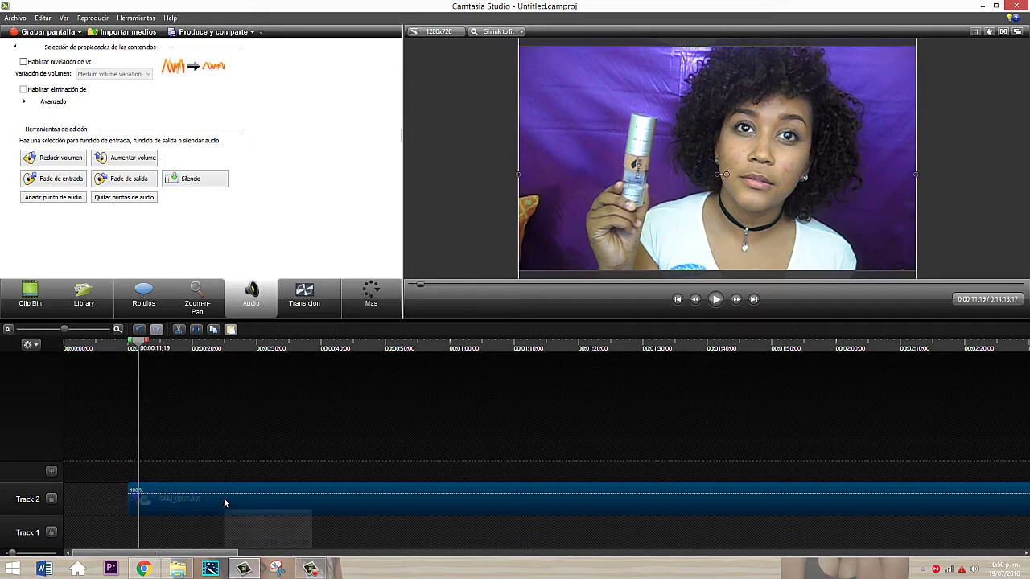
left_click(198, 333)
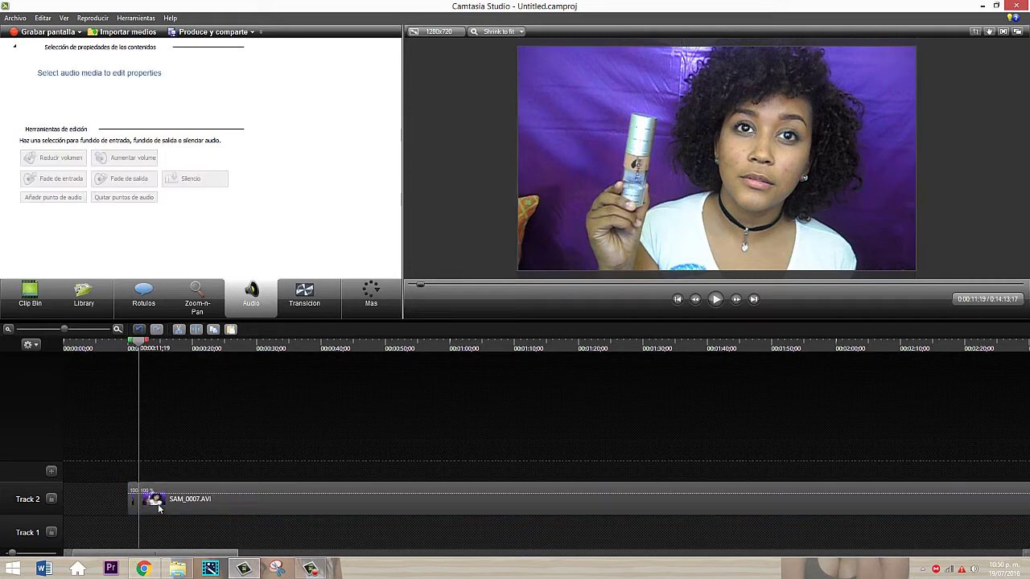
- Move the short first piece of SAM_0007.AVI to the start of Track 2 and split the remaining clip at 0:00:45;24
left_click_drag(135, 501, 68, 494)
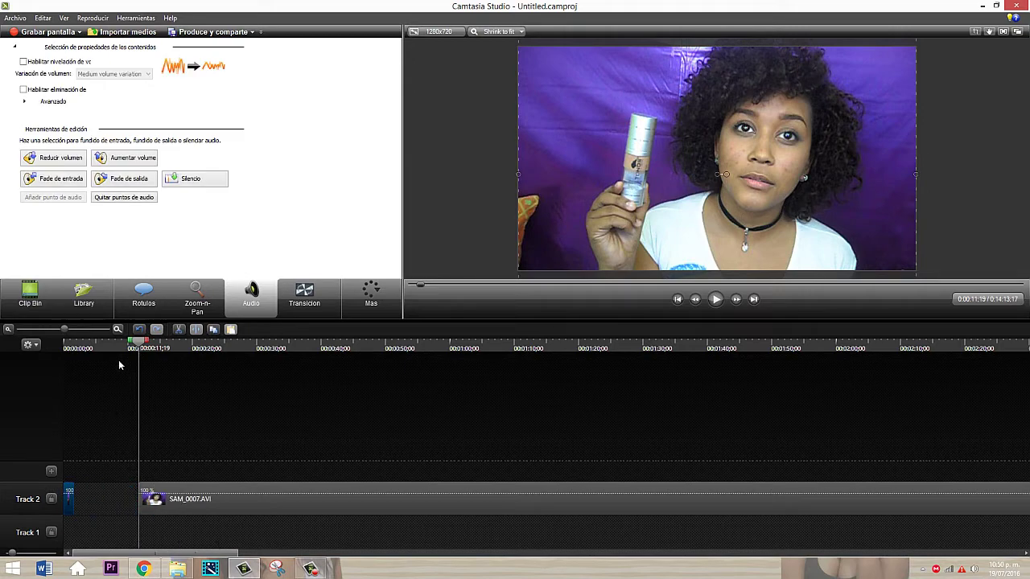
left_click_drag(137, 342, 262, 370)
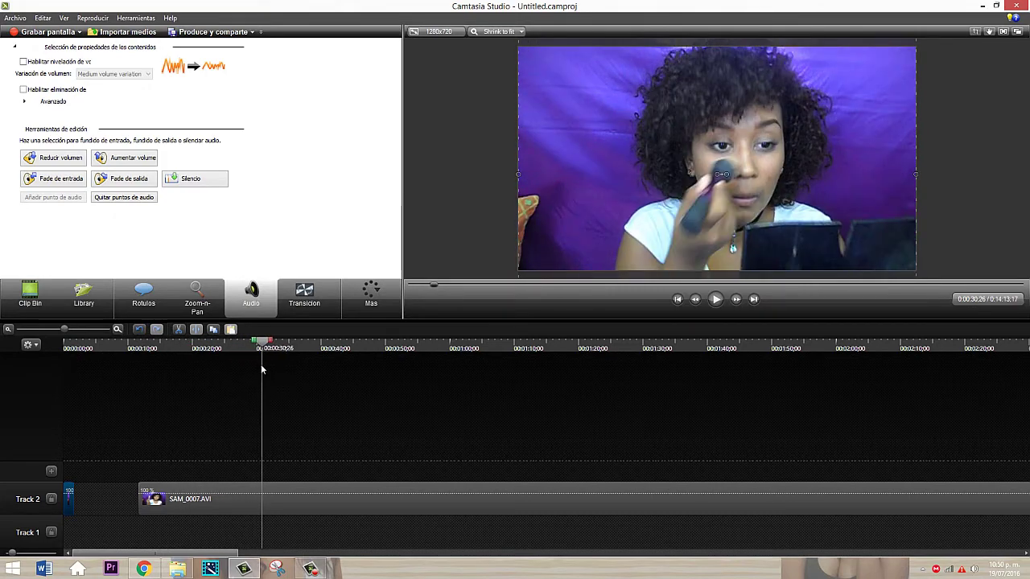
left_click_drag(262, 348, 359, 367)
left_click(207, 494)
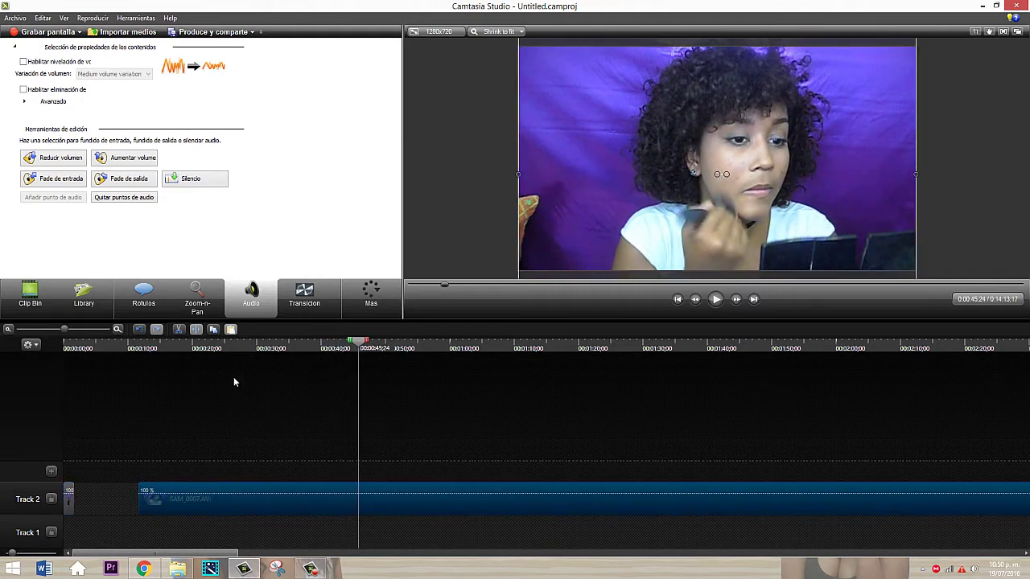
left_click_drag(233, 382, 223, 379)
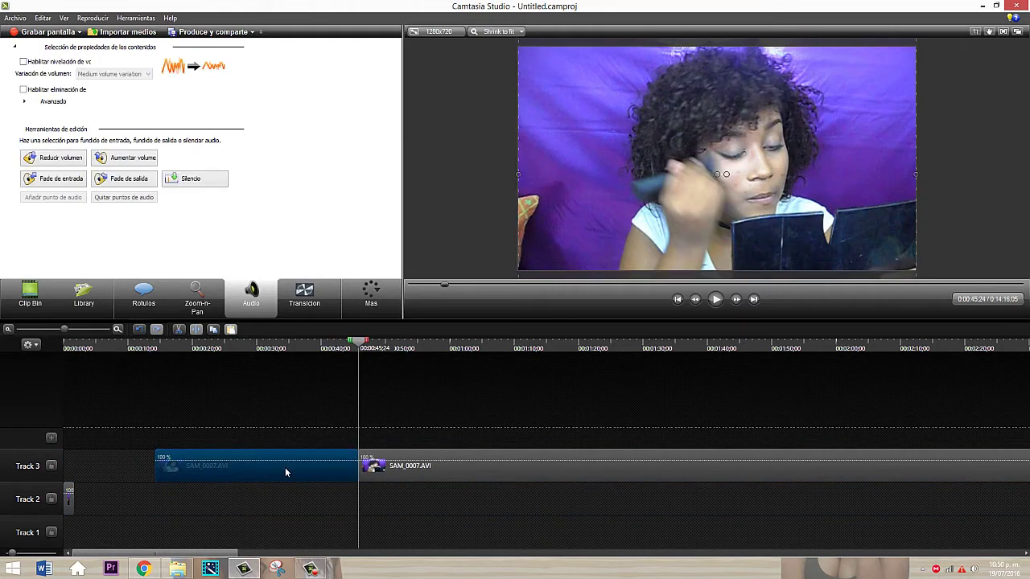
- Delete the piece before the 0:00:45;24 split and move the remaining footage to Track 2, directly after the short first piece
key("Delete")
left_click_drag(407, 478, 111, 483)
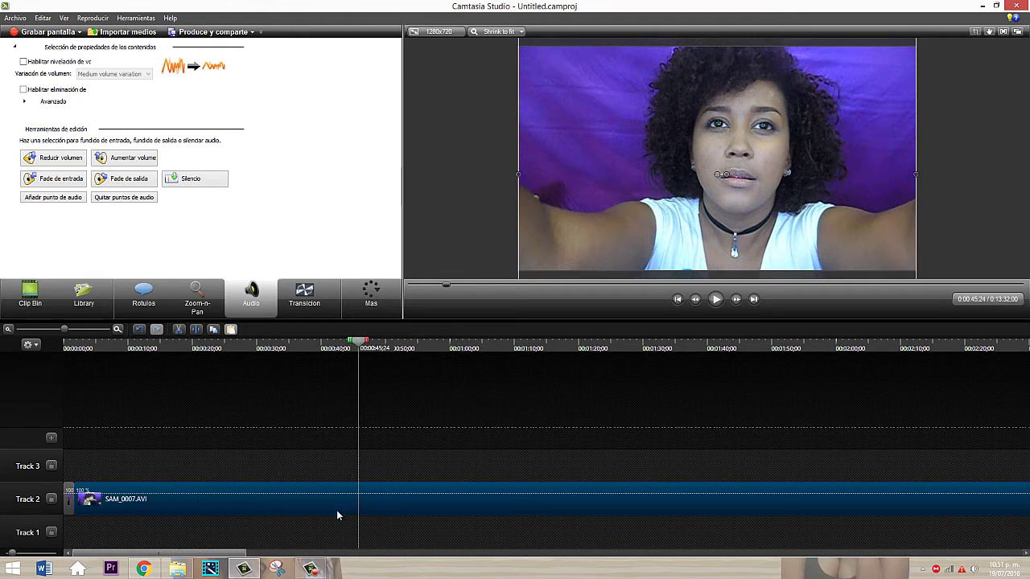
- Review the footage from the start of the long clip, set the playhead to 0:00:42;14 and split SAM_0007.AVI there
key("Home")
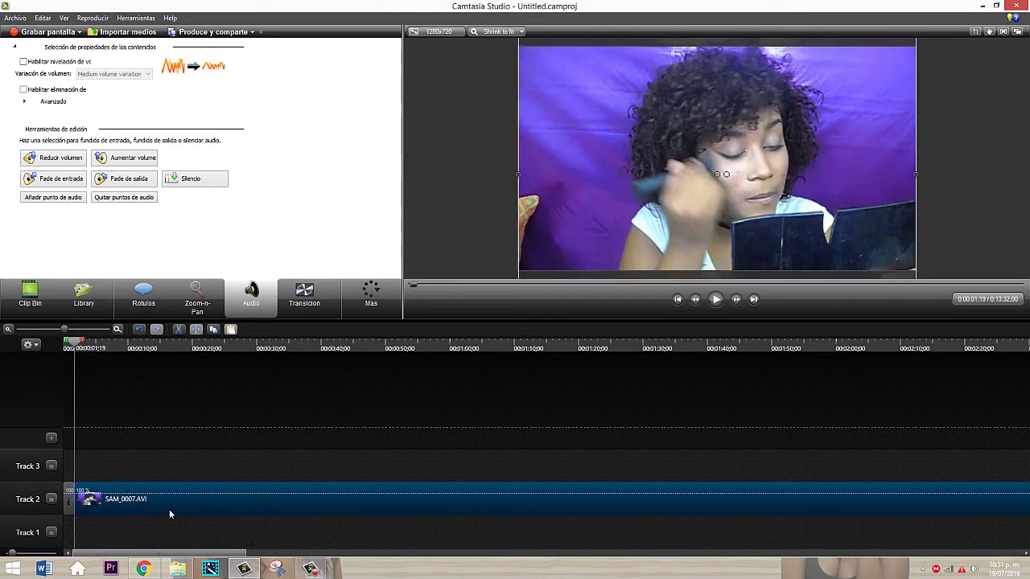
left_click_drag(77, 344, 338, 404)
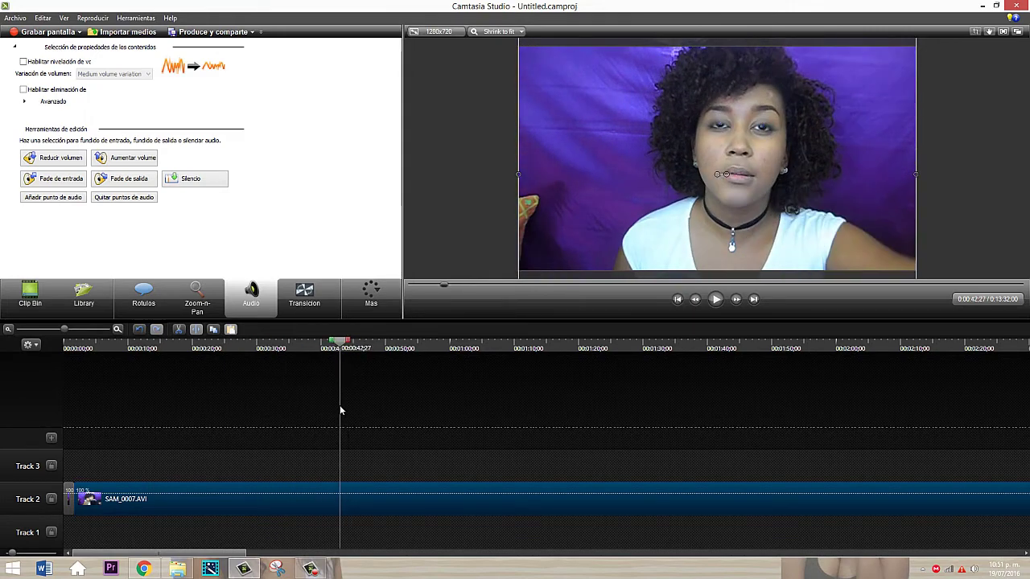
left_click(196, 330)
mouse_move(316, 571)
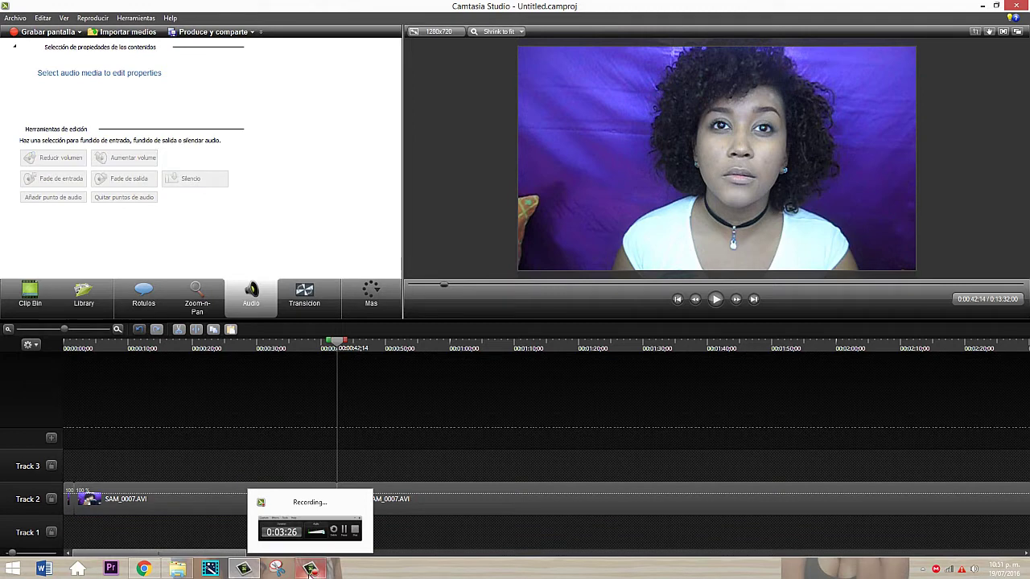
left_click(310, 570)
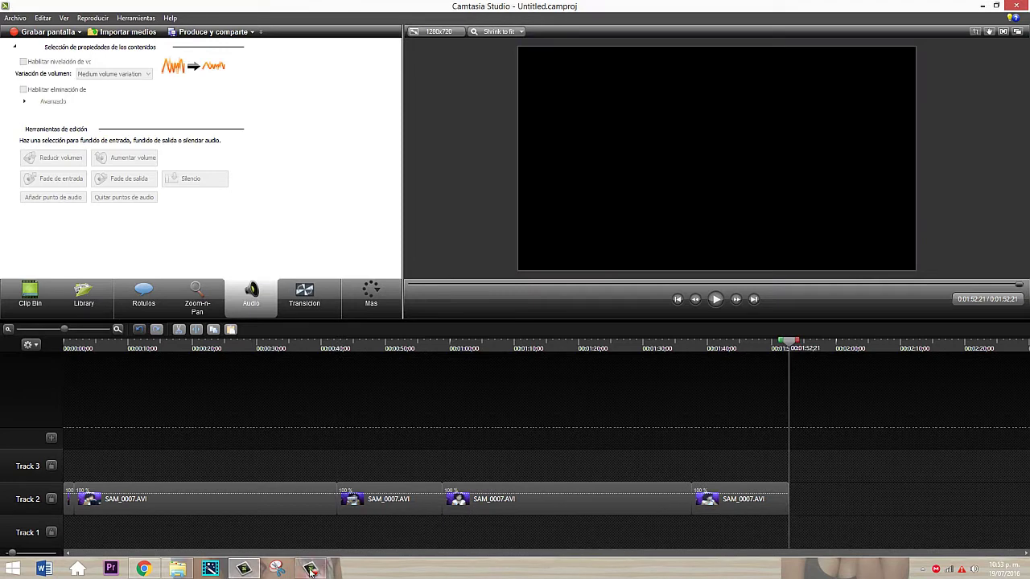
left_click(310, 570)
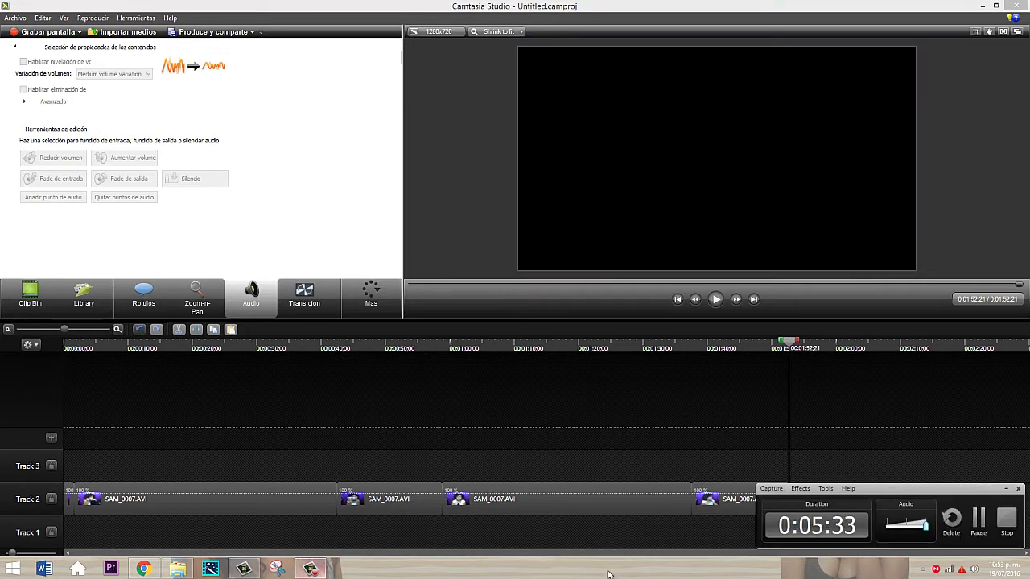
left_click(1006, 490)
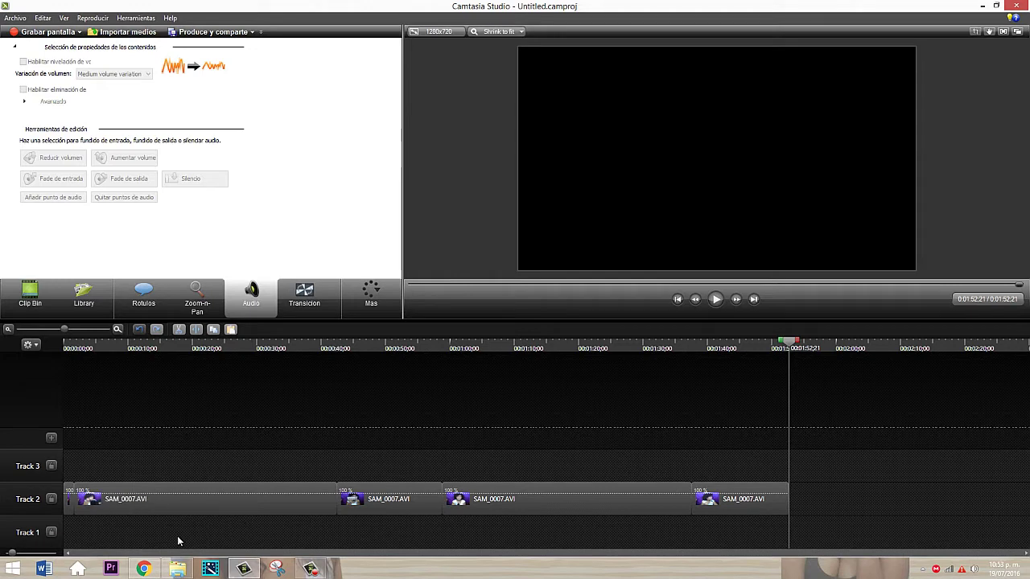
- Select the longer SAM_0007.AVI pieces on Track 2 one after another and show the project's imported media
left_click(185, 495)
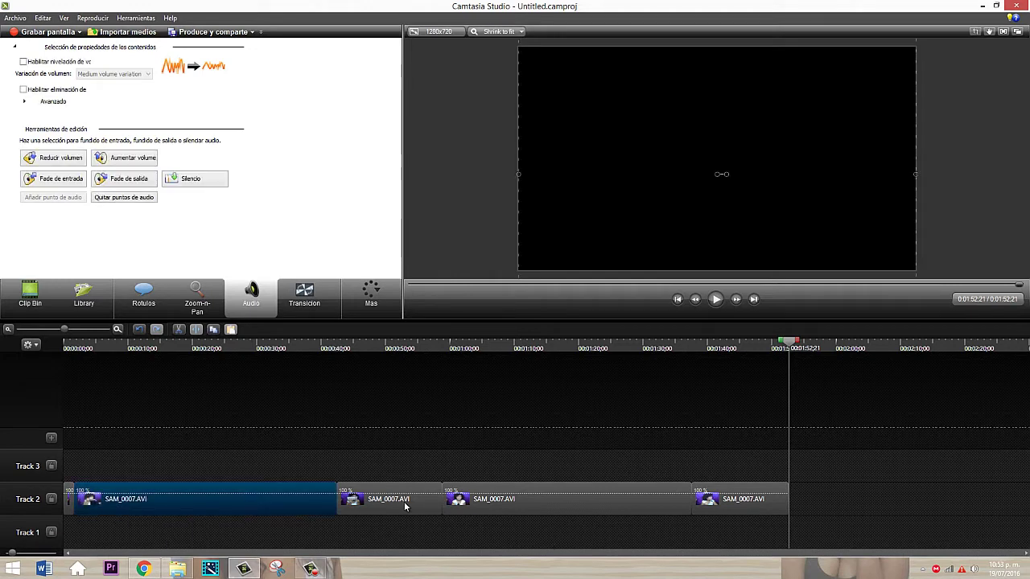
left_click(404, 502)
left_click(564, 507)
left_click(610, 497)
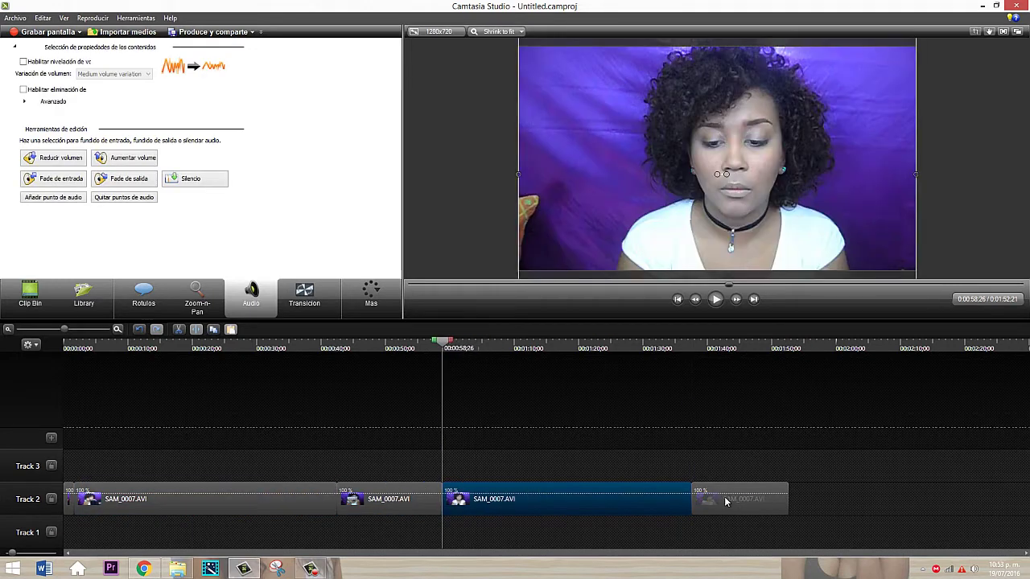
left_click(713, 499)
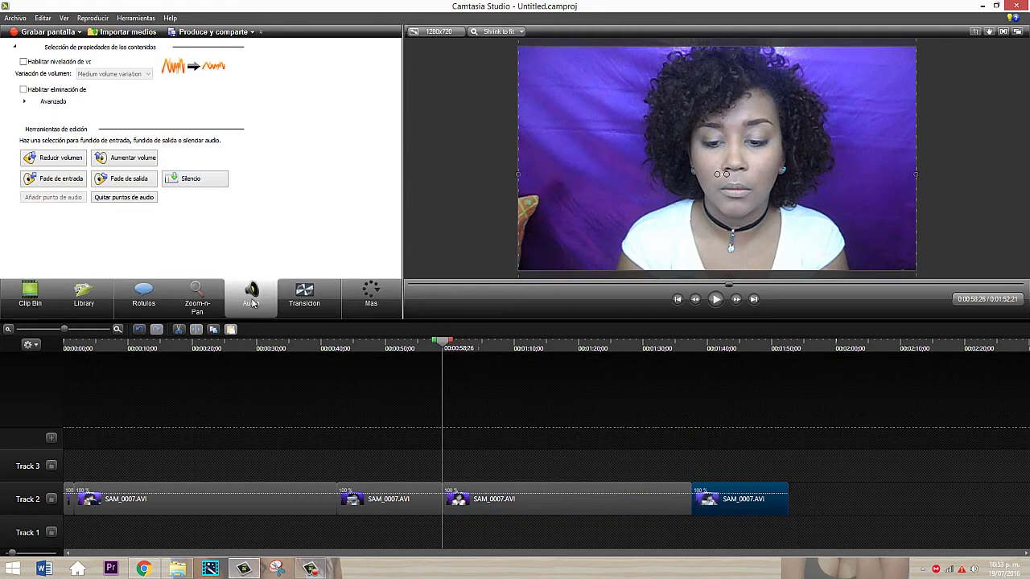
left_click(30, 298)
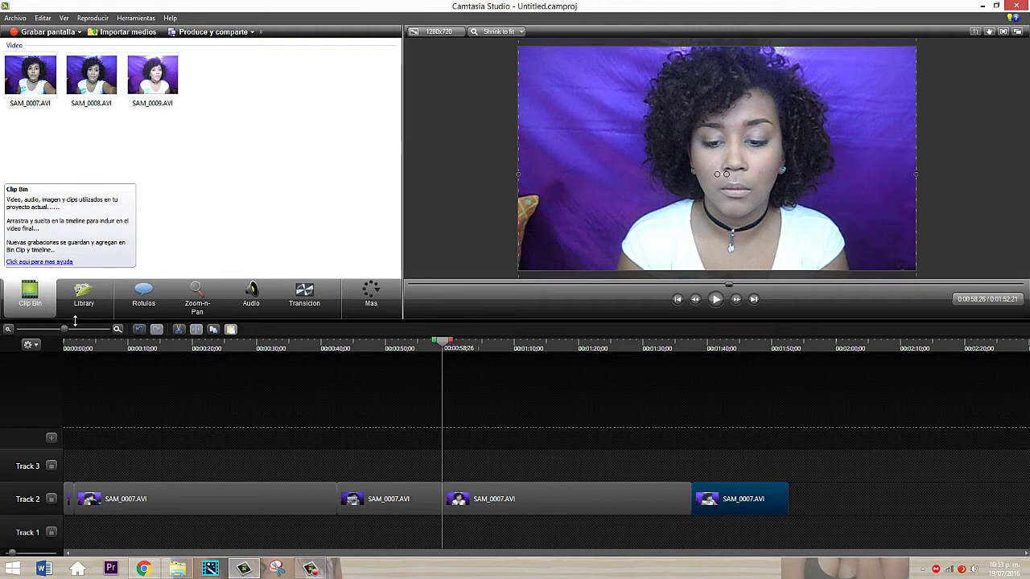
- Add Callout - Banner 4 from the library's Theme - Calling Lights folder to Track 3 at 0:00:58;26 and preview it
left_click(95, 305)
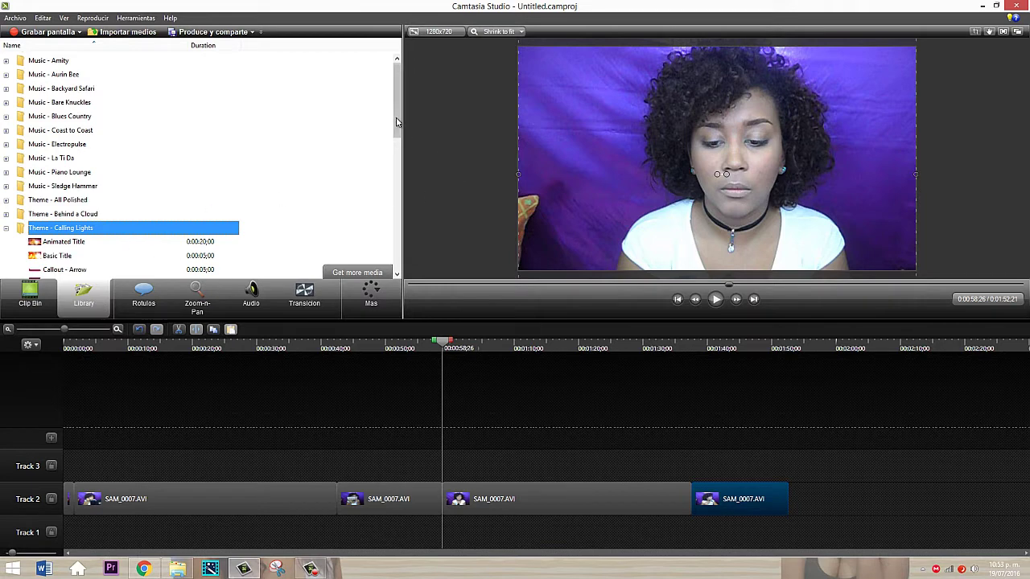
left_click_drag(396, 122, 395, 153)
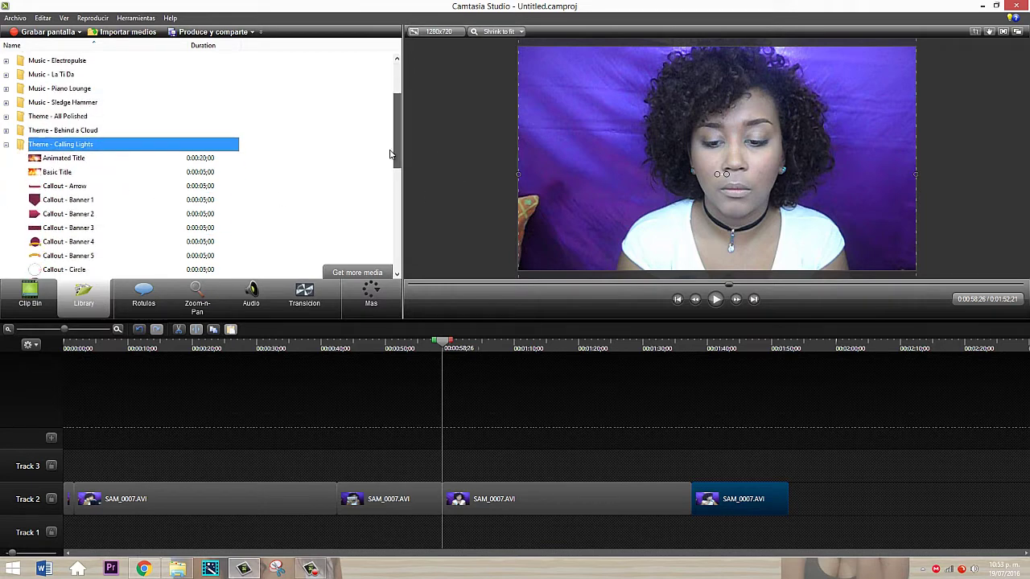
left_click(61, 245)
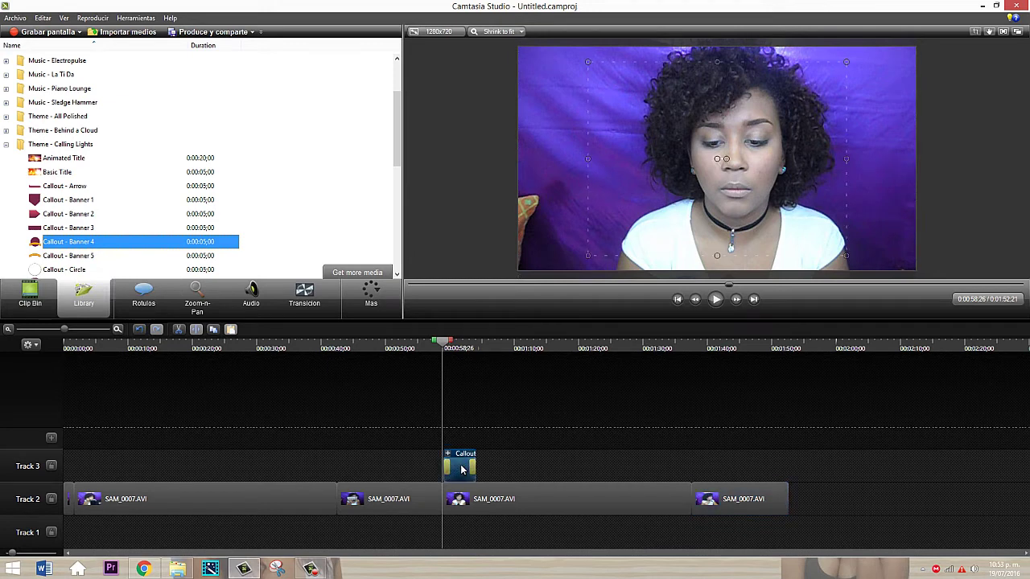
key("space")
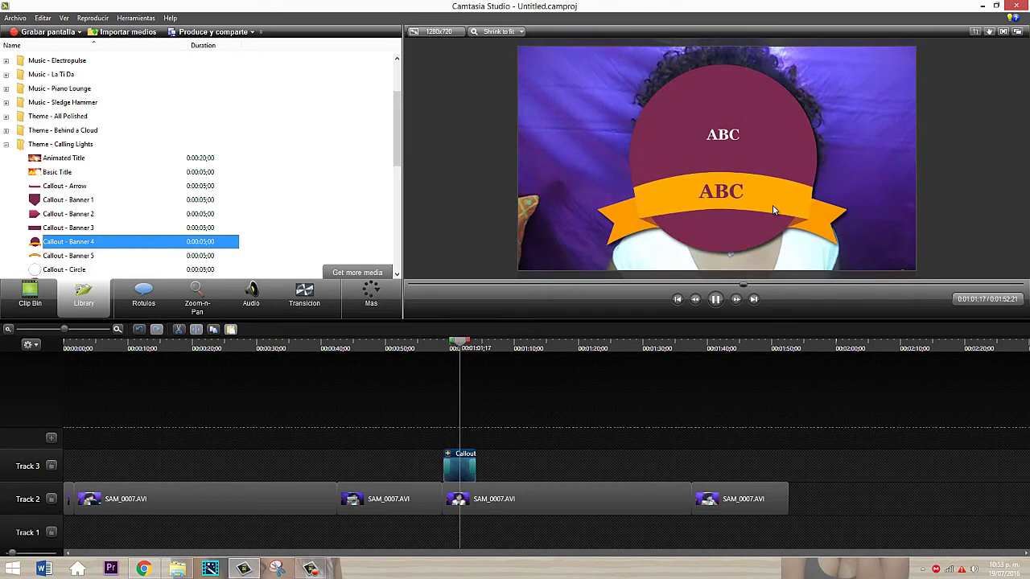
key("space")
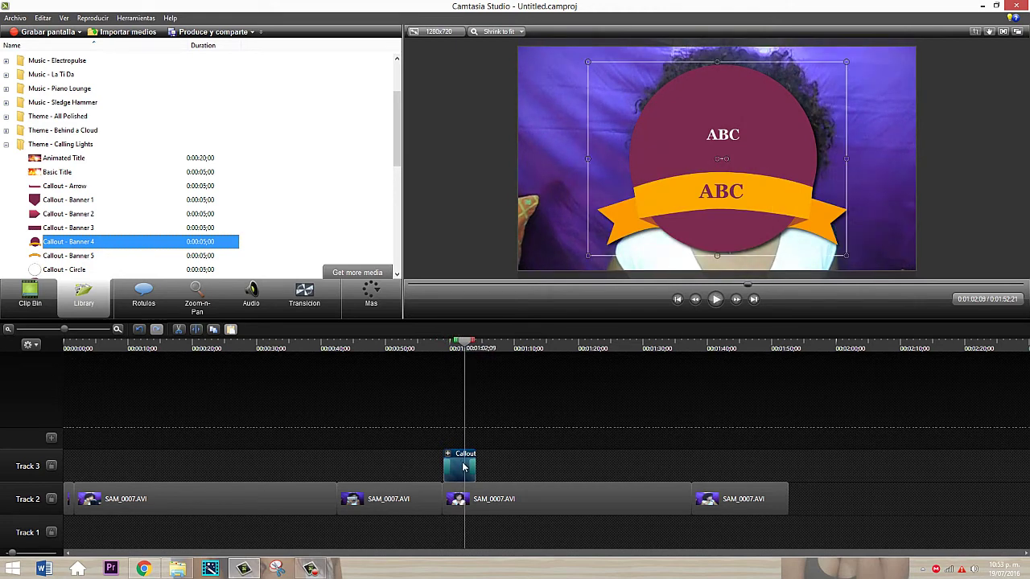
- Delete the banner callout from Track 3 and collapse the Theme - Calling Lights folder in the library
key("Delete")
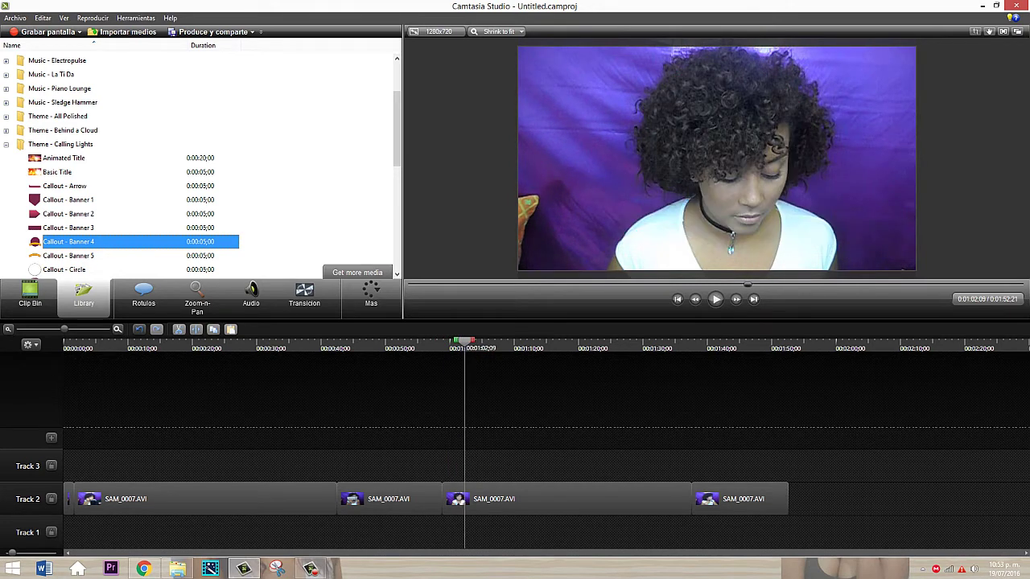
left_click(6, 145)
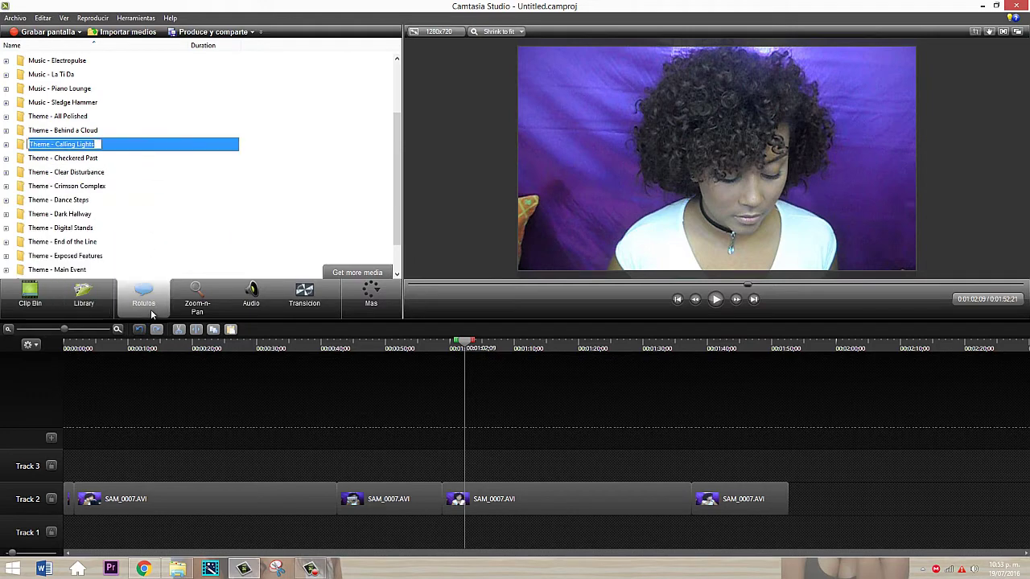
- Show the full gallery of callout shapes and close it without picking one
left_click(156, 295)
left_click(210, 101)
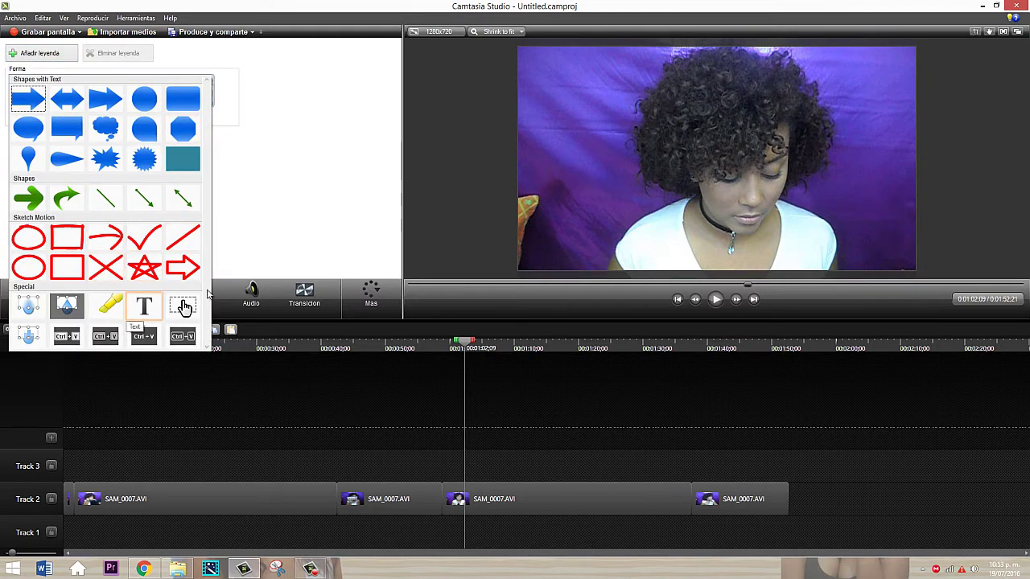
left_click(307, 239)
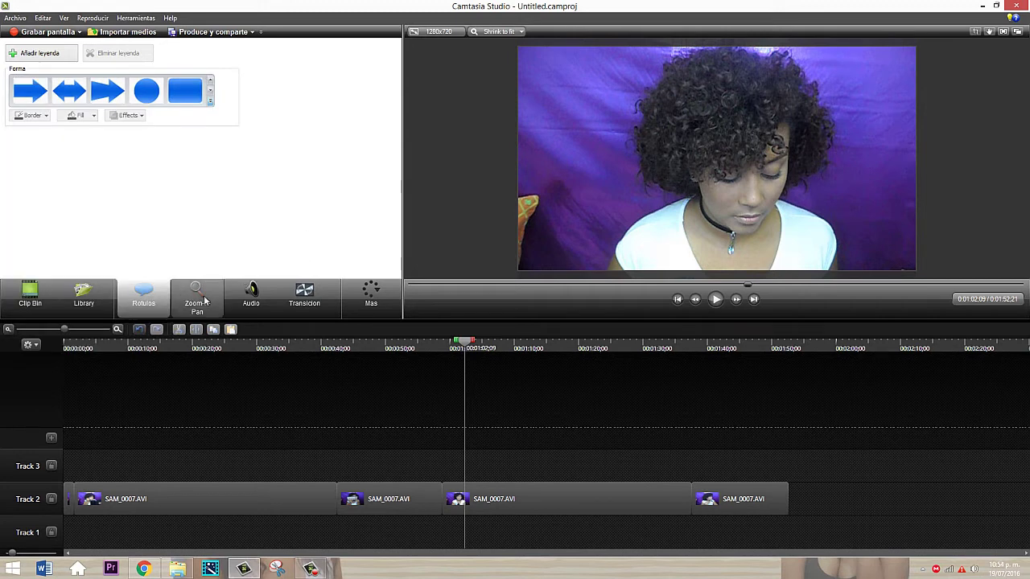
- Try the Zoom-n-Pan settings at 0:01:02;09, scaling the footage to 100% and fitting the zoom frame to the whole canvas
left_click(205, 301)
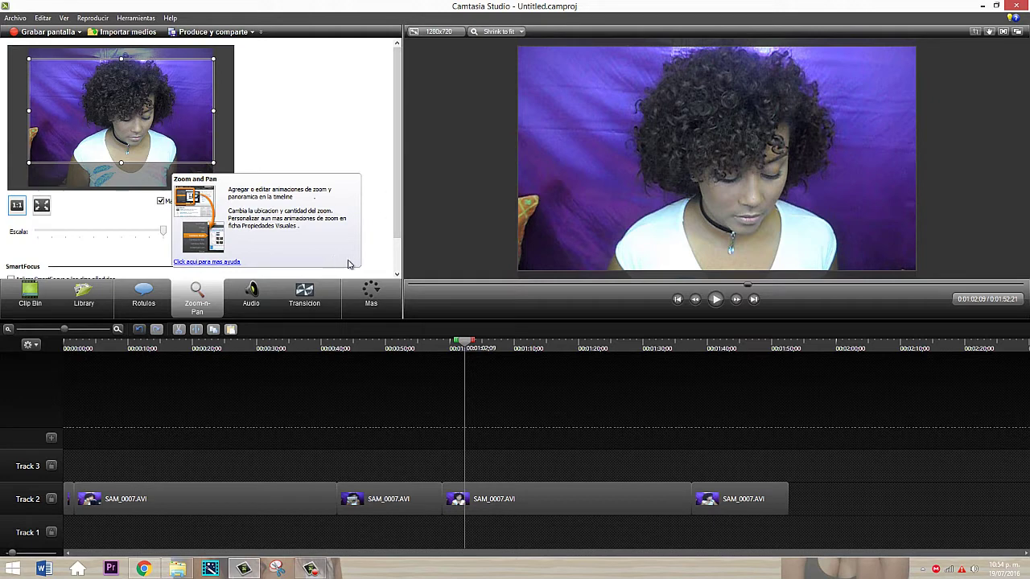
scroll(388, 211, "down", 2)
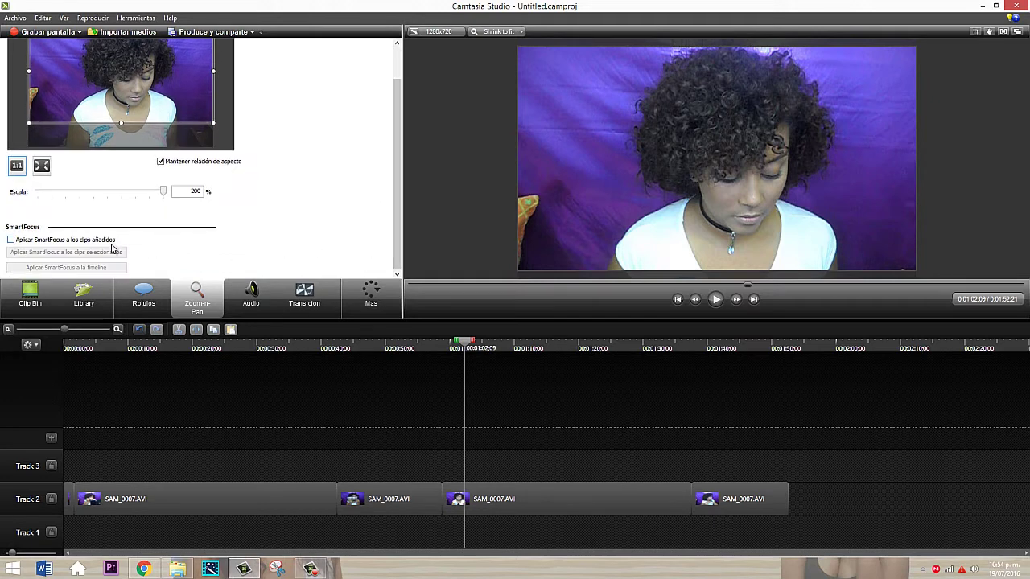
left_click_drag(161, 192, 195, 206)
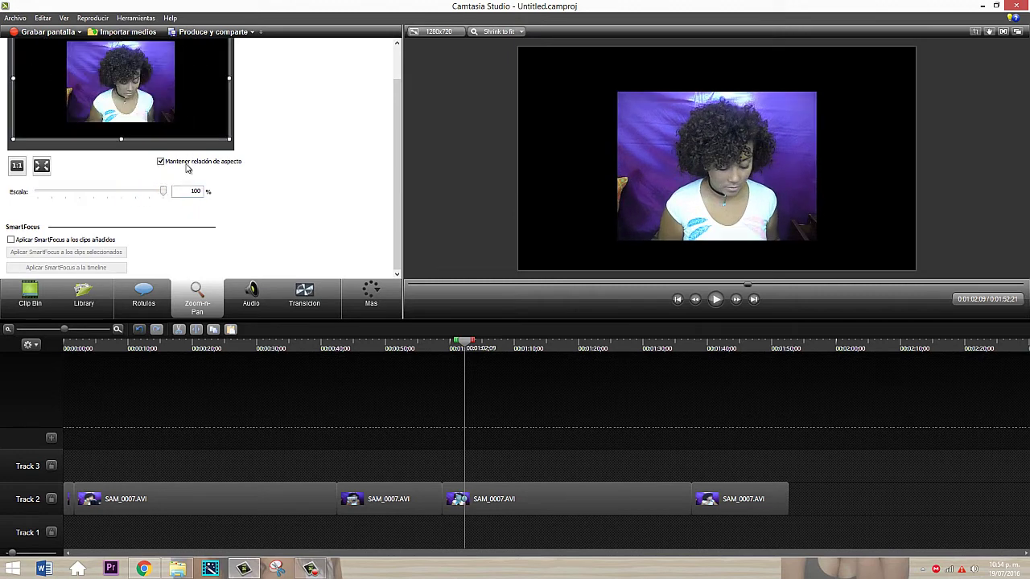
left_click_drag(398, 218, 407, 171)
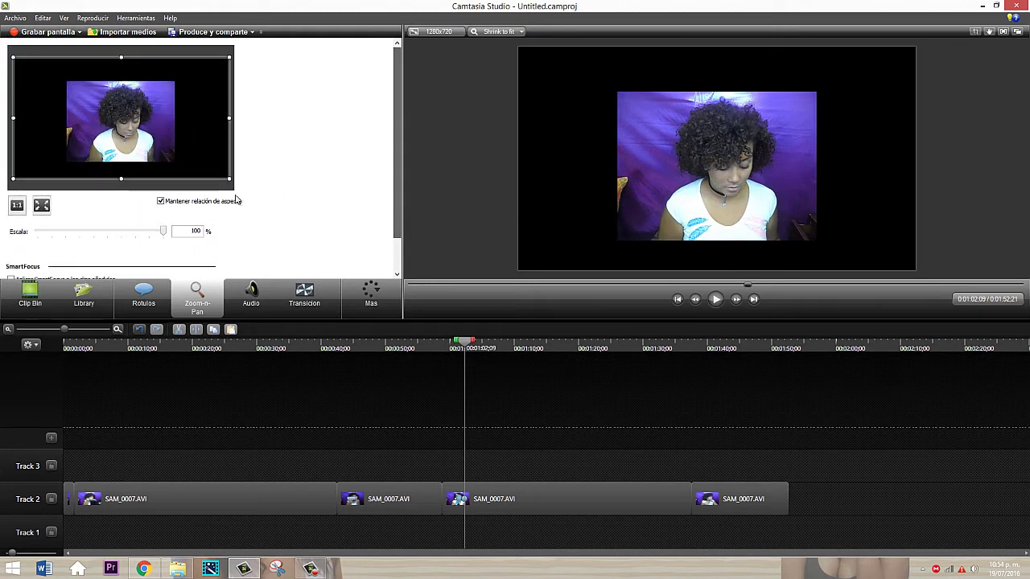
left_click(40, 207)
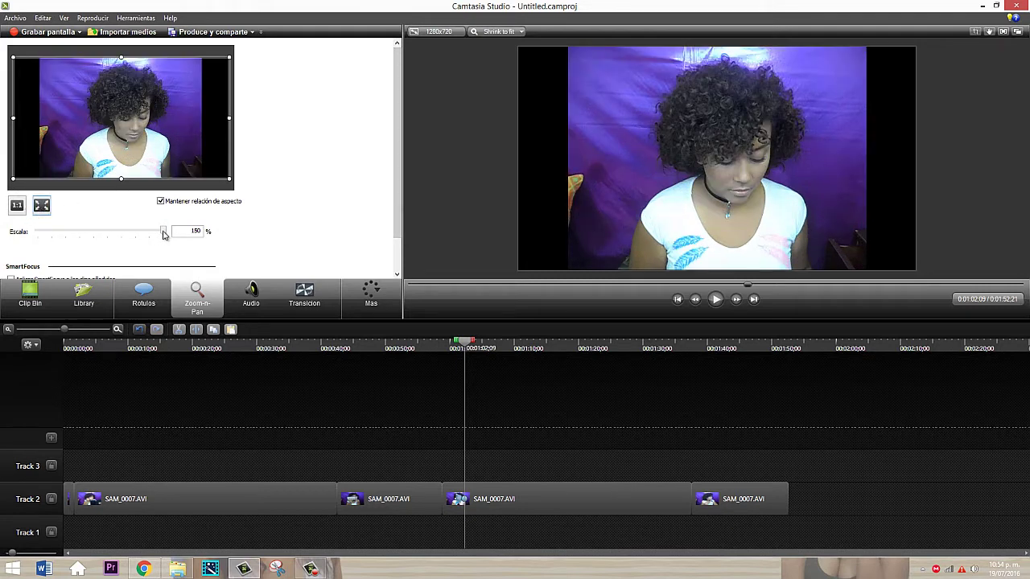
left_click_drag(164, 234, 131, 229)
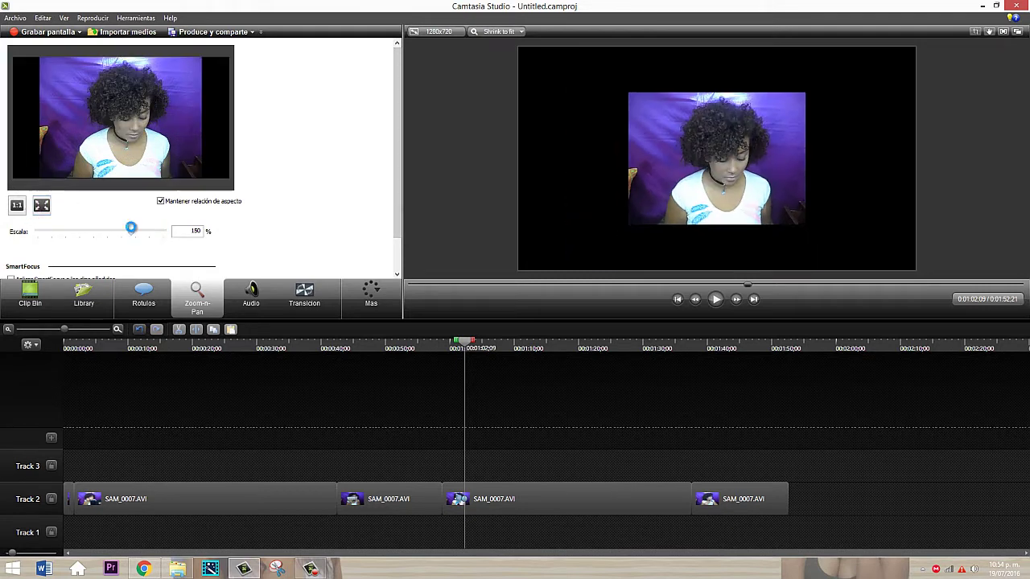
- Set the zoom scale to 200% and shift the zoom frame upward so the head fits in it
double_click(194, 231)
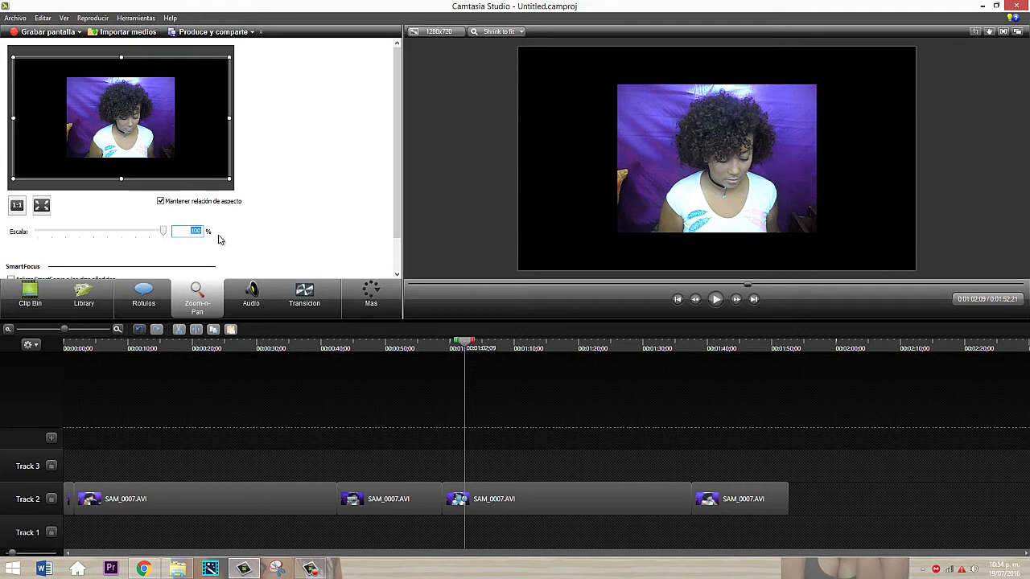
type("200")
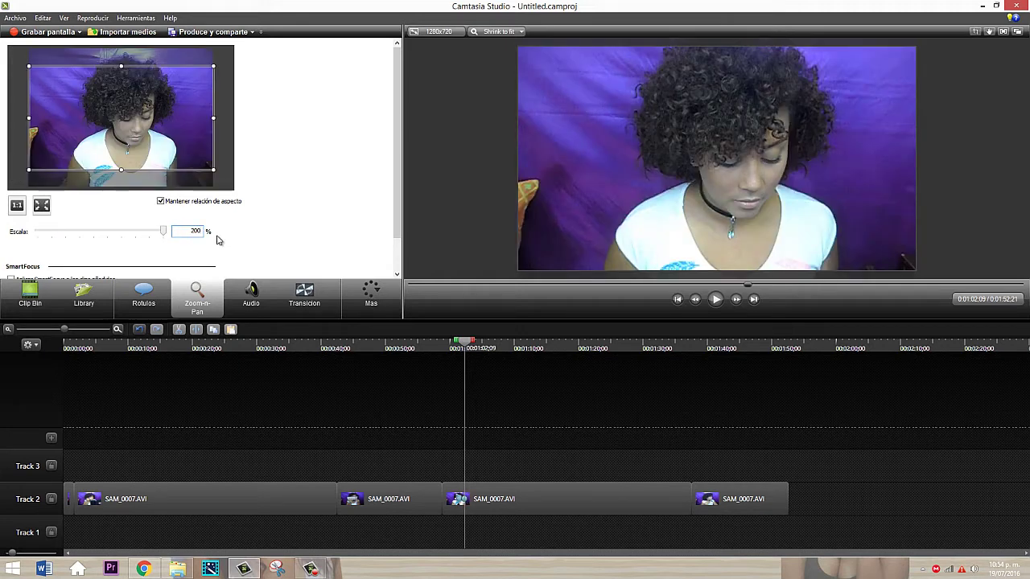
left_click_drag(168, 143, 169, 129)
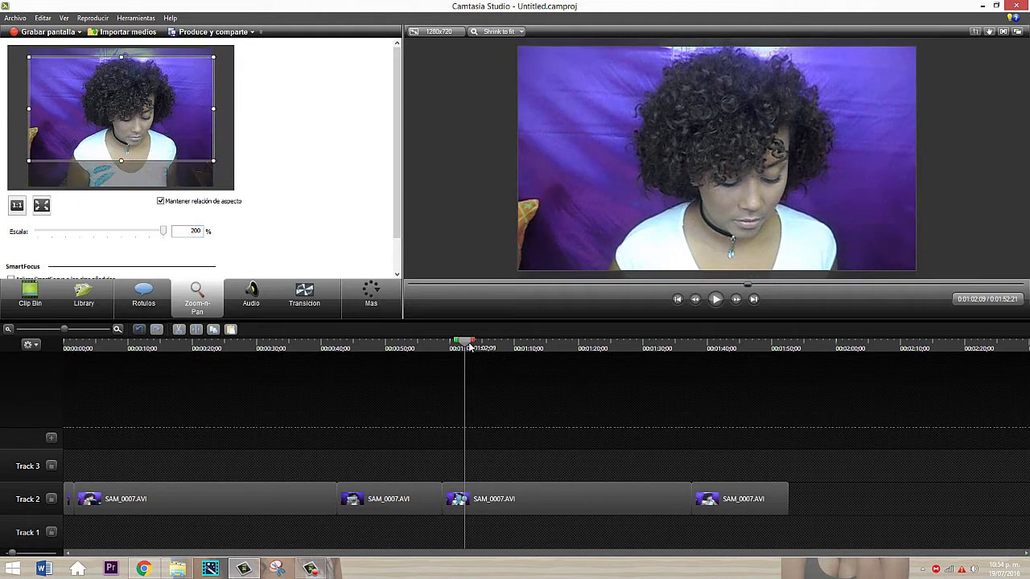
- Set the playhead to 0:01:03;24 and reduce the zoom scale there to 20%
left_click_drag(469, 346, 474, 348)
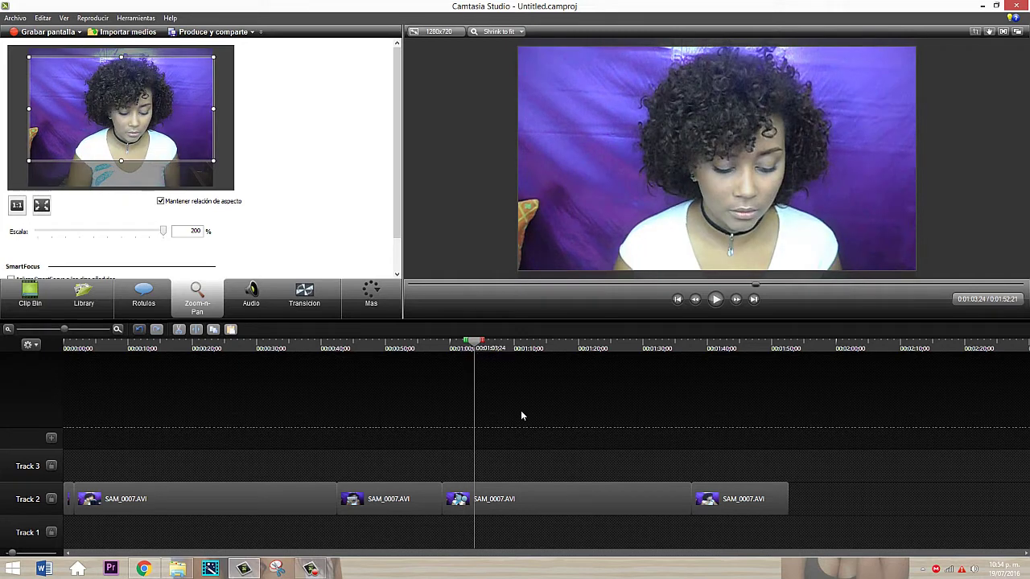
key("BackSpace")
key("BackSpace")
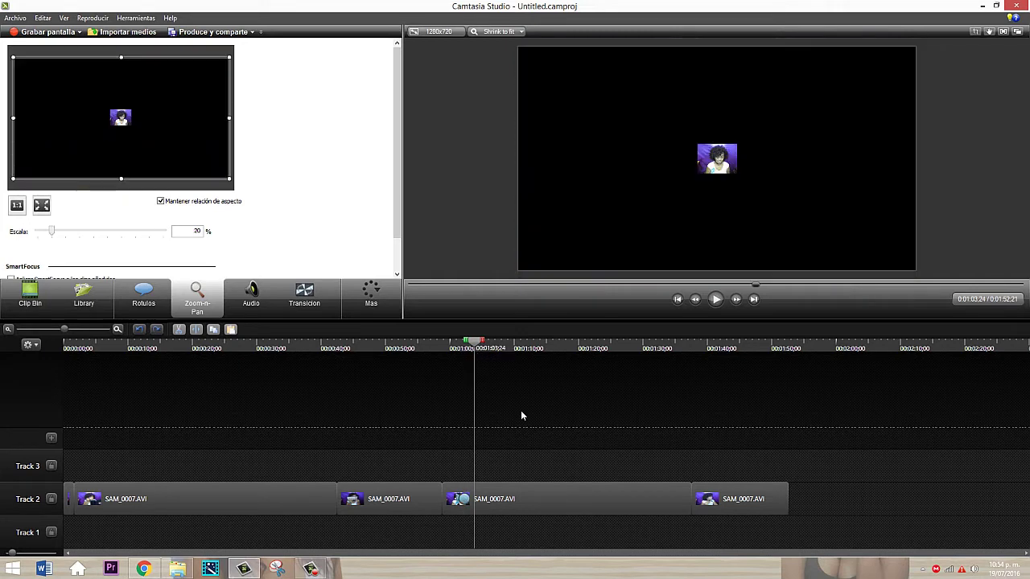
- Try a zoom scale of 150% at 0:01:03;24 and replace it with 200%
key("BackSpace")
type("100")
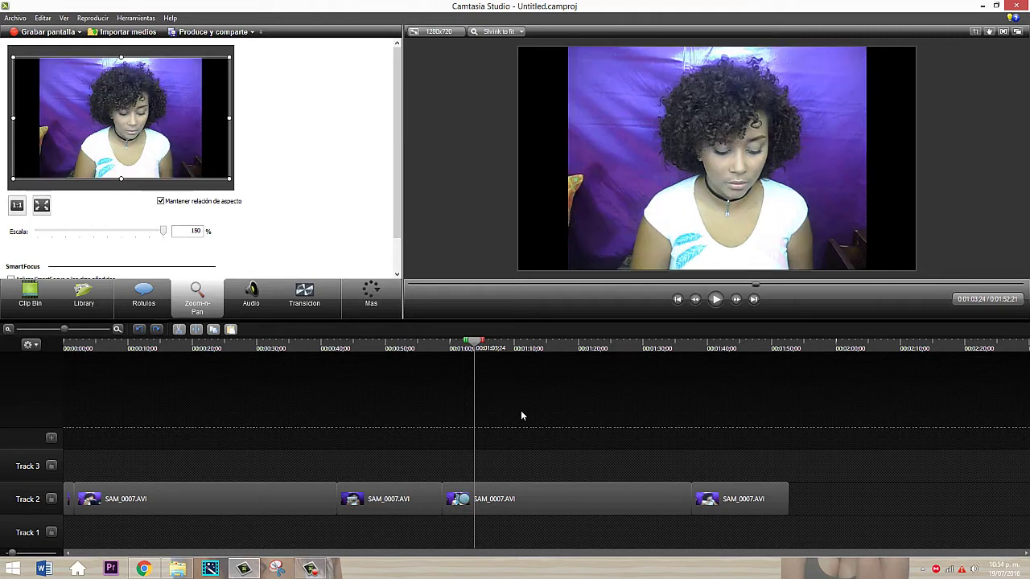
key("BackSpace")
key("BackSpace")
key("BackSpace")
type("200")
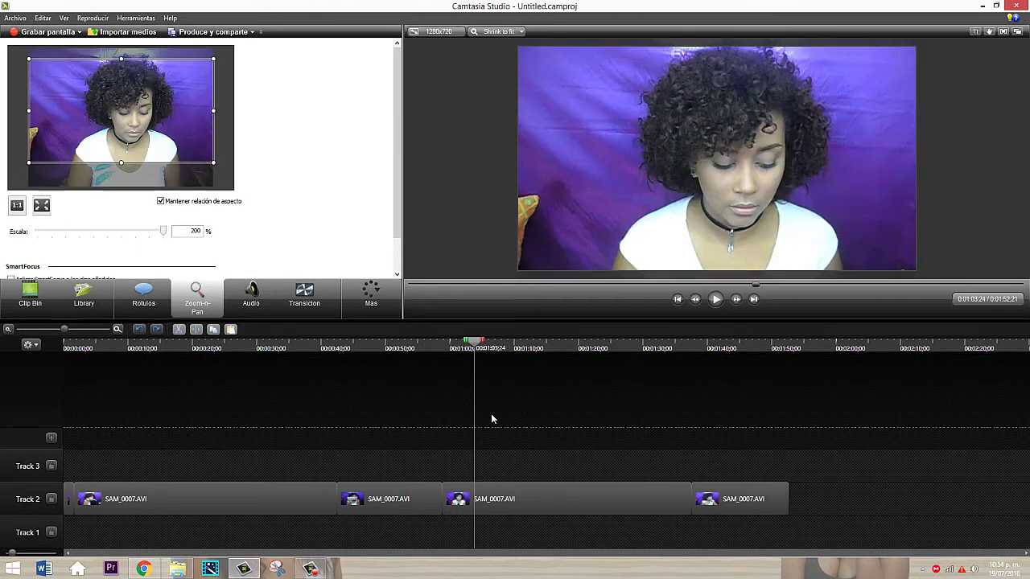
- Show the audio editing tools and browse the transitions gallery through to its last entries
left_click(251, 296)
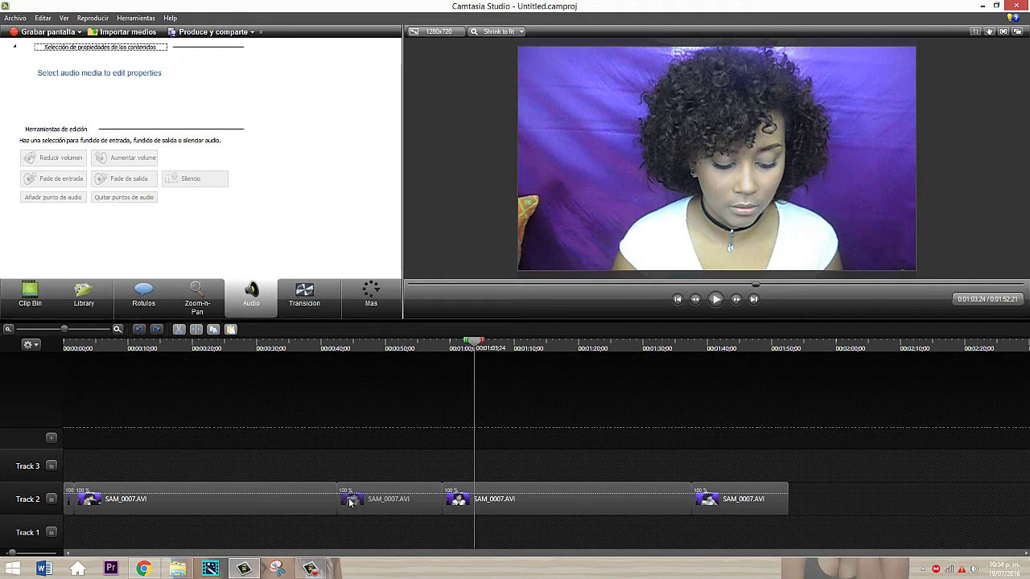
left_click(300, 296)
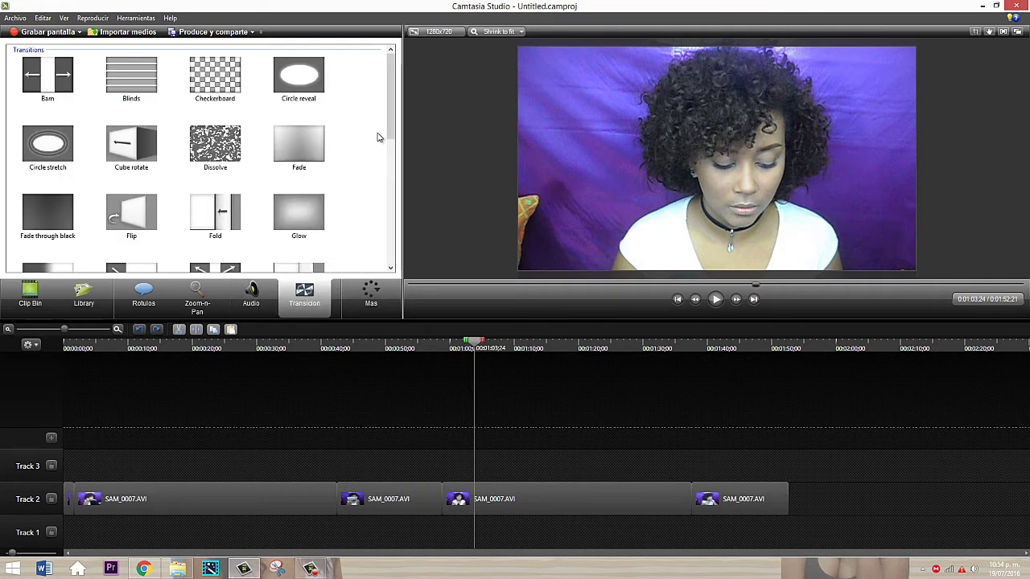
left_click_drag(378, 137, 382, 226)
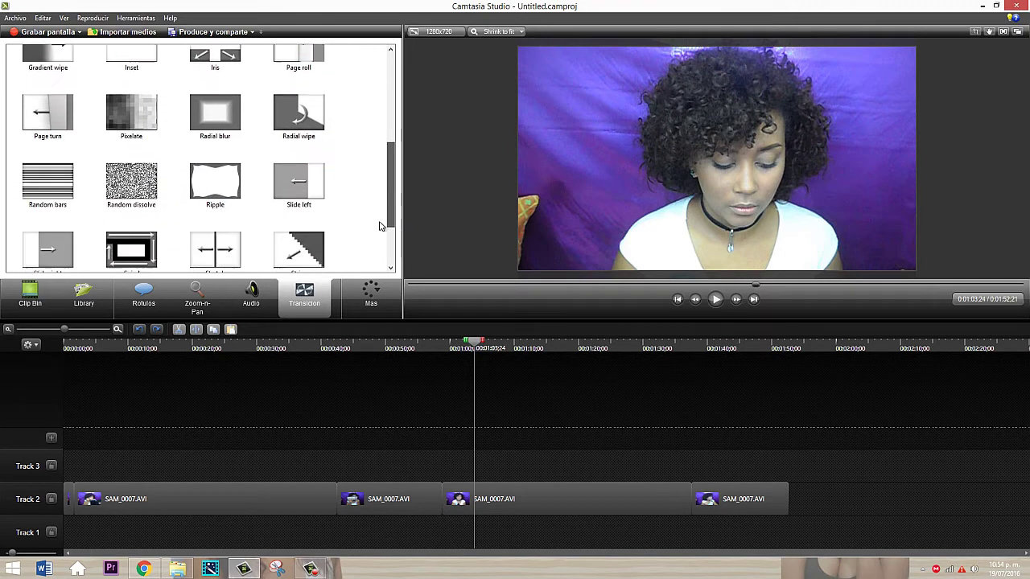
scroll(382, 226, "down", 2)
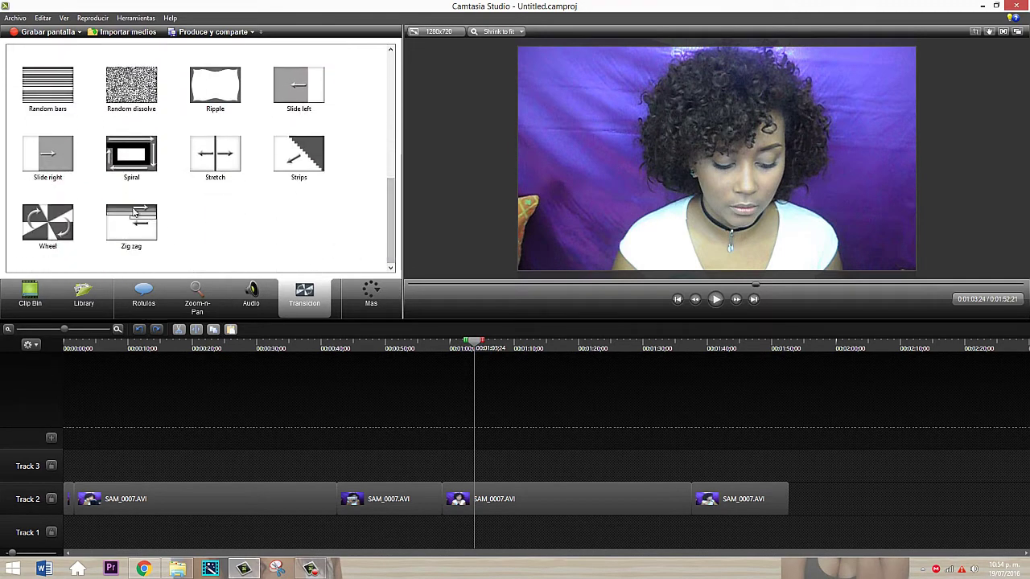
- Add the Slide right transition at the clip boundaries and at both ends of the footage on Track 2
left_click_drag(48, 156, 335, 507)
left_click_drag(114, 182, 787, 500)
left_click_drag(65, 161, 90, 503)
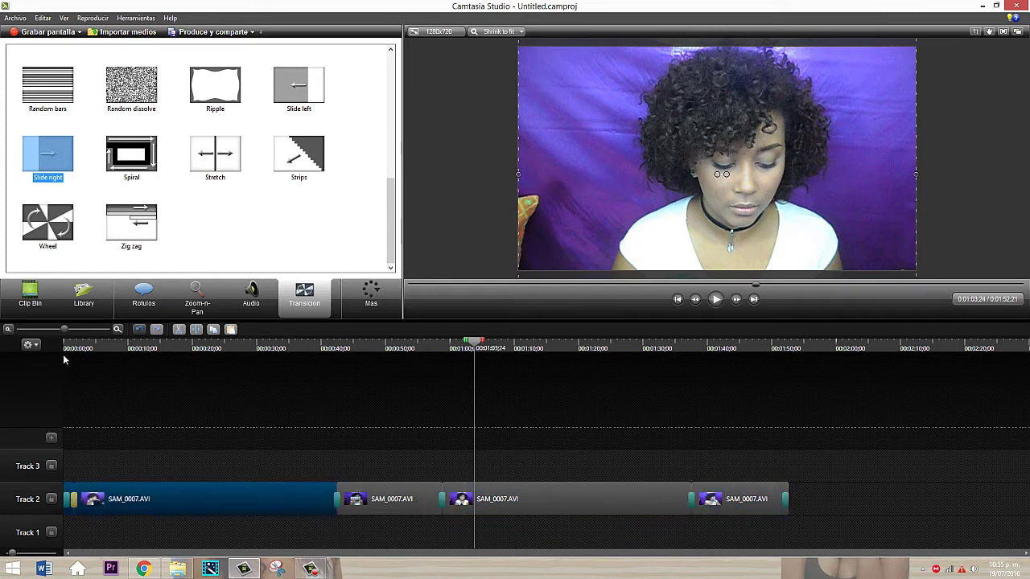
- Play the timeline from 0:00:00;00 for a few seconds to preview the opening Slide right transitions
left_click(71, 520)
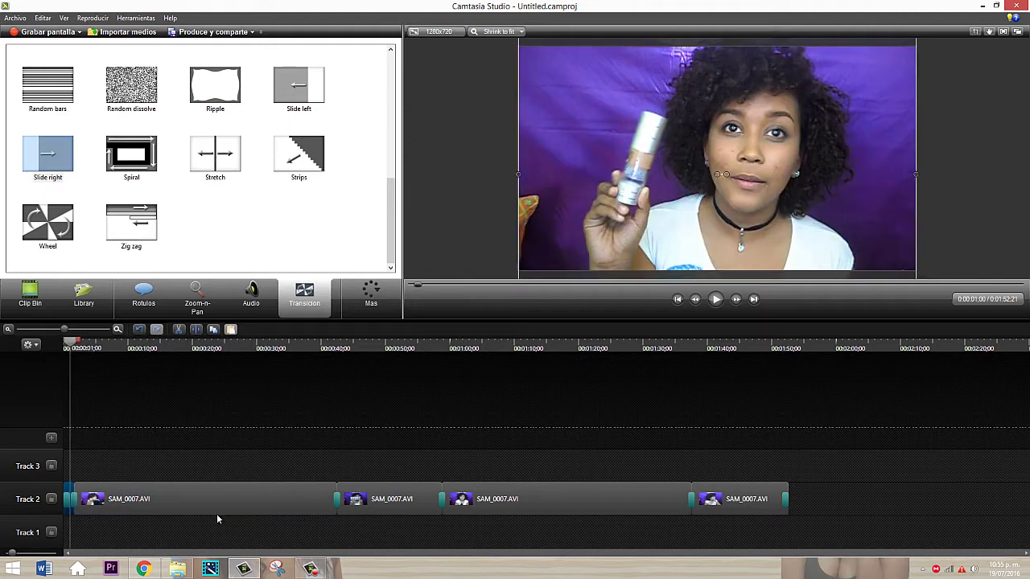
left_click(66, 348)
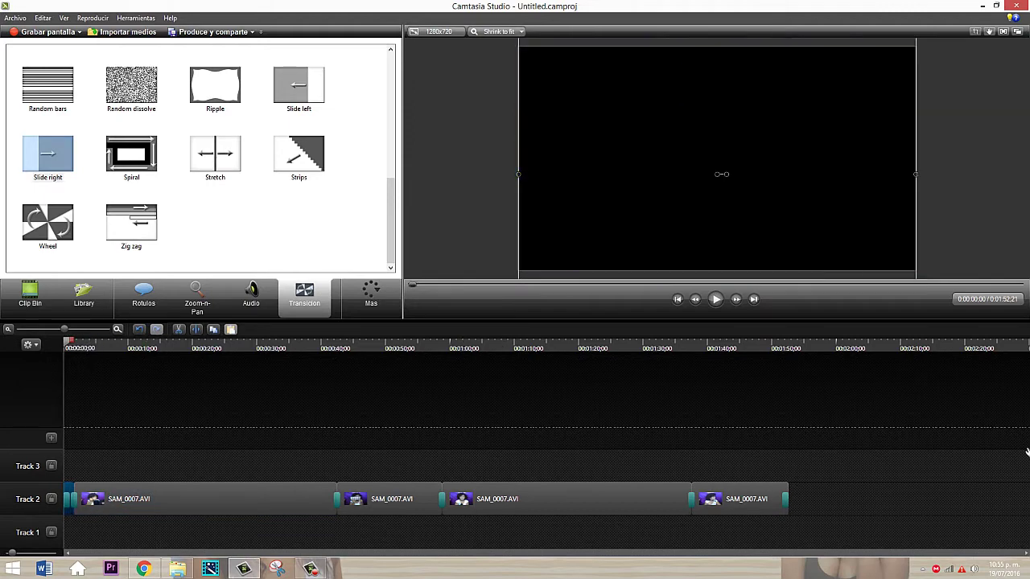
key("space")
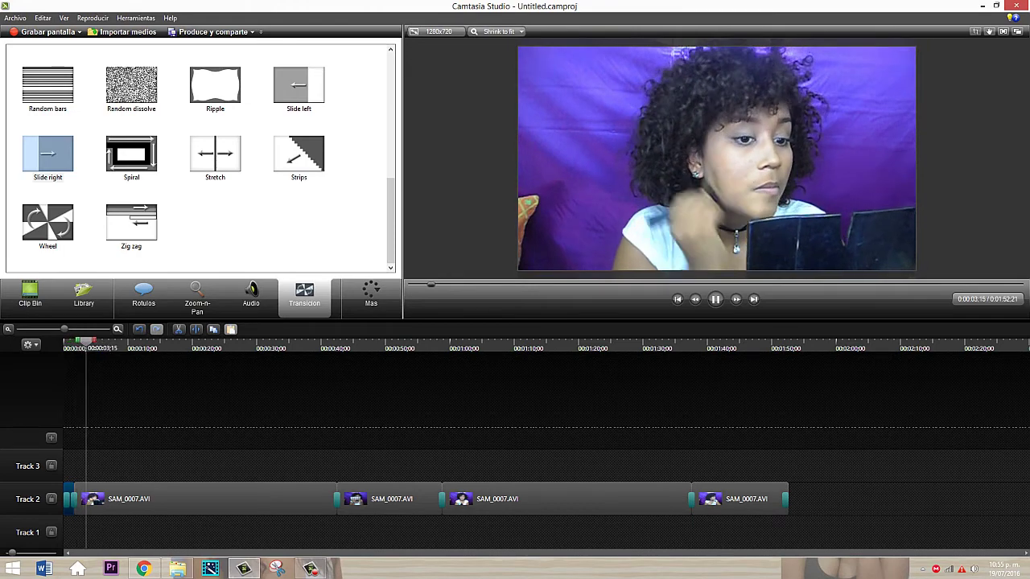
key("space")
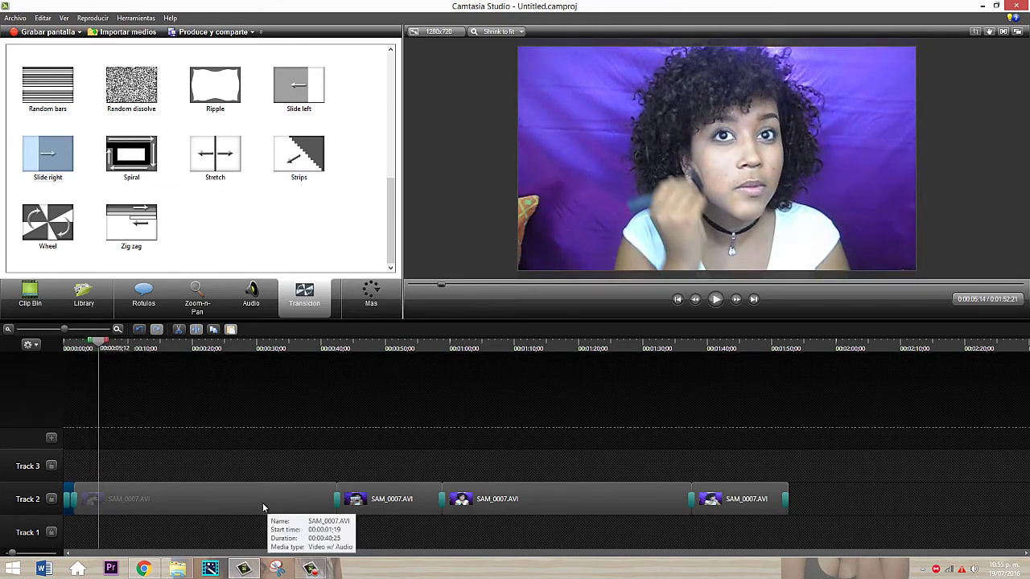
- Set the clip speed of the long clip after the short opening one to 150% and play back the result
right_click(235, 499)
left_click(209, 501)
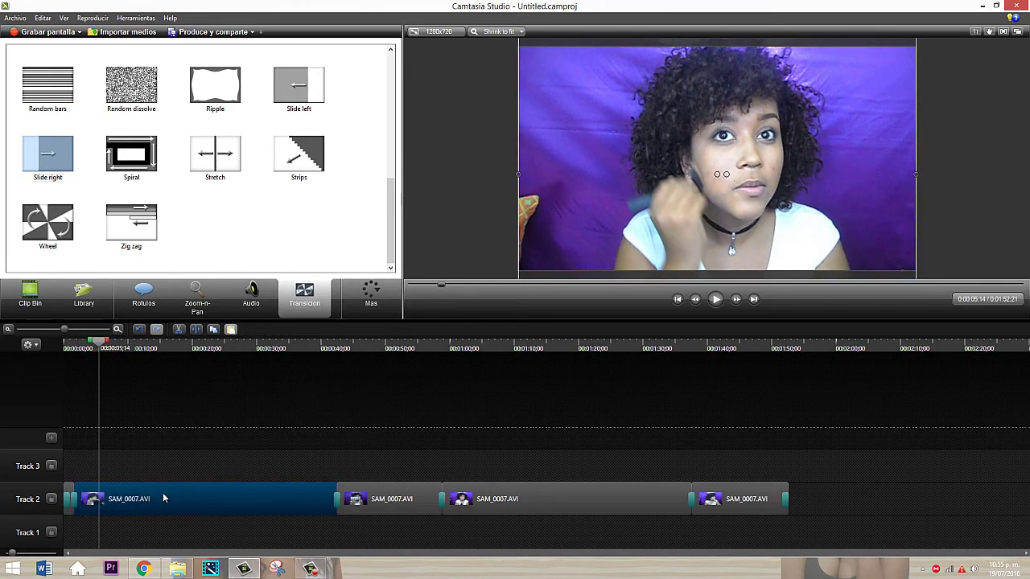
right_click(230, 502)
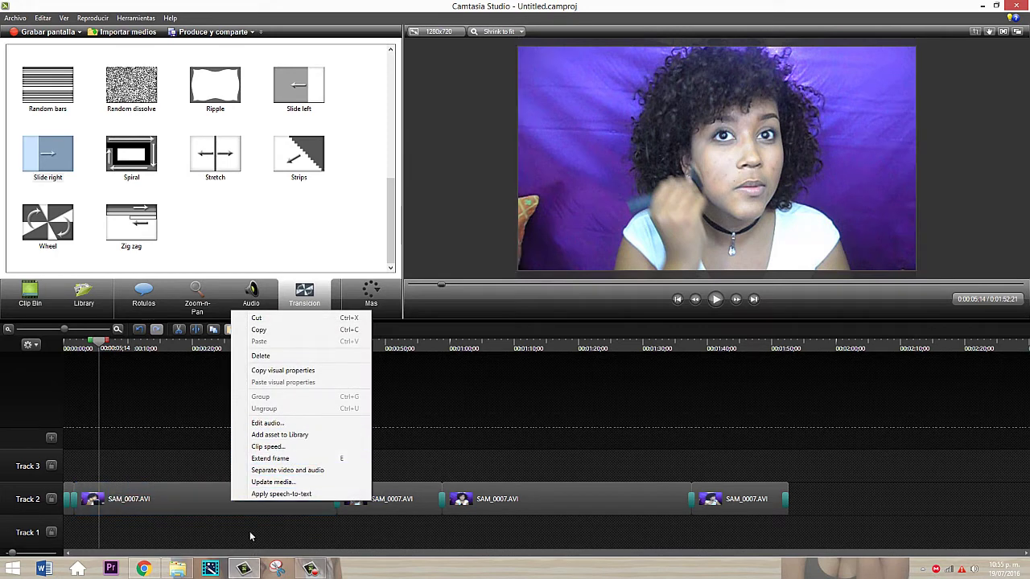
left_click(177, 507)
right_click(177, 509)
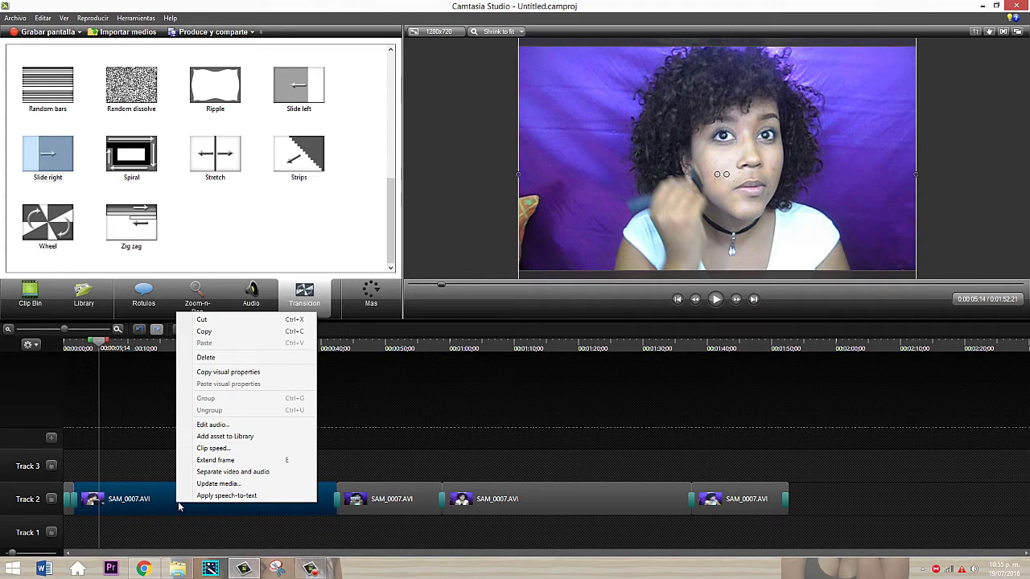
left_click(212, 448)
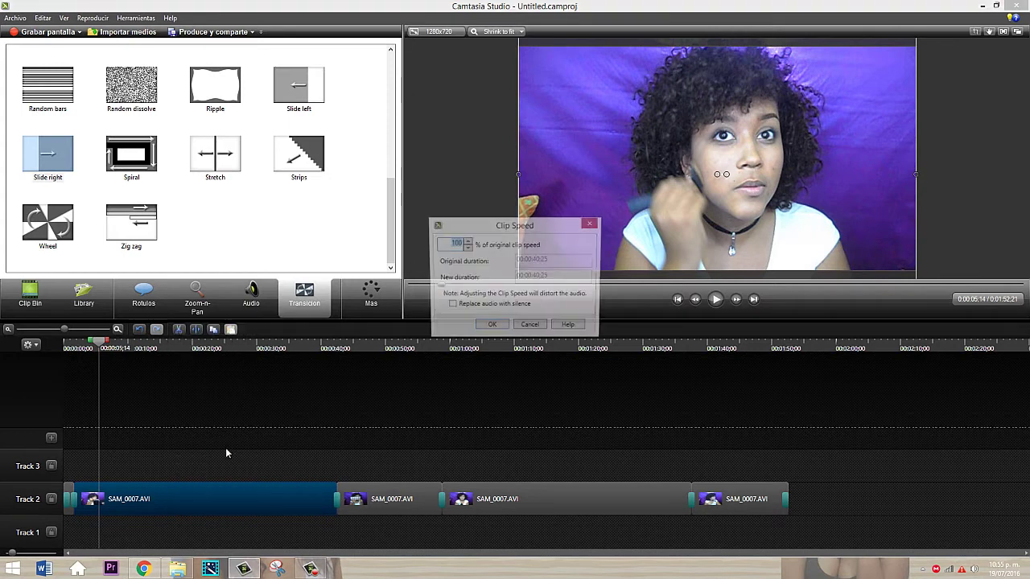
left_click(455, 243)
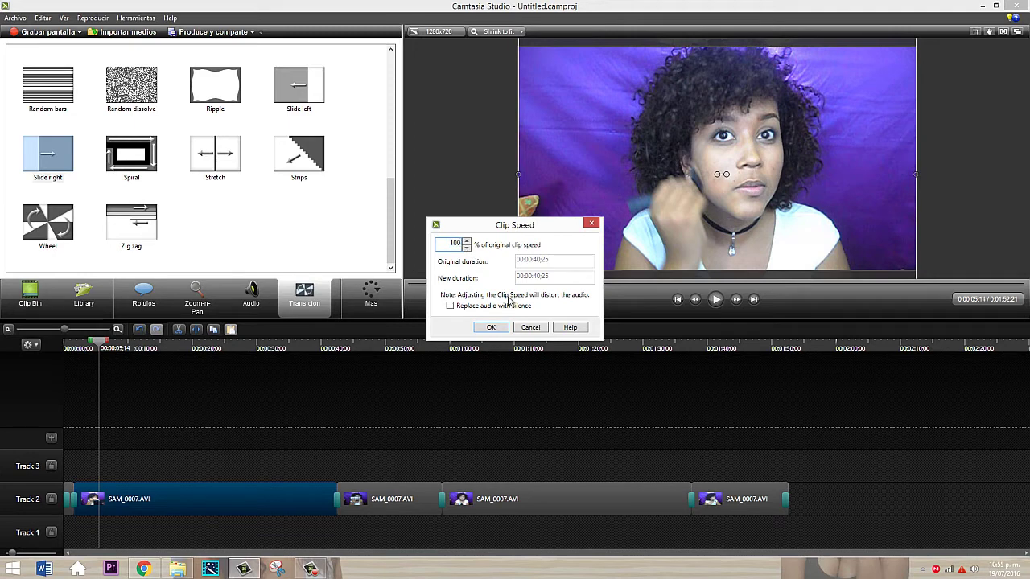
key("BackSpace")
key("BackSpace")
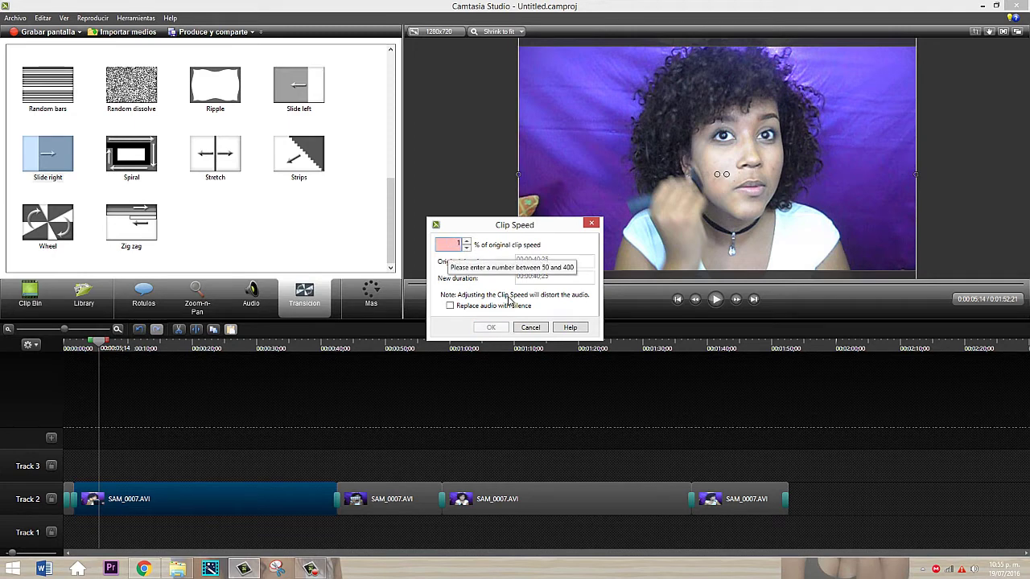
type("50")
key("Return")
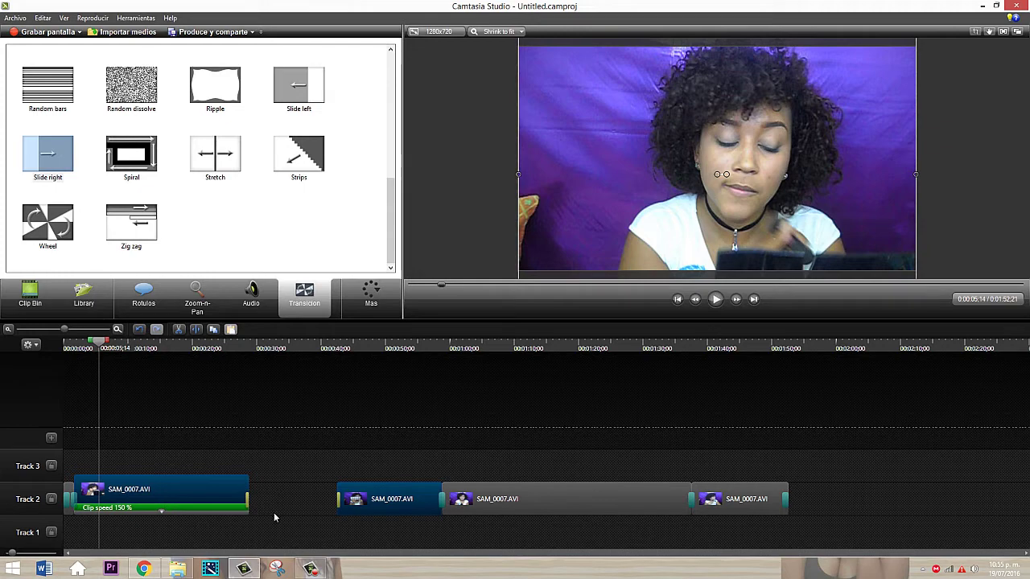
key("space")
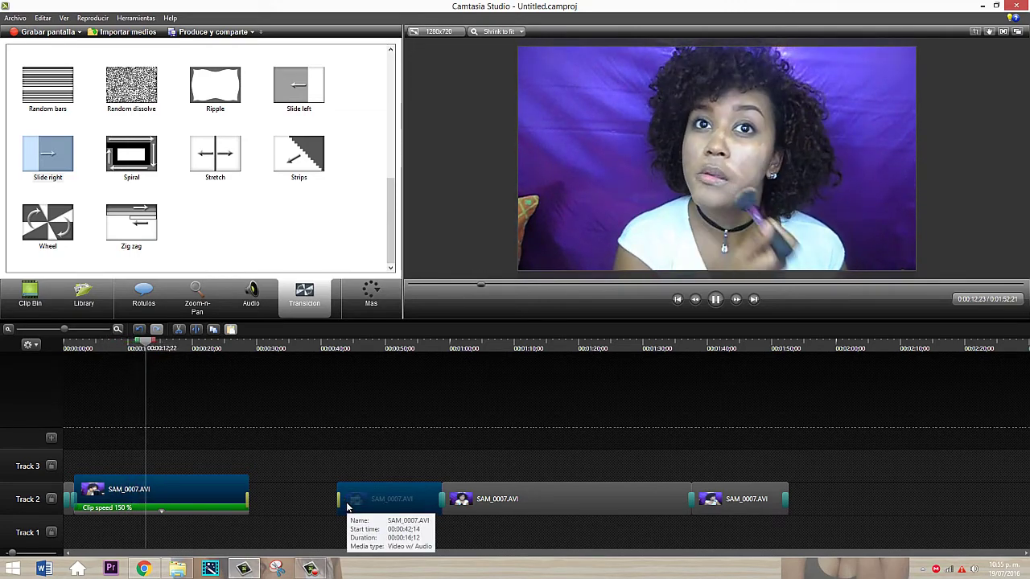
- Move the next clip on Track 2 against the end of the sped-up one and set its clip speed to 150%
left_click_drag(390, 501, 301, 503)
right_click(306, 501)
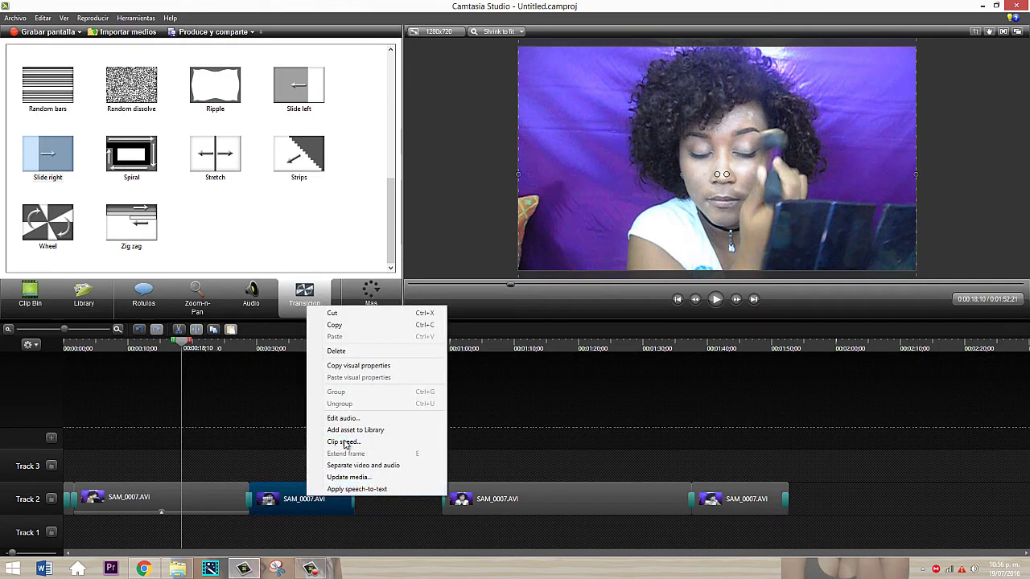
left_click(344, 443)
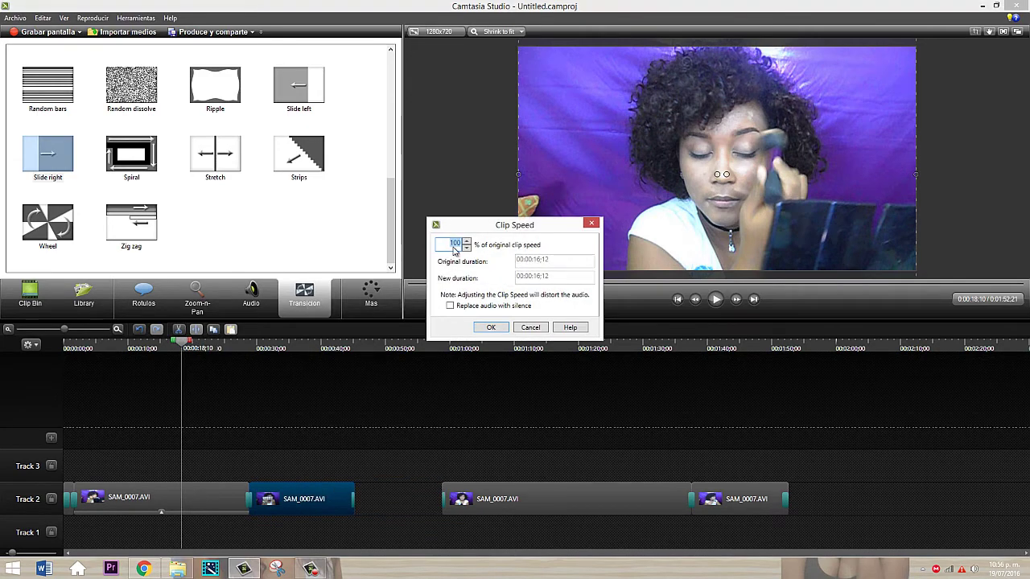
type("150")
key("Return")
- Set the clip speed of the second-to-last clip on Track 2 to 150%
left_click(529, 508)
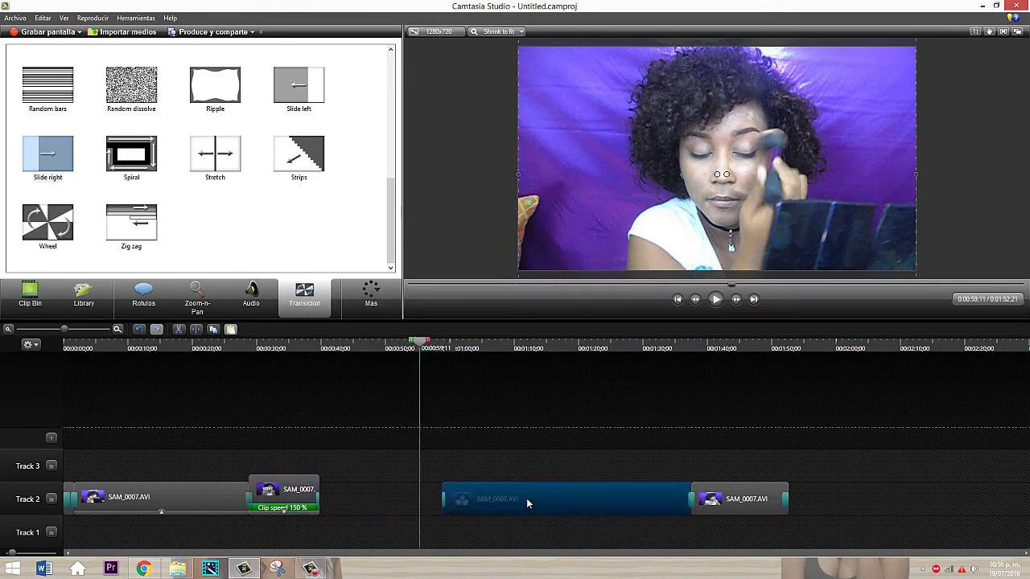
right_click(526, 498)
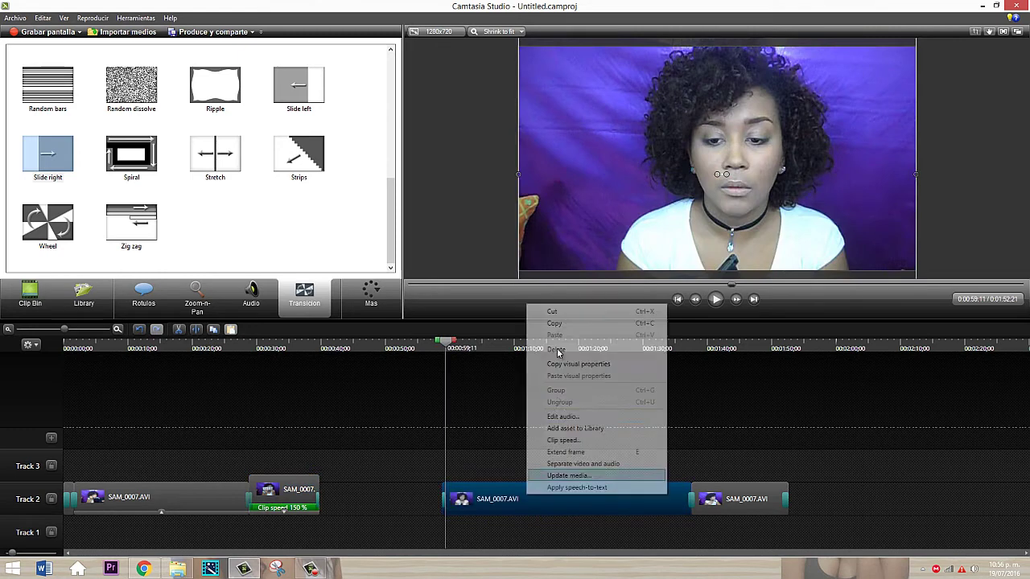
left_click(563, 440)
key("Return")
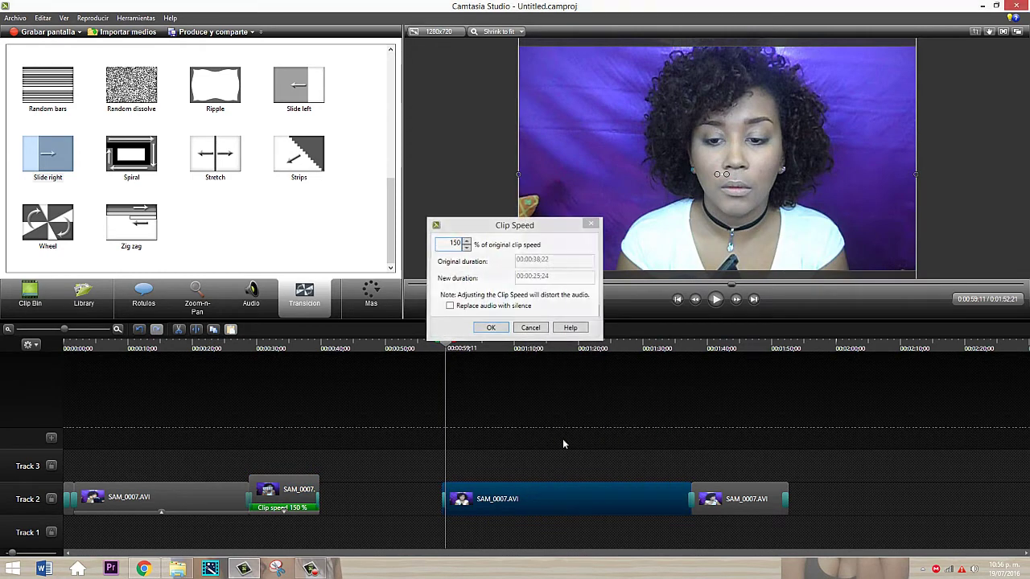
- Set the last clip's speed to 150% and close the gaps so the last two clips directly follow the earlier ones
right_click(737, 505)
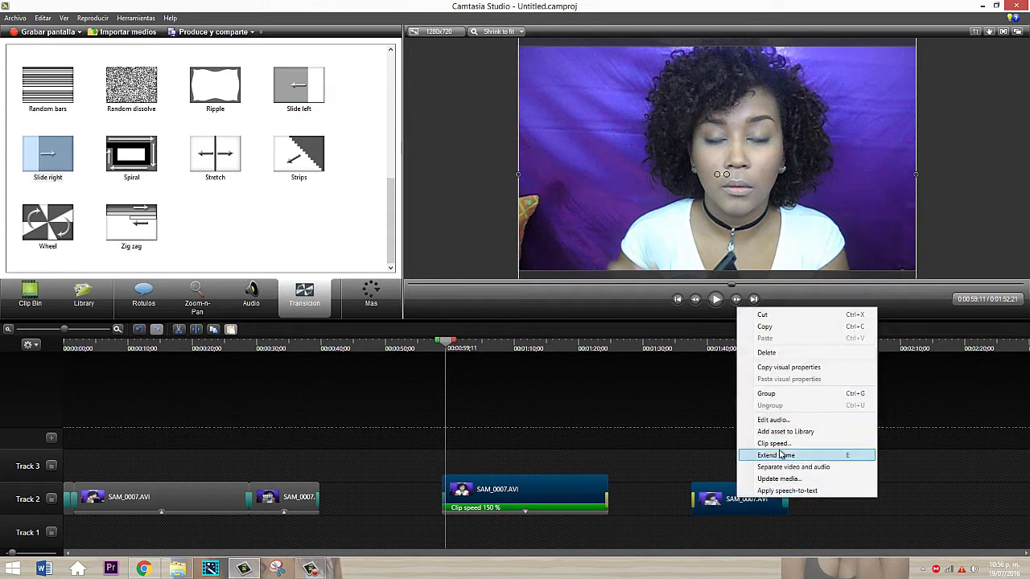
left_click(782, 443)
type("150")
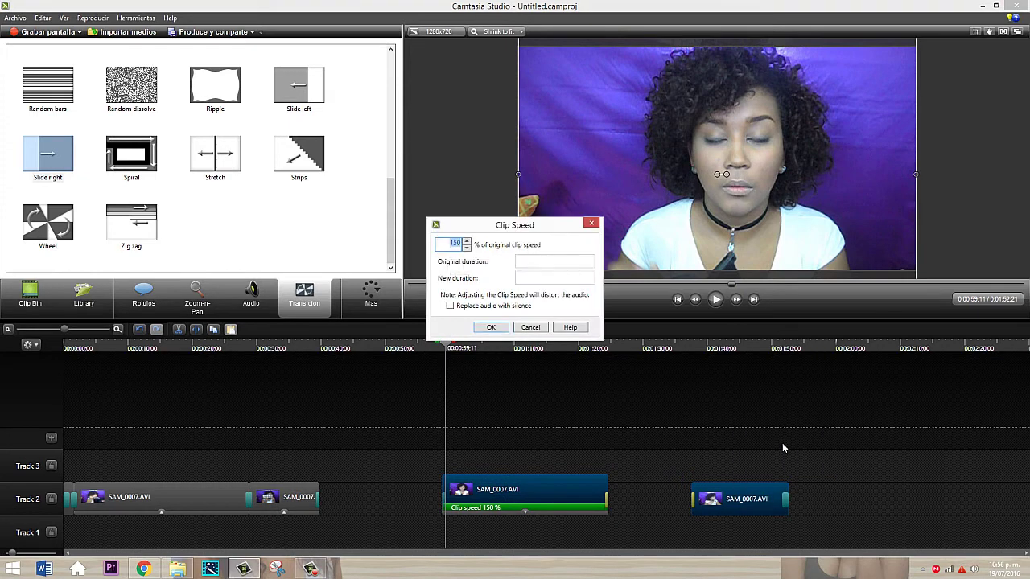
key("Return")
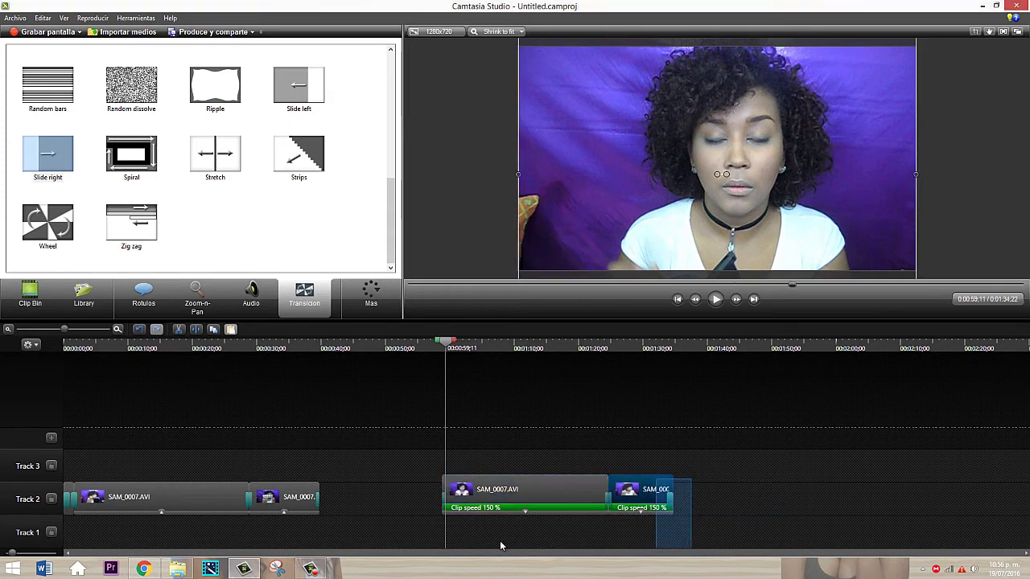
left_click_drag(463, 494, 322, 496)
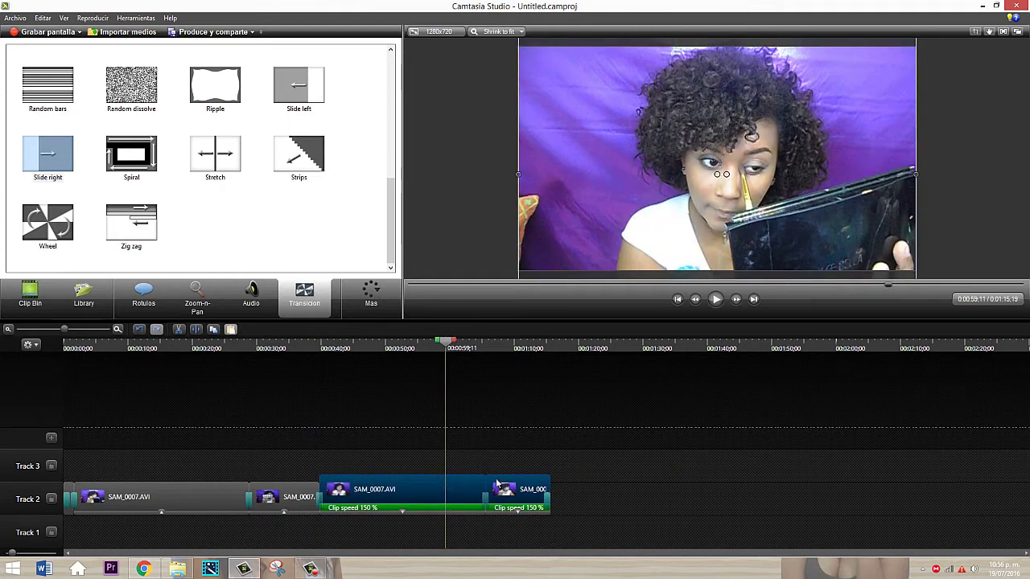
left_click(67, 499)
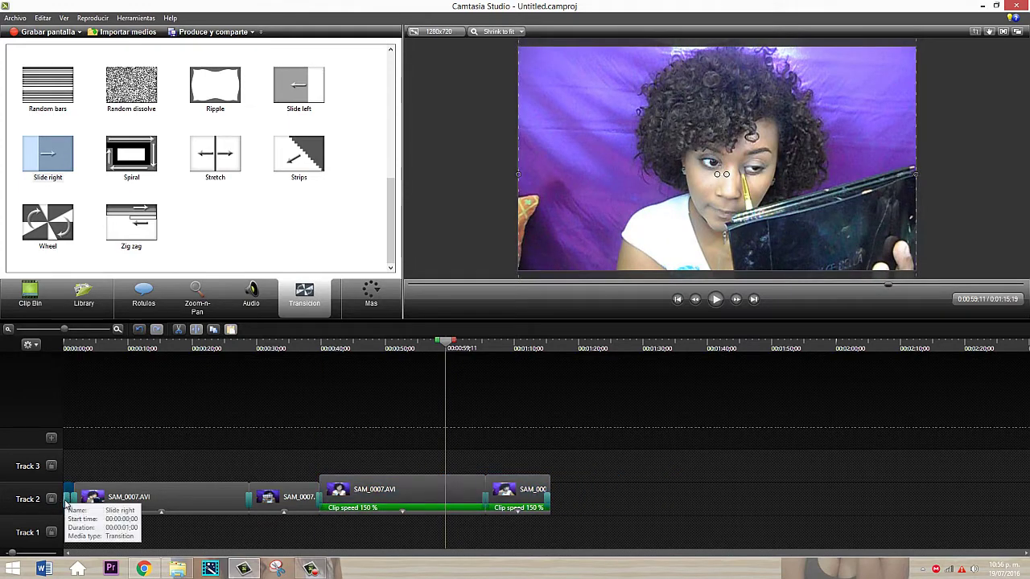
left_click(311, 569)
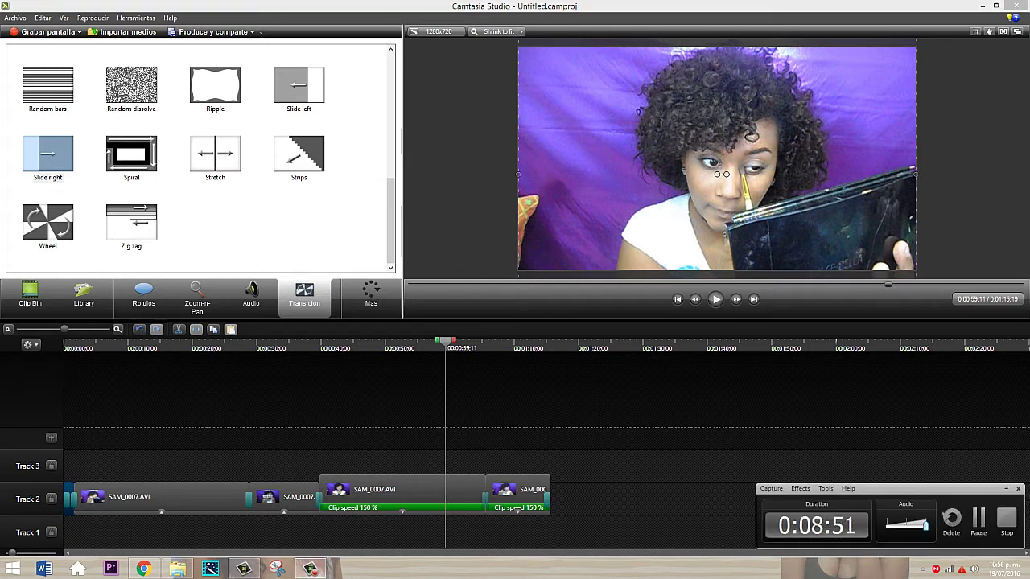
left_click(979, 518)
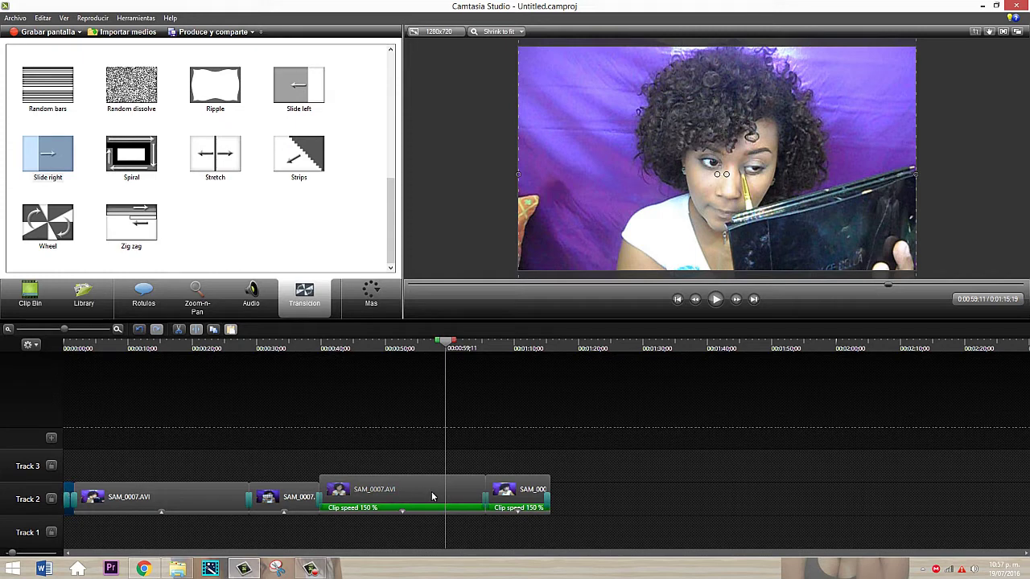
key("ctrl+z")
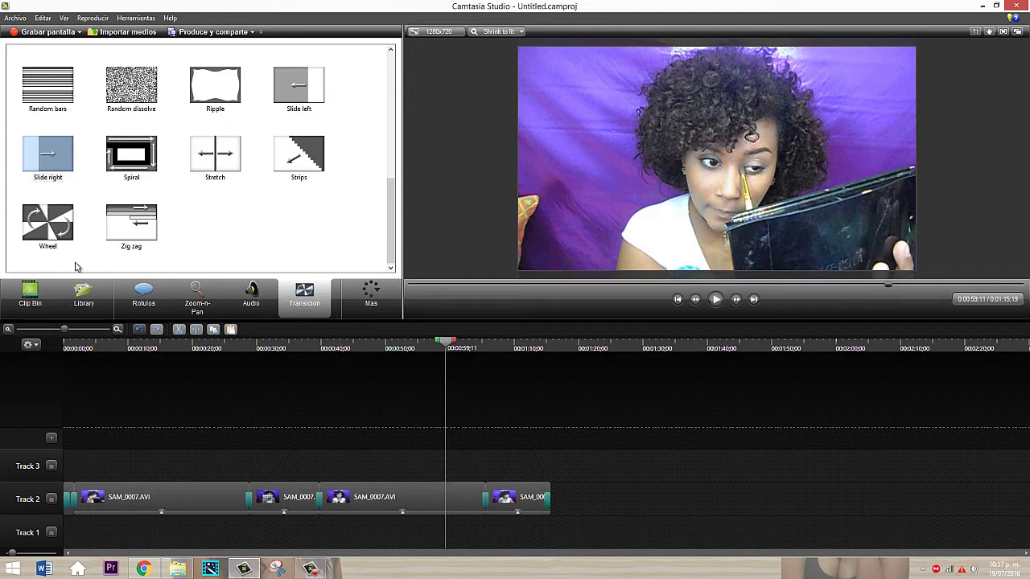
- Import the image 12 from the Redes Sociales subfolder of Fondos para Editar into the project's media
left_click(30, 294)
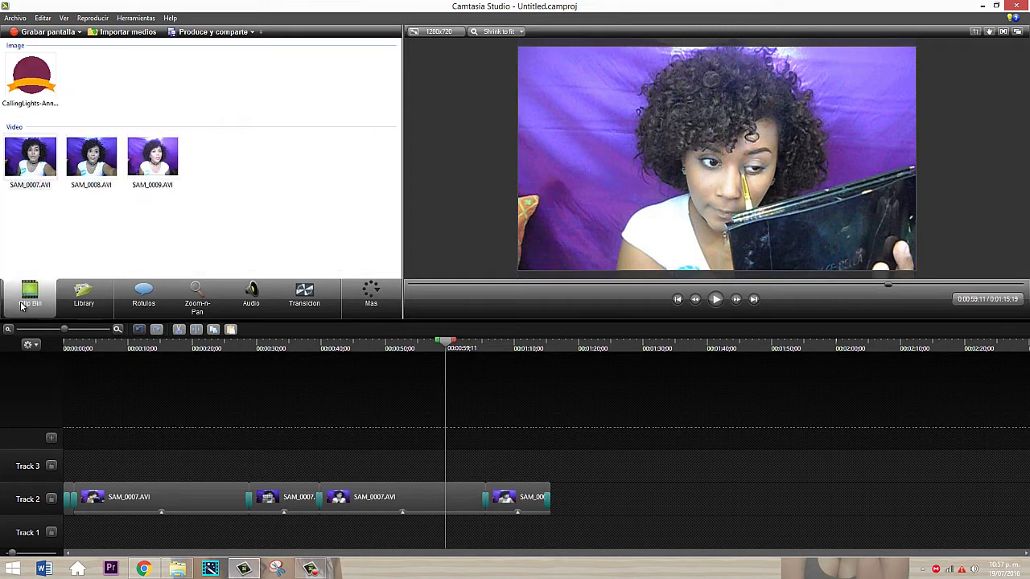
left_click(139, 32)
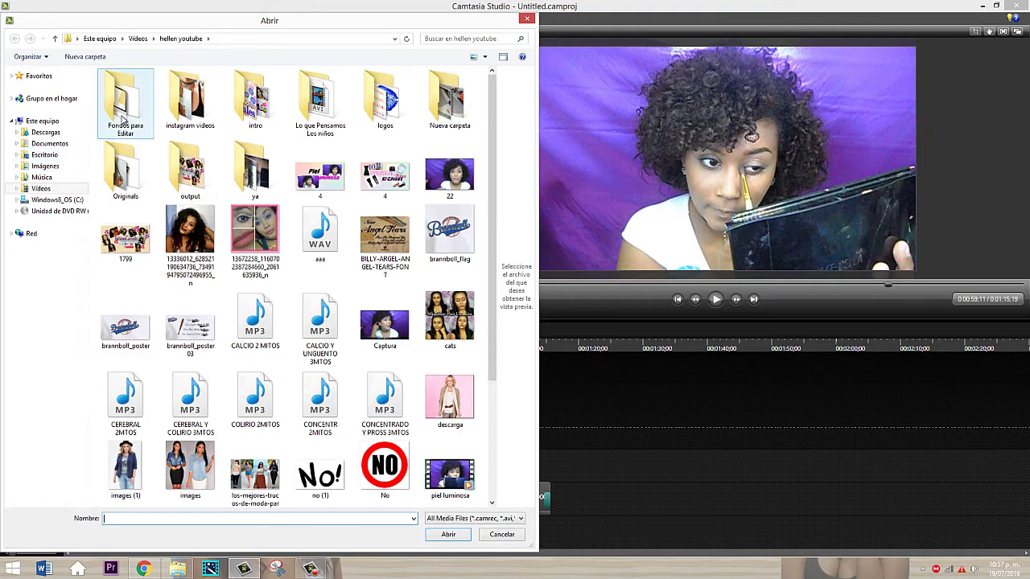
double_click(124, 121)
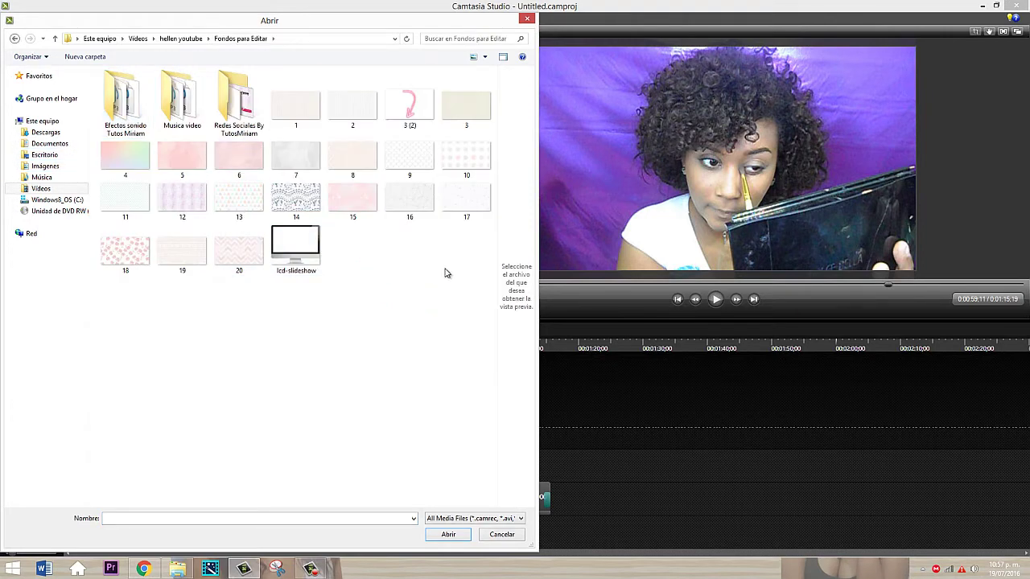
left_click(244, 133)
double_click(243, 133)
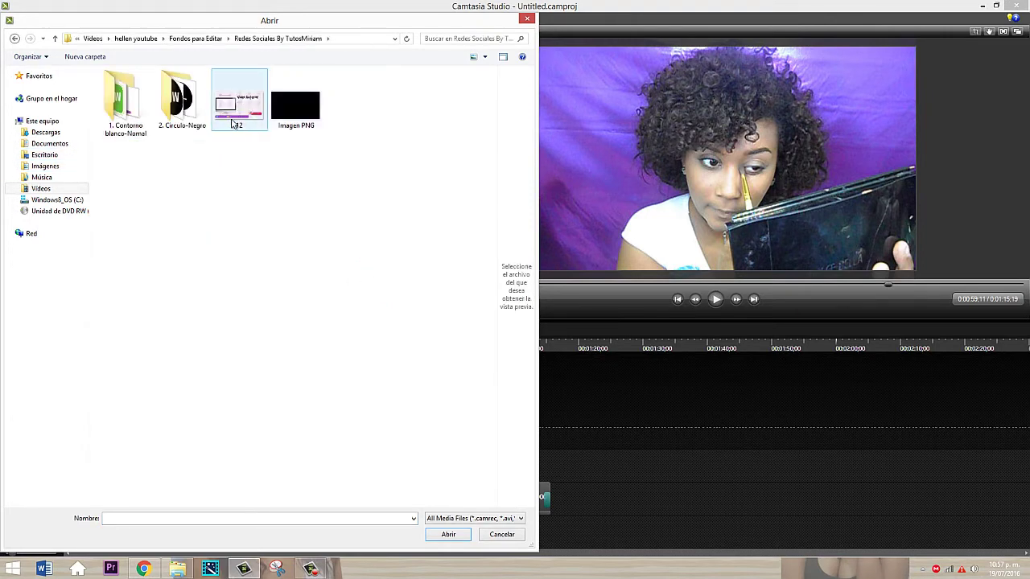
left_click(243, 119)
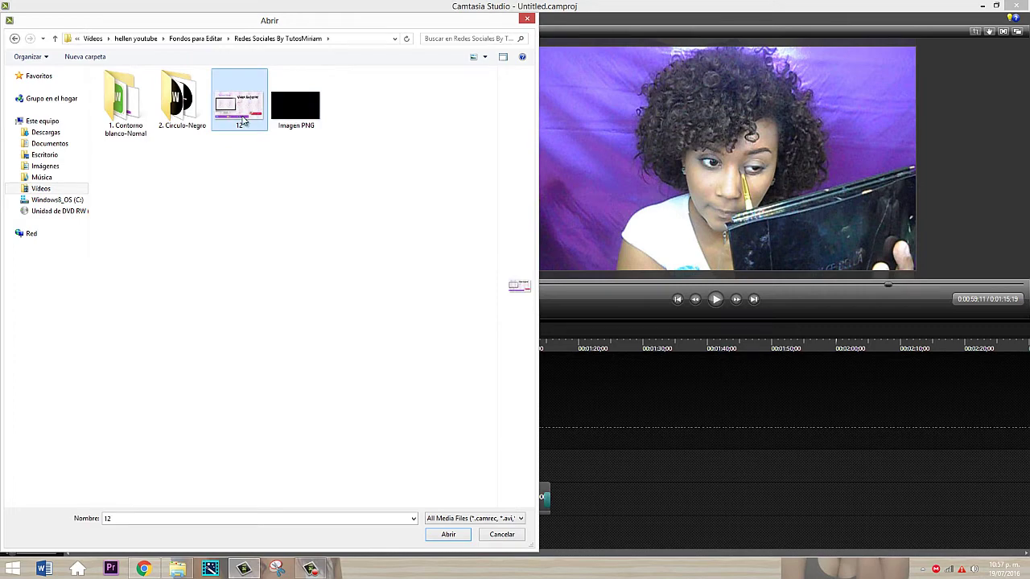
left_click(448, 535)
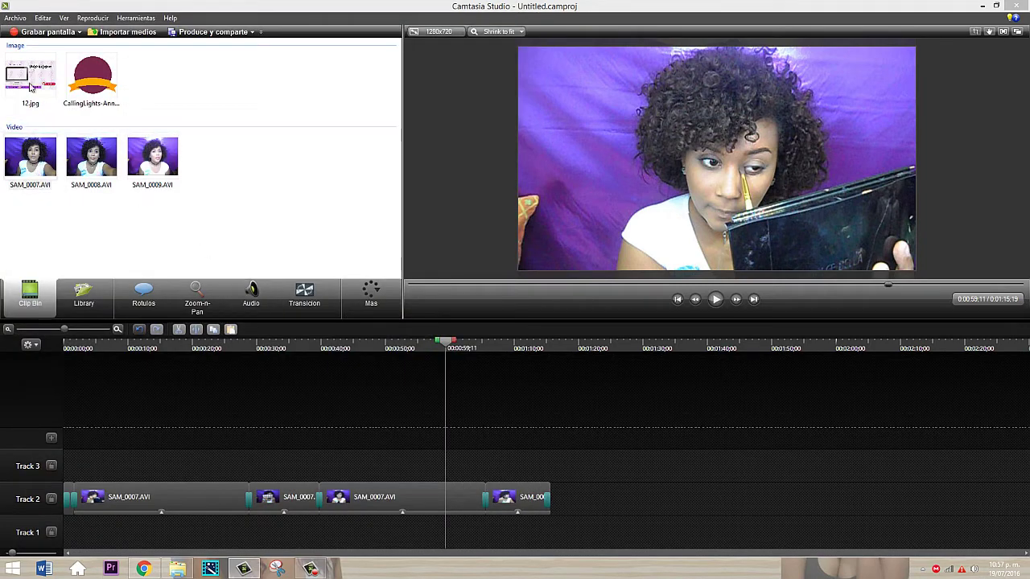
- Import the Imagen PNG banner from the "1. Contorno blanco-Nomal" folder into the project's media
left_click(110, 33)
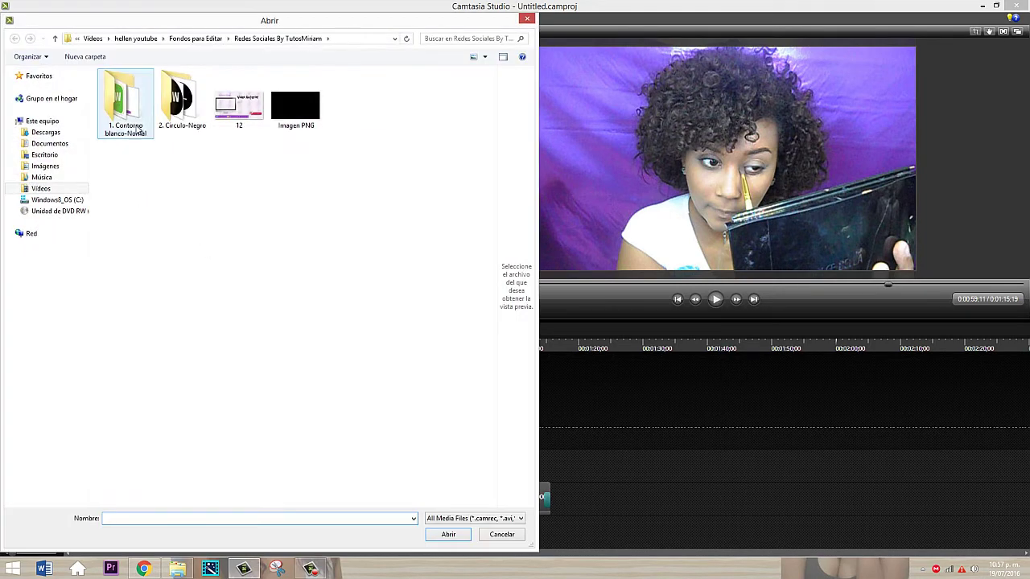
double_click(139, 131)
left_click(238, 103)
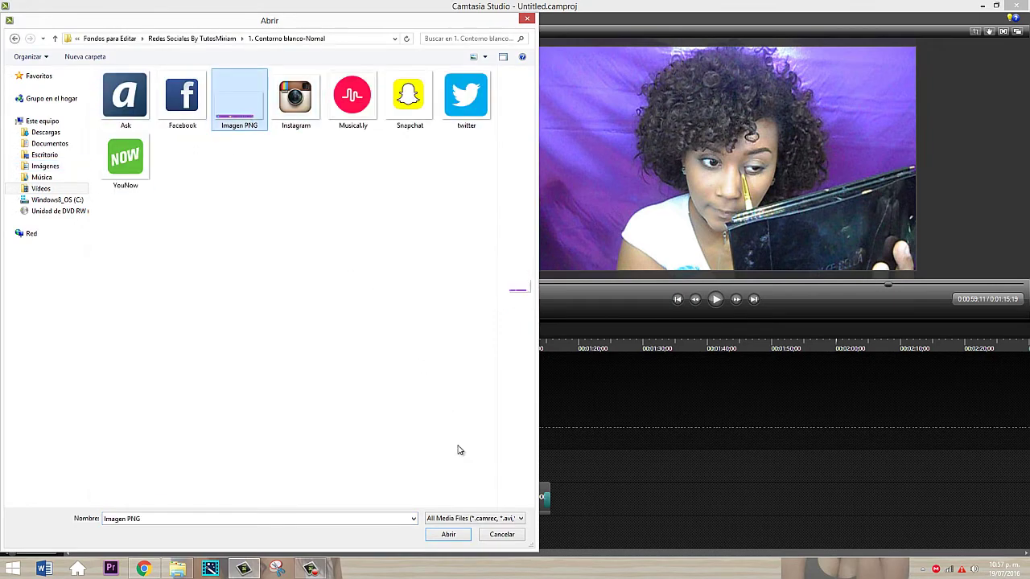
left_click(463, 537)
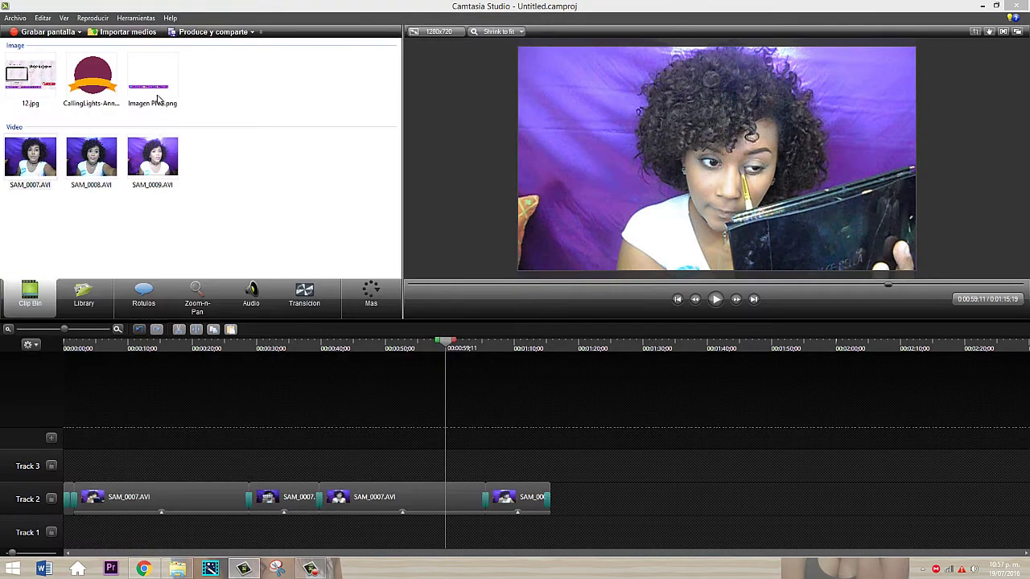
- Place 12.jpg on Track 2 directly after the last video clip and play back the join between them
left_click_drag(45, 86, 554, 504)
left_click(552, 505)
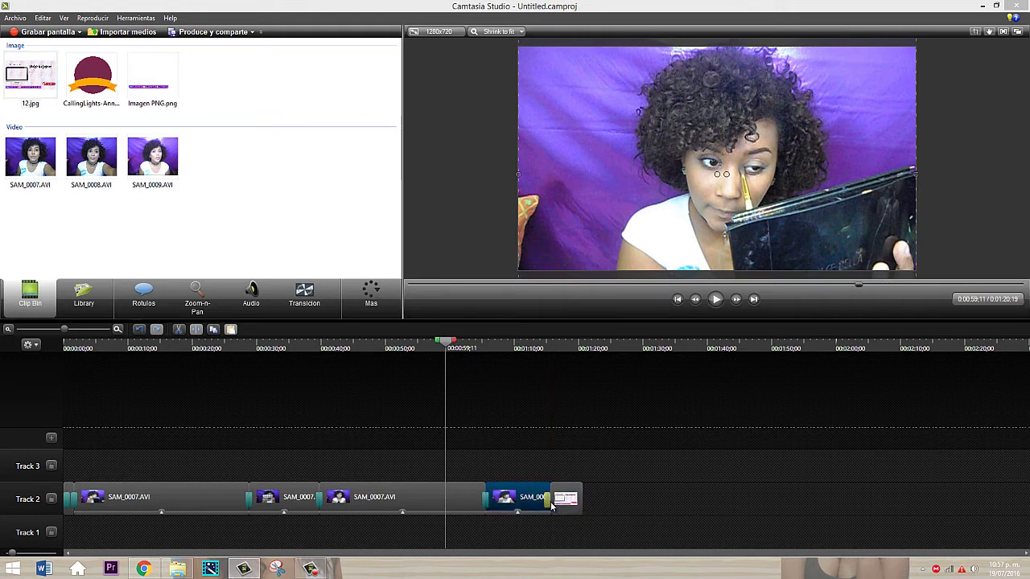
left_click(623, 483)
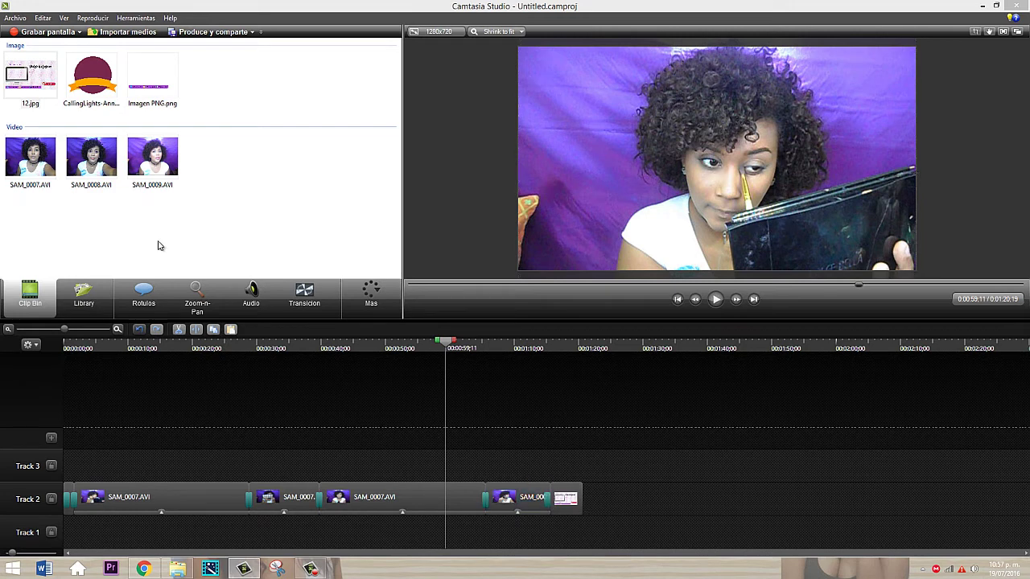
left_click(299, 305)
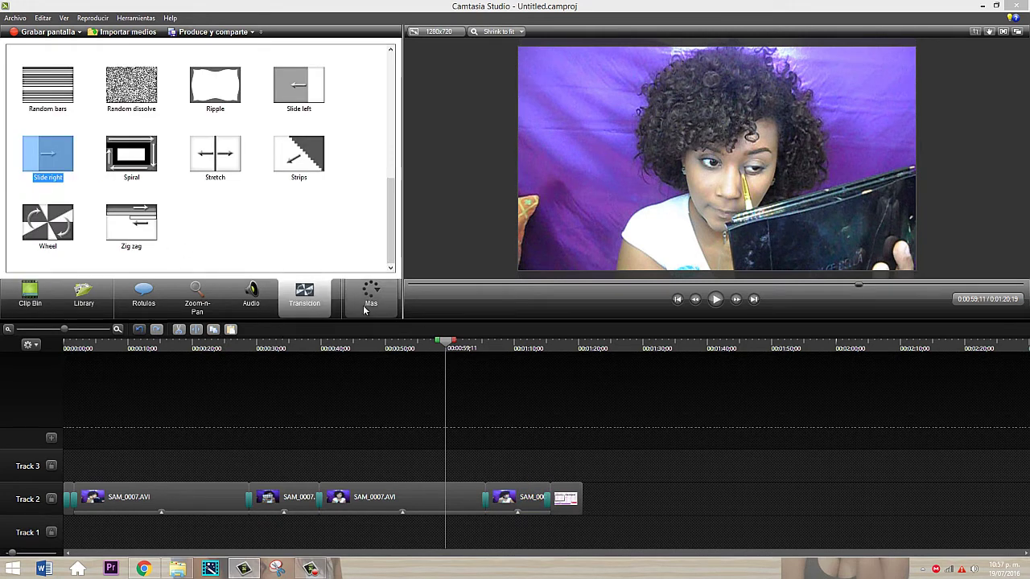
left_click(639, 479)
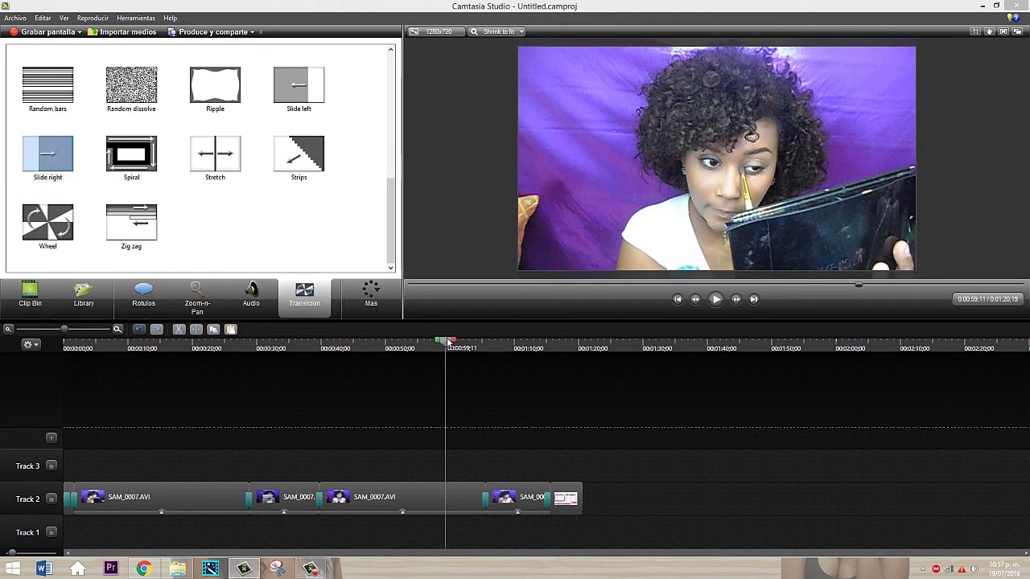
left_click_drag(449, 342, 545, 374)
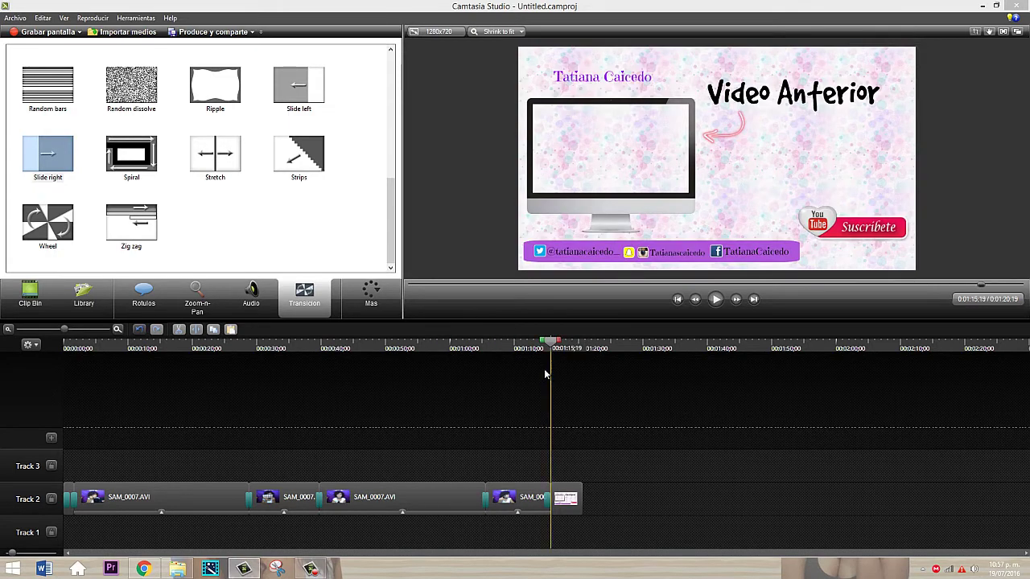
key("space")
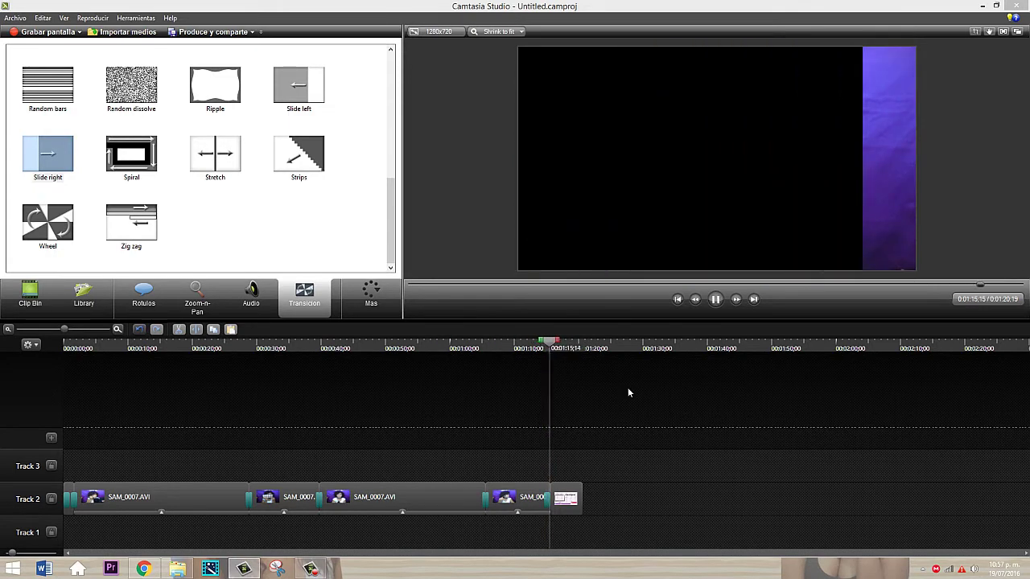
key("space")
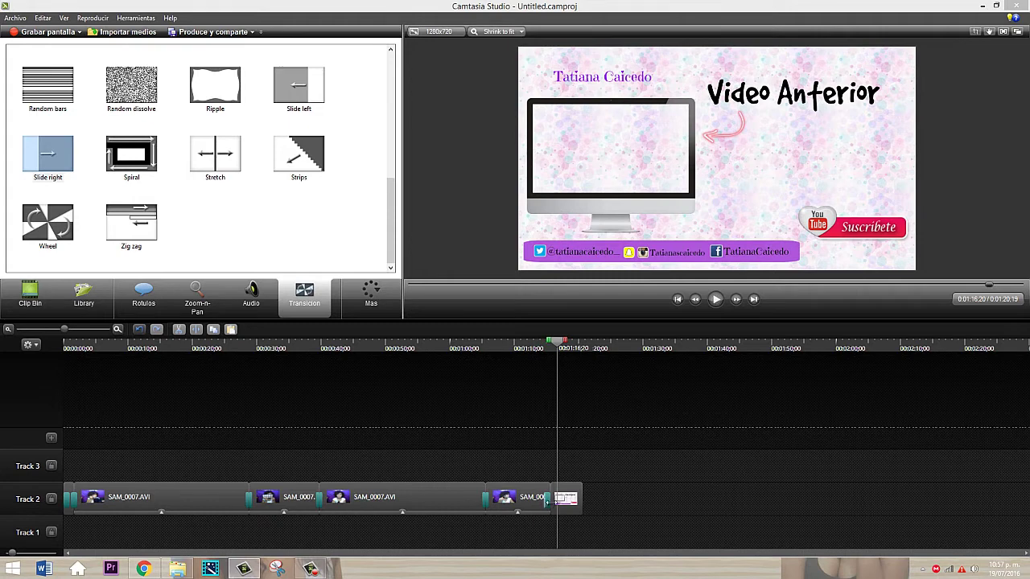
- Replace the end transition of the last video clip with a Slide right transition between it and 12.jpg, and play back the join
left_click(546, 501)
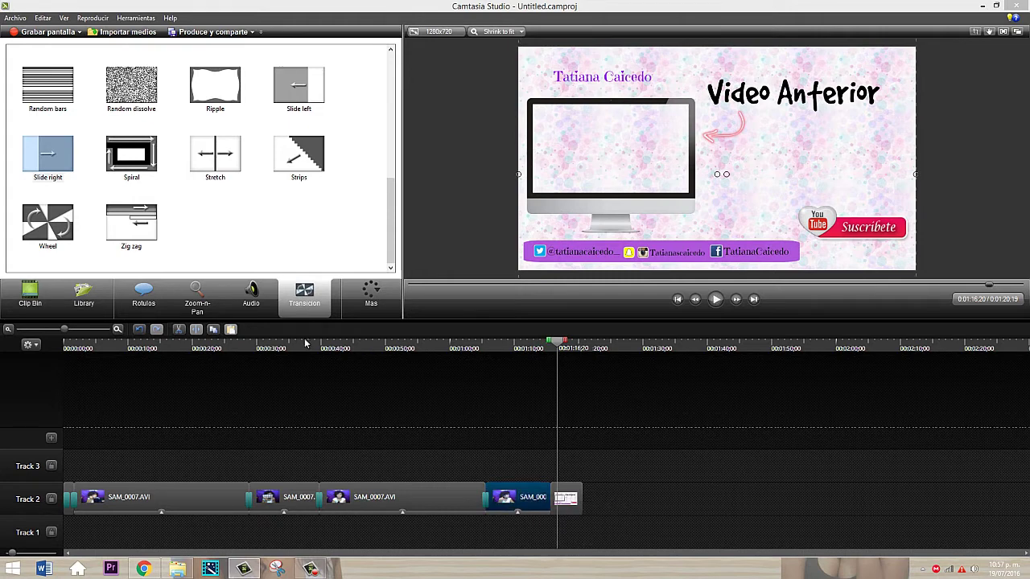
left_click_drag(50, 163, 695, 504)
left_click(533, 344)
key("space")
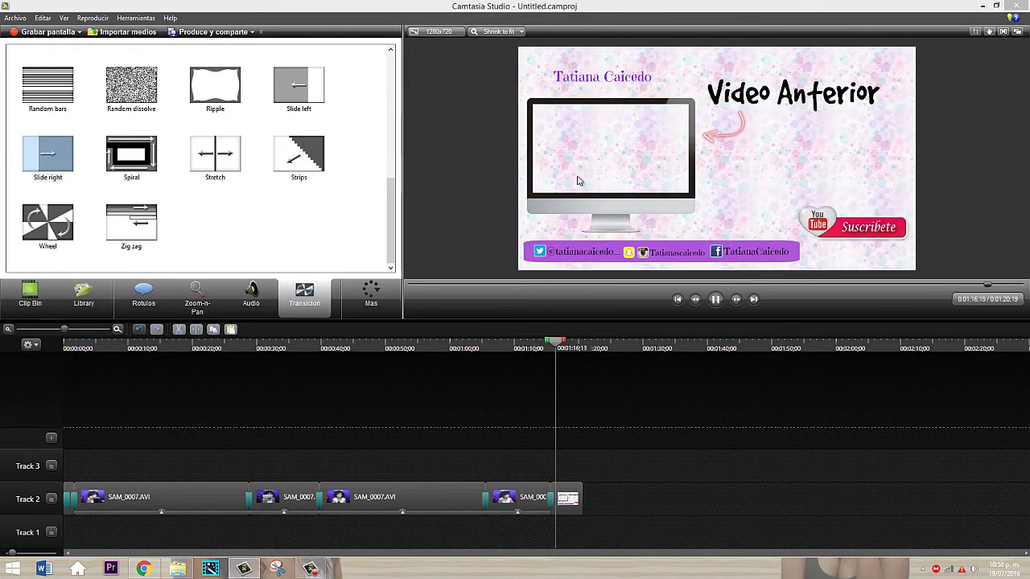
key("space")
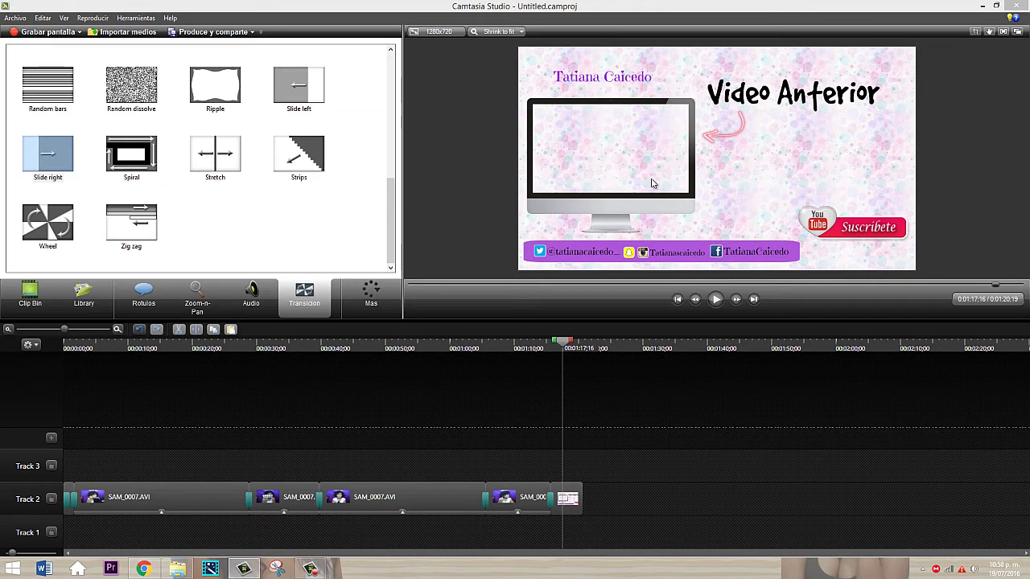
- Add Imagen PNG.png to Track 3 starting about one second into the timeline and play back the opening
left_click(30, 296)
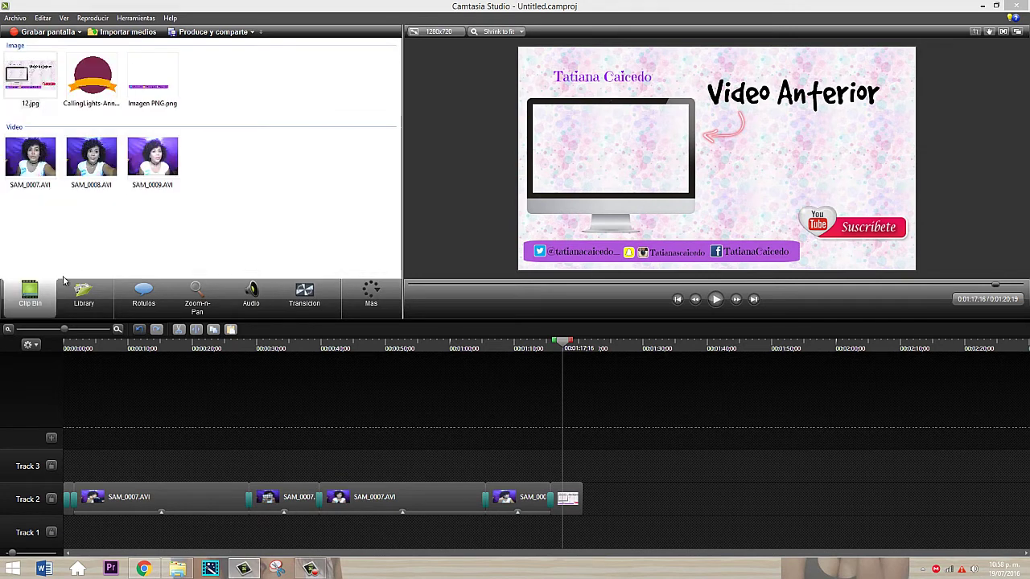
left_click_drag(157, 93, 69, 470)
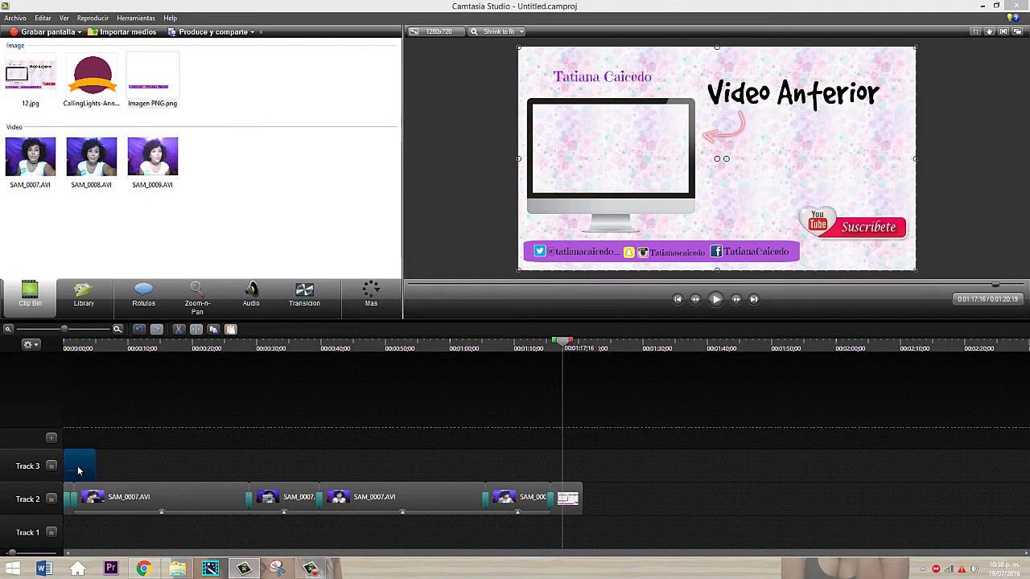
left_click(71, 478)
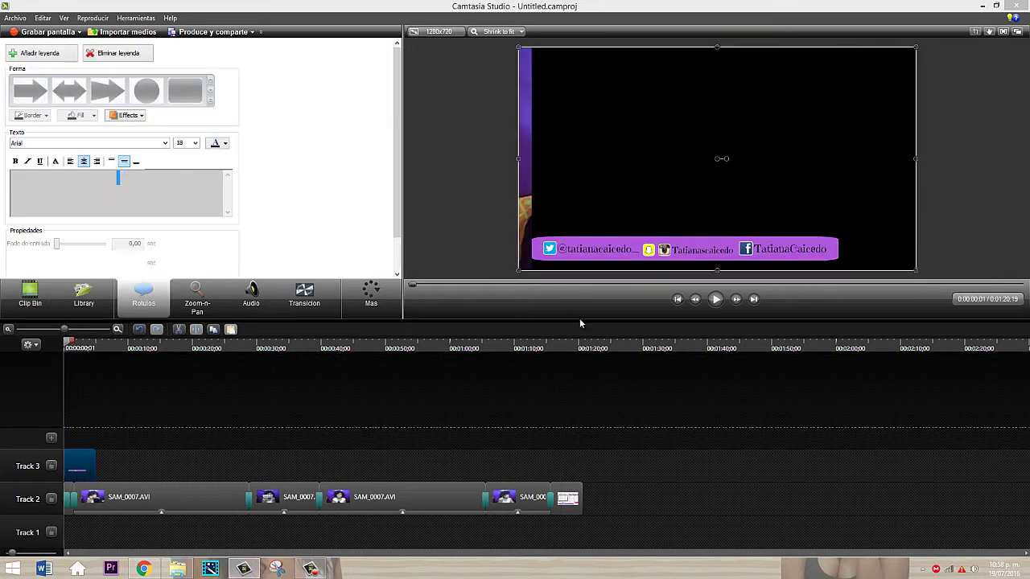
left_click_drag(70, 474, 76, 477)
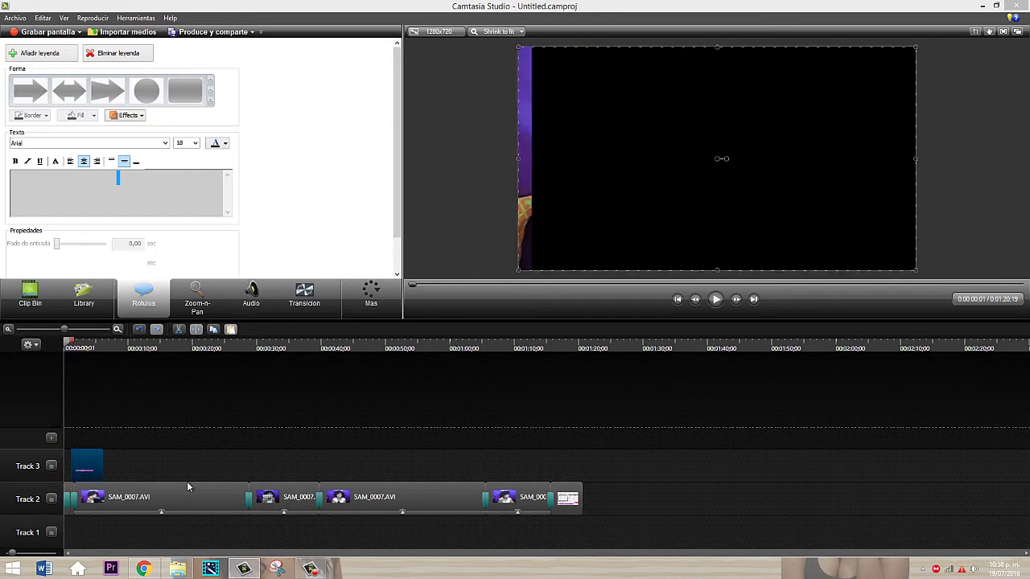
key("space")
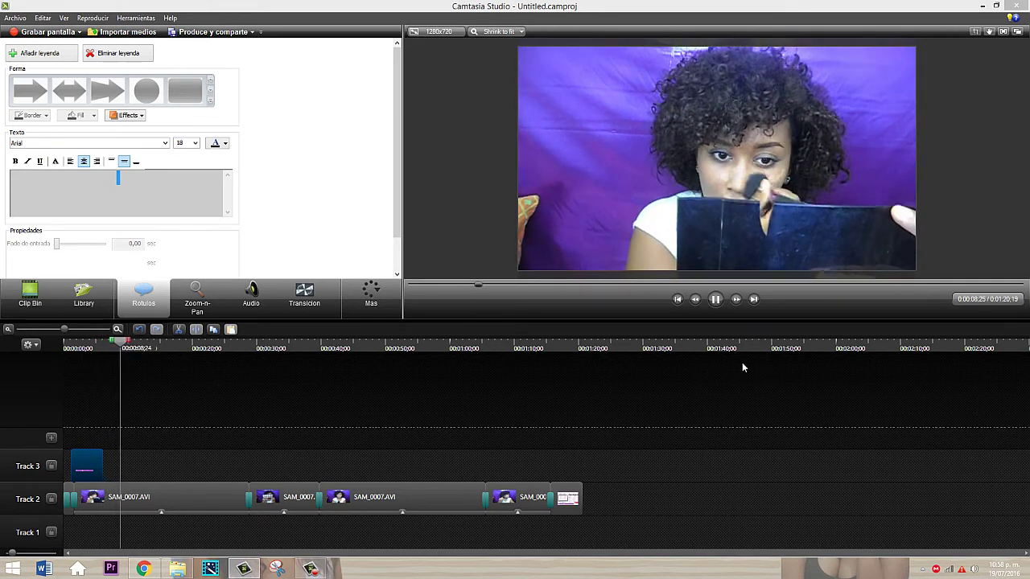
- Place three more copies of Imagen PNG.png on Track 3, at about 25 seconds, 45 seconds and 1:01
left_click(30, 294)
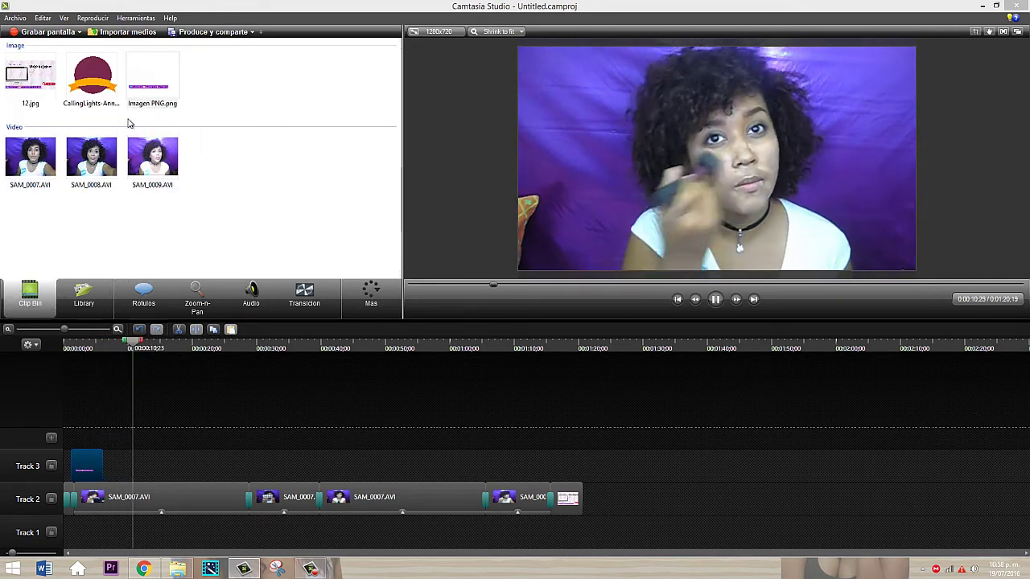
left_click_drag(265, 286, 228, 468)
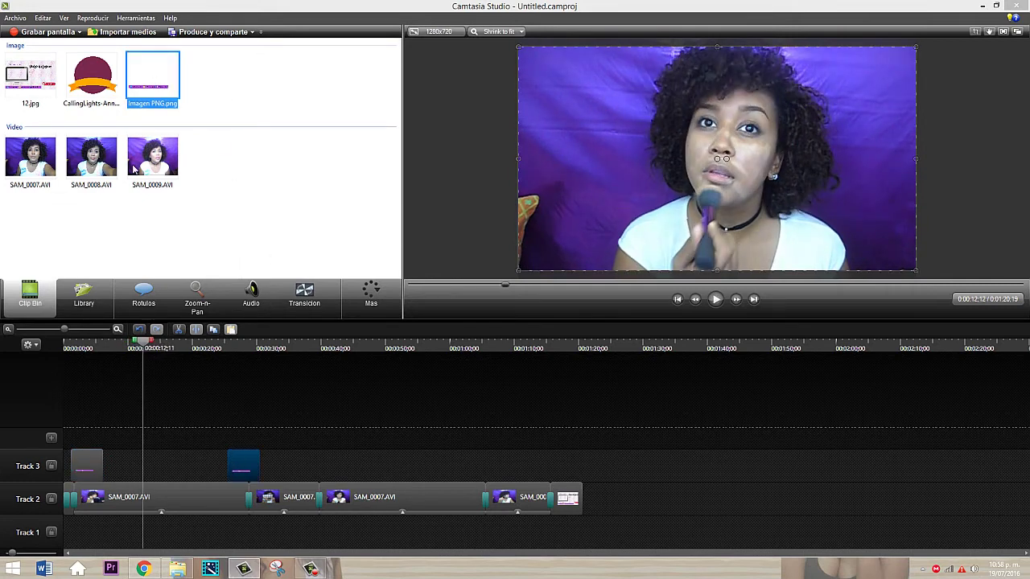
left_click_drag(143, 79, 358, 475)
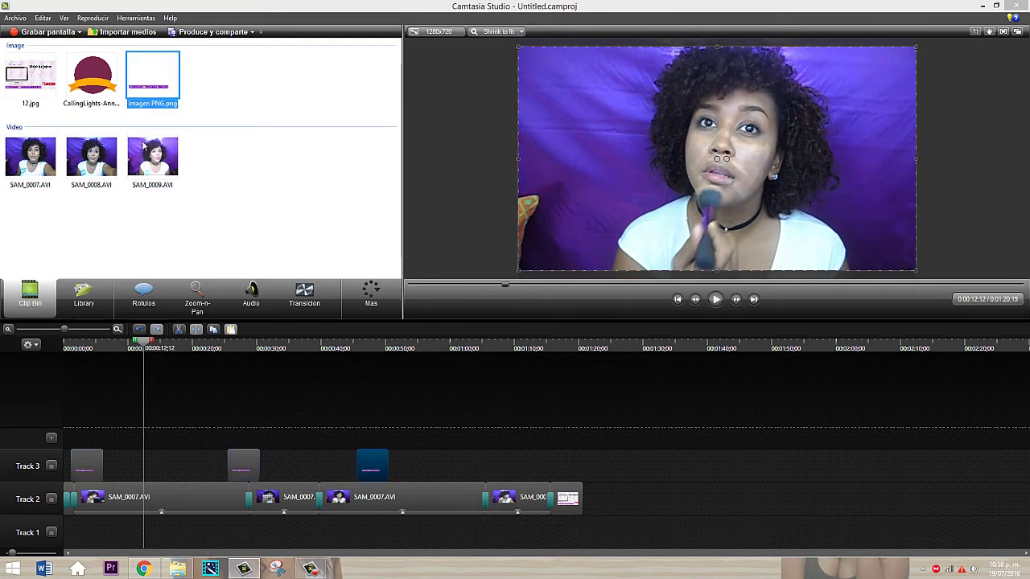
left_click_drag(351, 197, 461, 468)
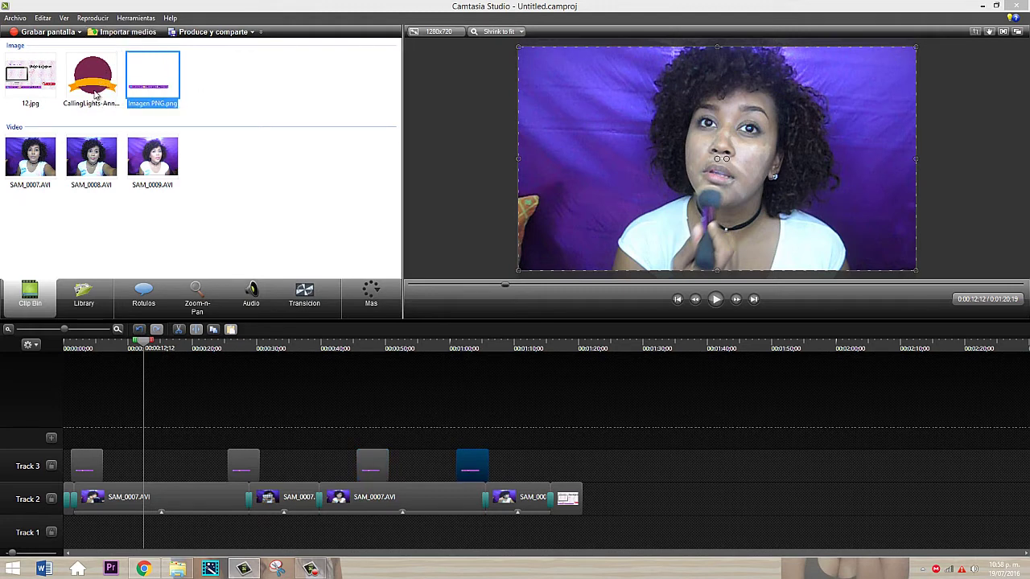
left_click(143, 295)
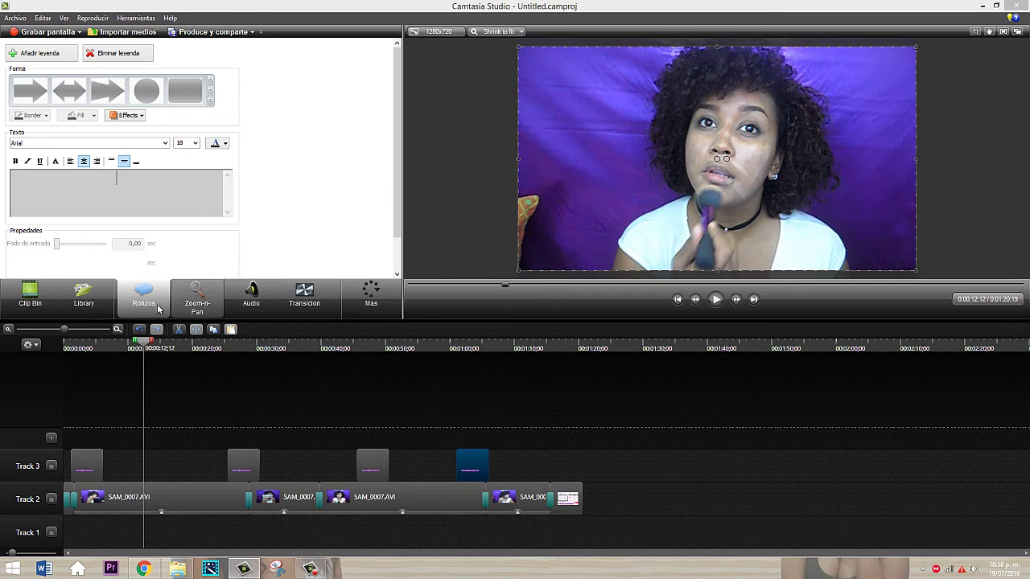
left_click(84, 296)
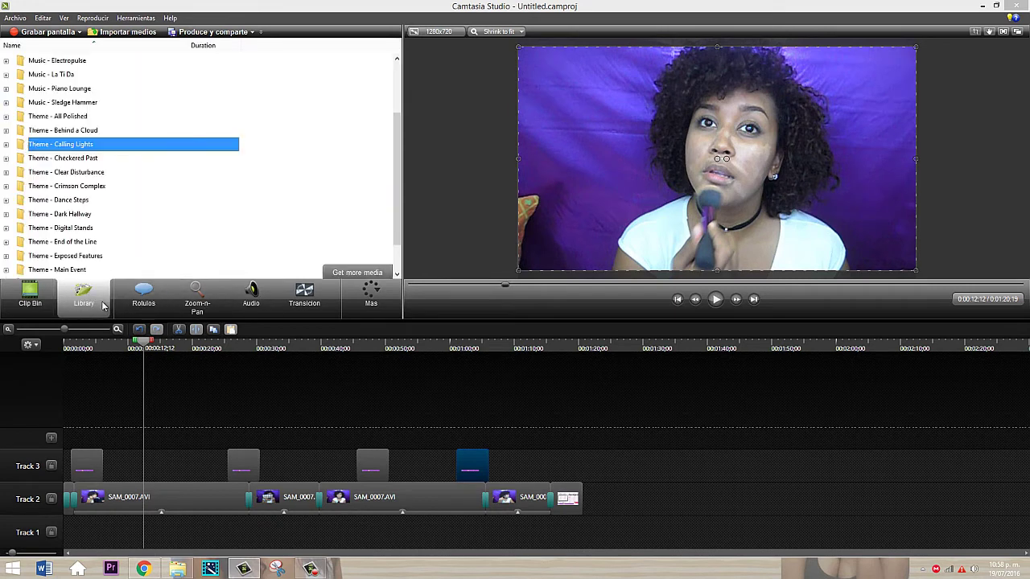
left_click(6, 144)
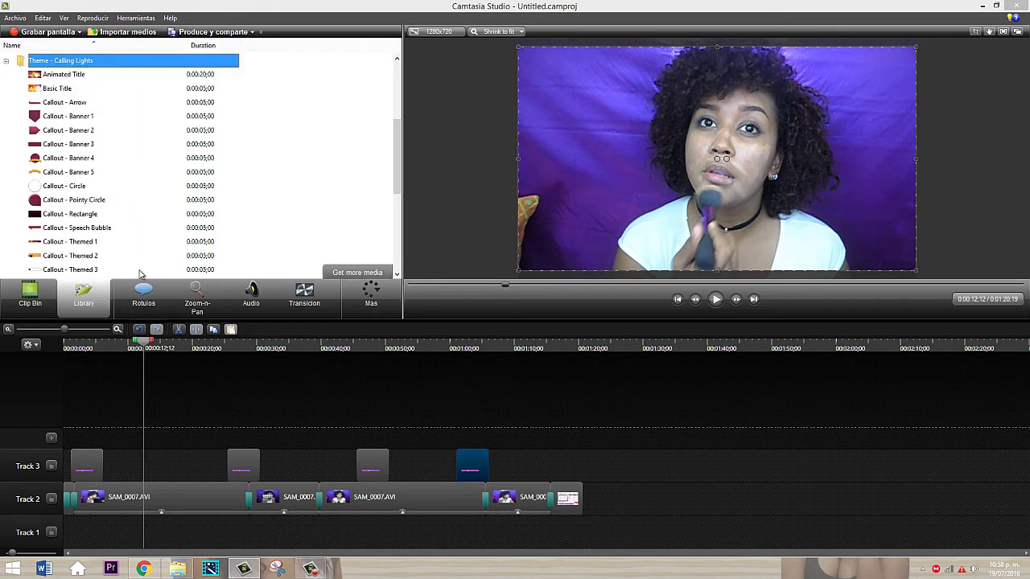
mouse_move(393, 183)
left_mouse_down()
mouse_move(397, 205)
mouse_move(397, 196)
left_mouse_up()
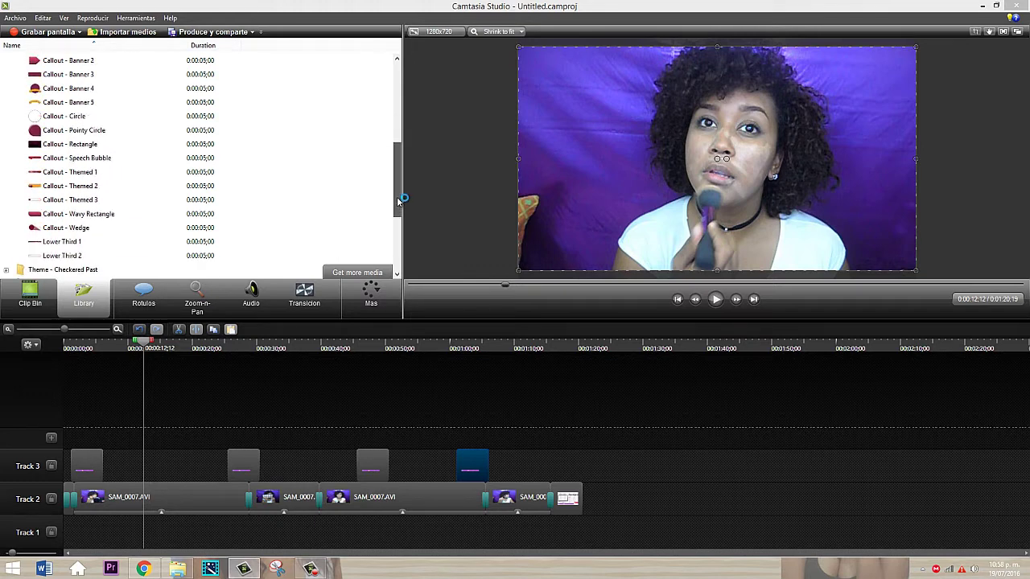
- Add the CallingLights badge image to Track 3 at about 1:09, shrink it and position it in the video frame's upper-left corner
left_click(30, 295)
mouse_move(86, 93)
left_mouse_down()
mouse_move(435, 326)
mouse_move(498, 452)
mouse_move(443, 481)
mouse_move(542, 471)
mouse_move(532, 472)
left_mouse_up()
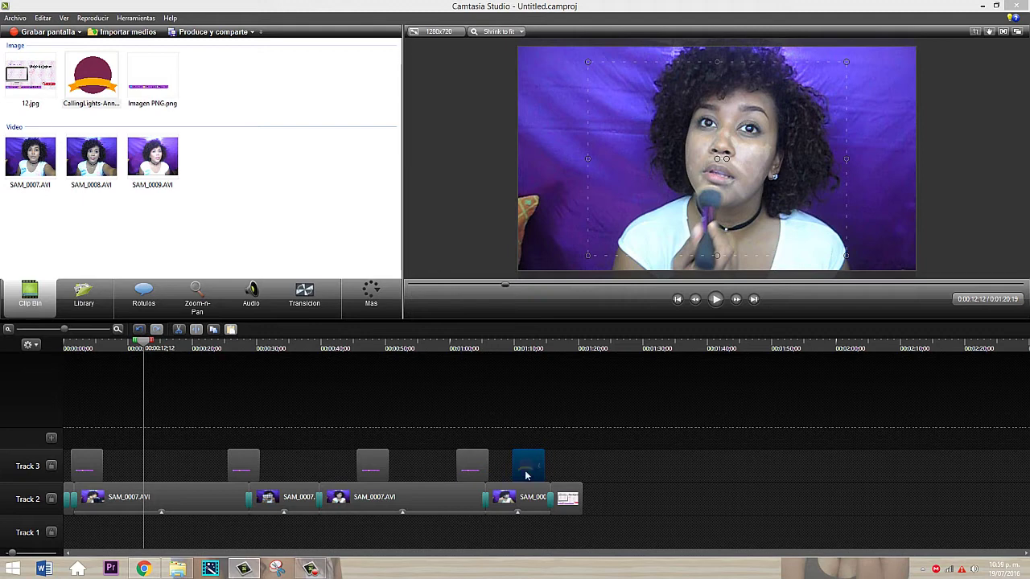
double_click(527, 474)
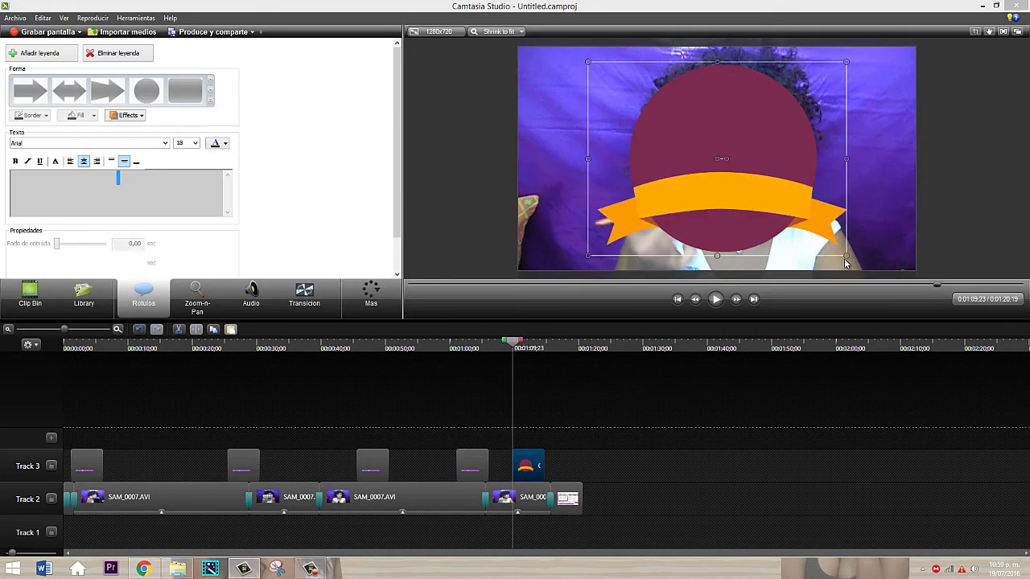
left_click_drag(782, 239, 552, 113)
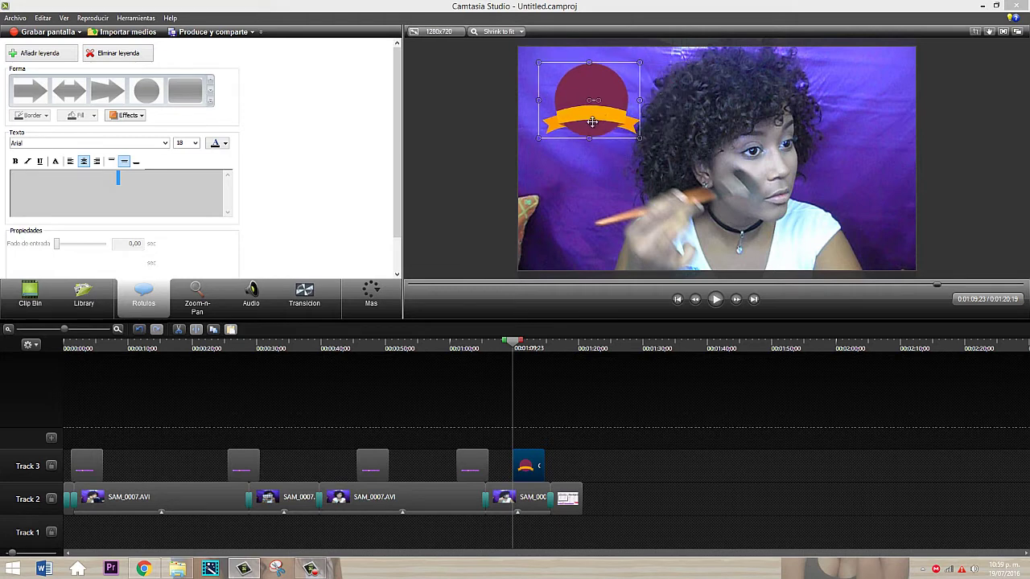
- Add the text "suscribete" to the badge callout and set its font to Forte
left_click(123, 182)
type("suscribete")
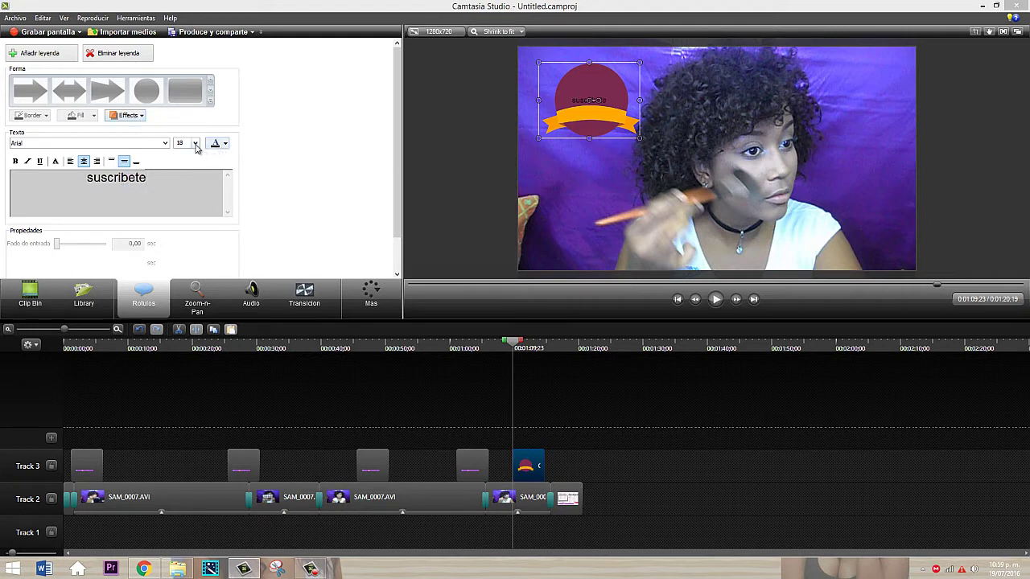
left_click_drag(151, 179, 57, 192)
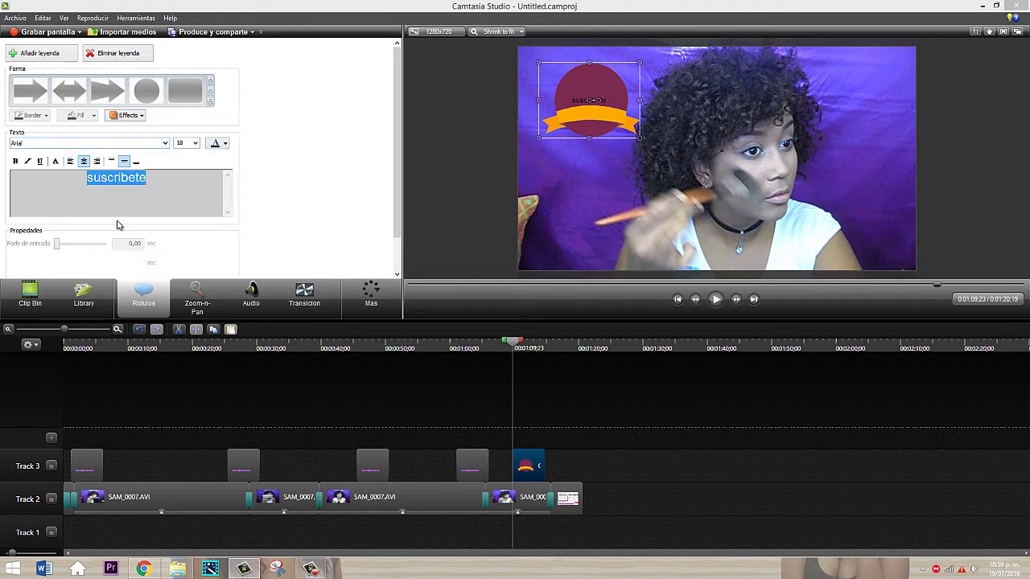
left_click(165, 143)
scroll(153, 185, "up", 1)
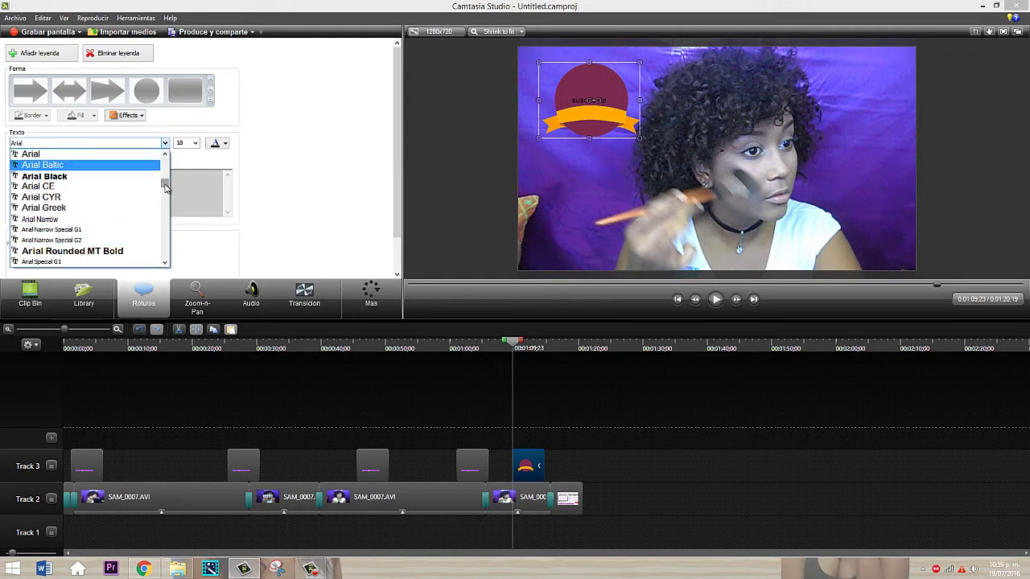
left_click_drag(165, 188, 165, 204)
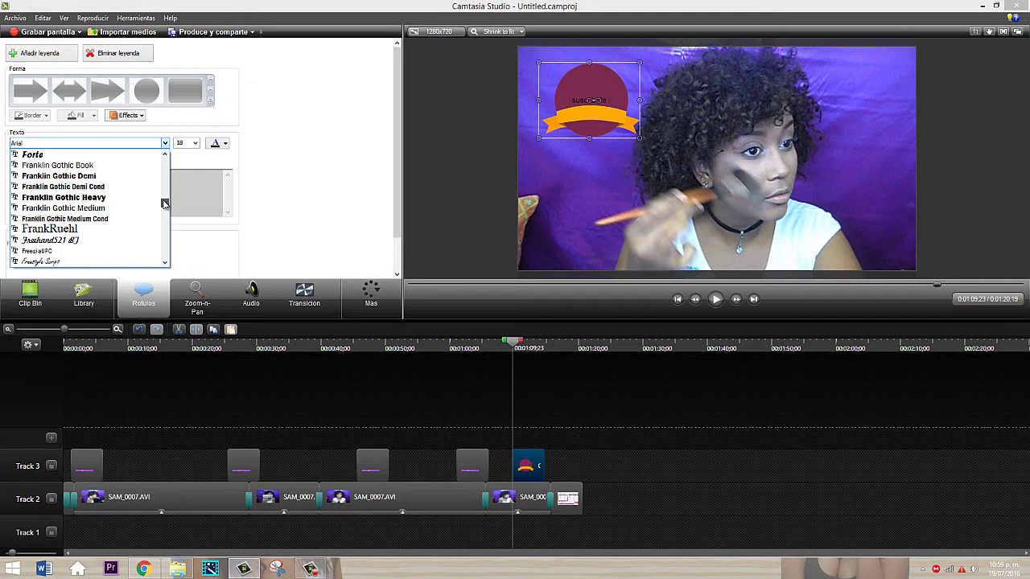
left_click(48, 155)
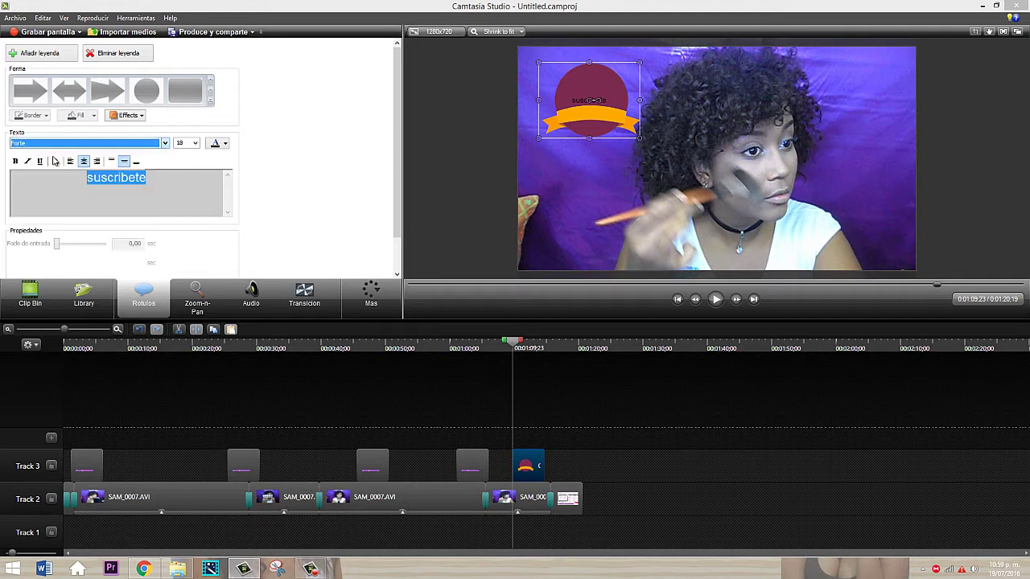
- Try larger sizes for the badge text and settle on size 36
left_click(194, 143)
left_click(184, 225)
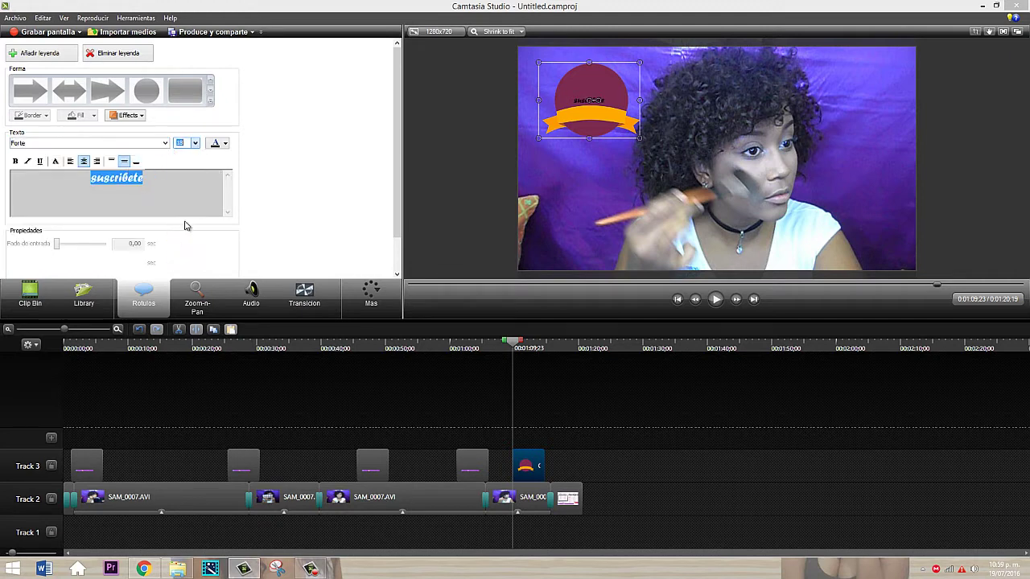
left_click(195, 144)
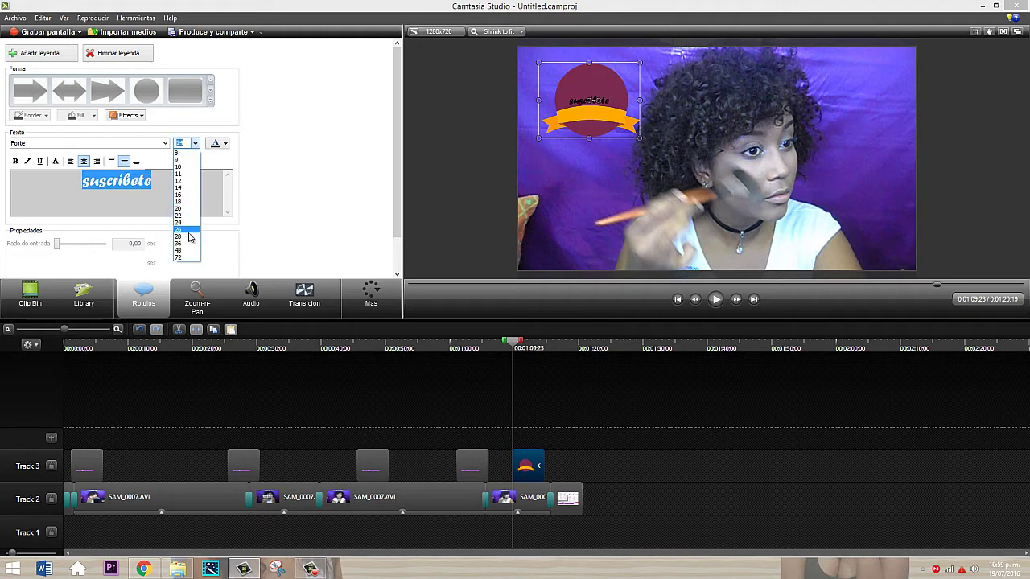
left_click(187, 248)
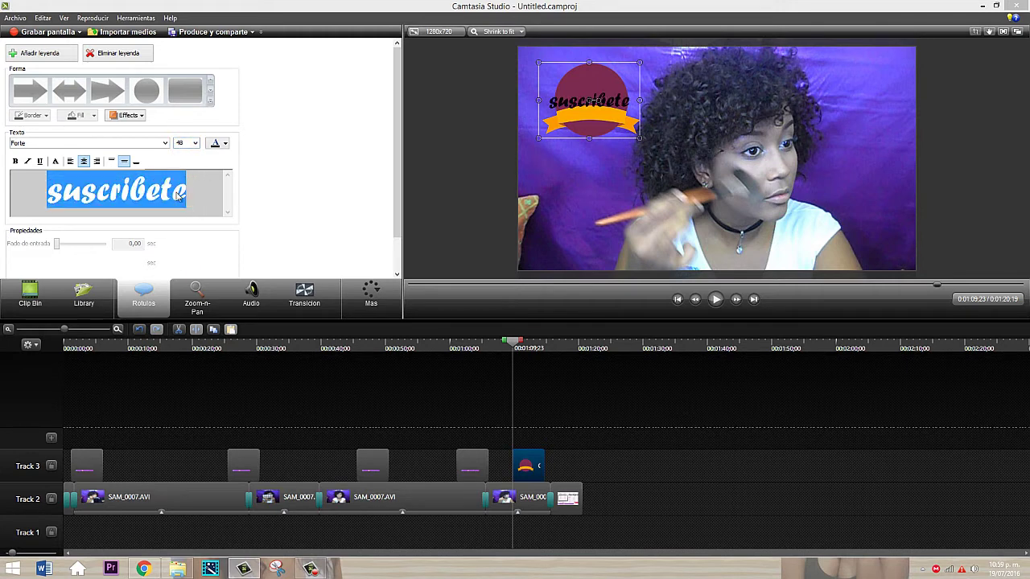
left_click(195, 143)
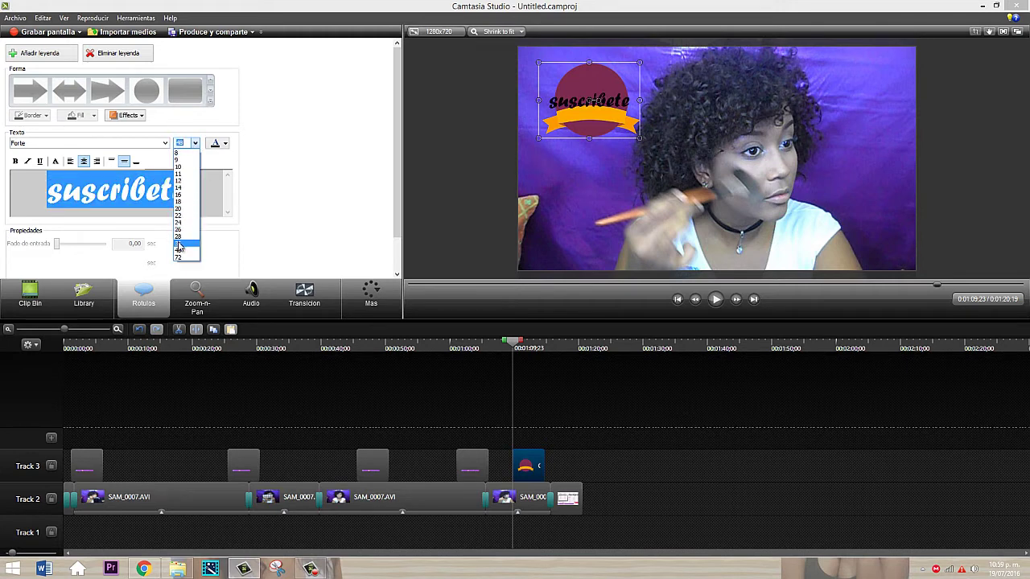
left_click(183, 245)
- Move the badge slightly closer to the video frame's upper-left corner and color its text near-white
left_click_drag(588, 103, 583, 100)
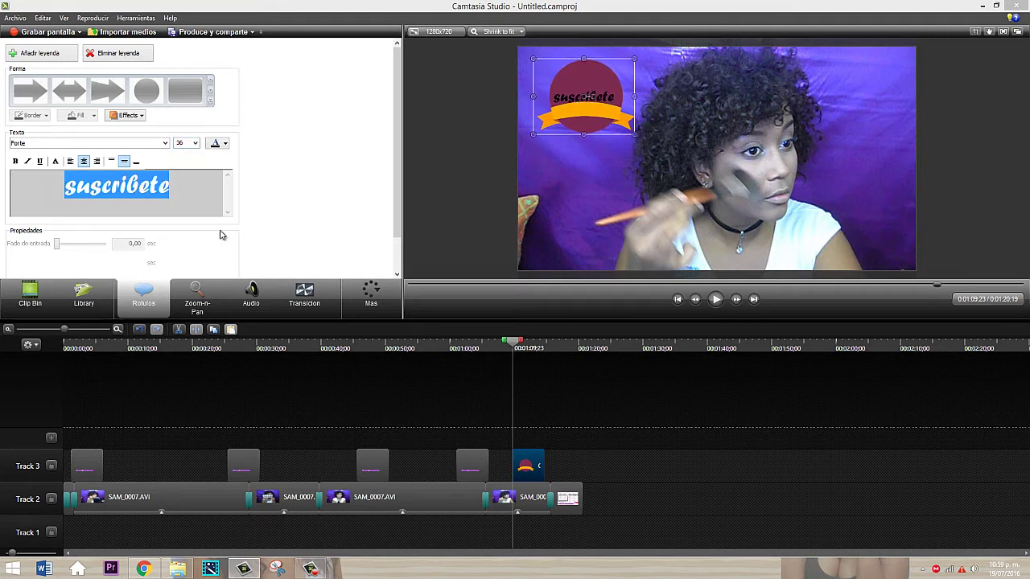
left_click(226, 145)
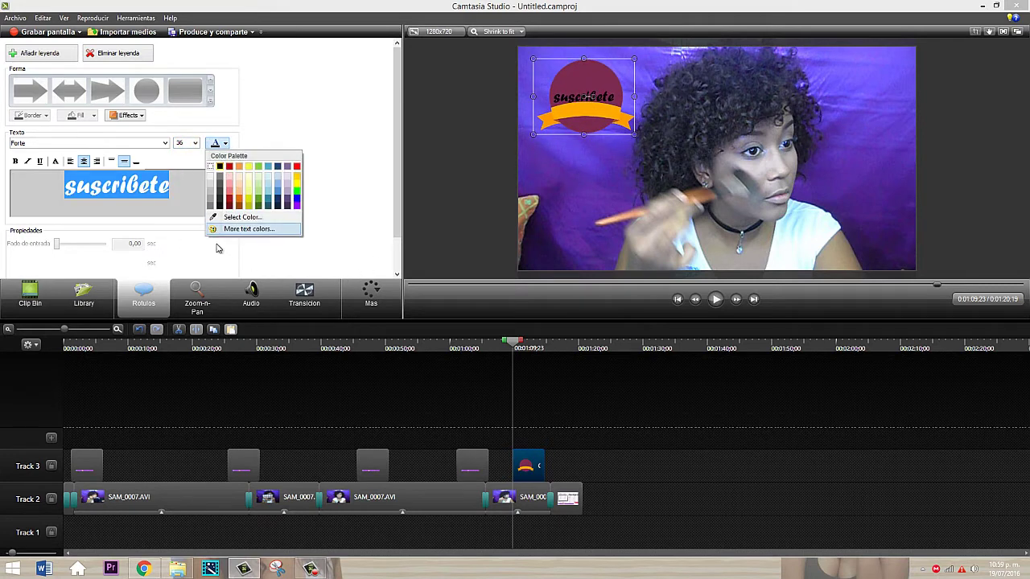
left_click(215, 182)
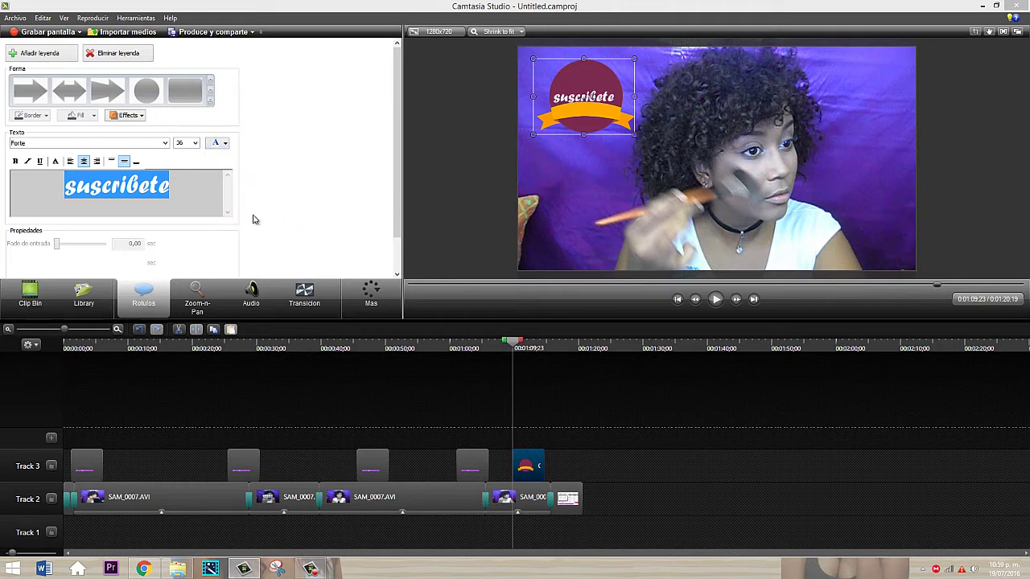
- Try right alignment, bottom alignment and a leading blank line for the badge text
left_click(97, 161)
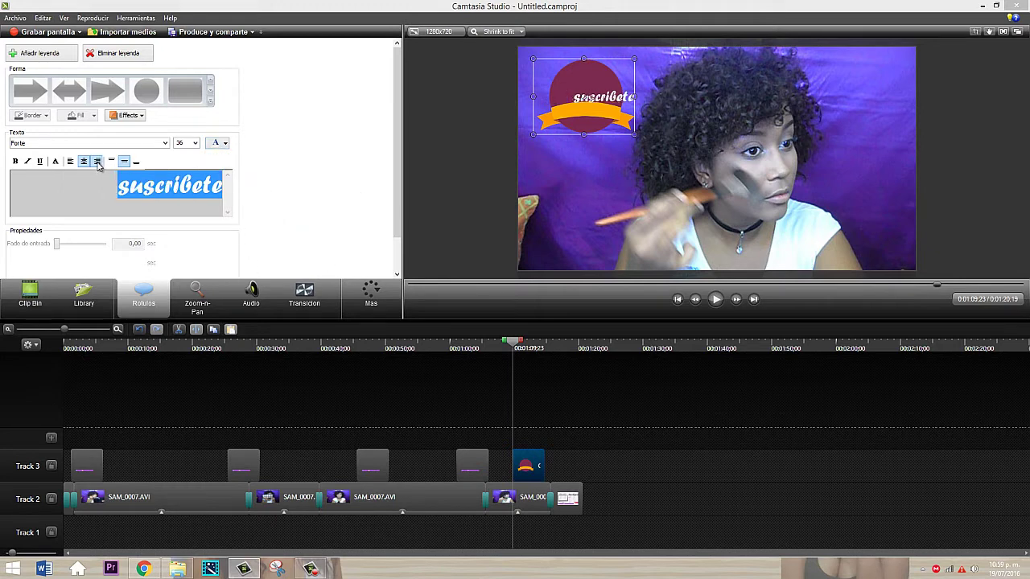
left_click(84, 161)
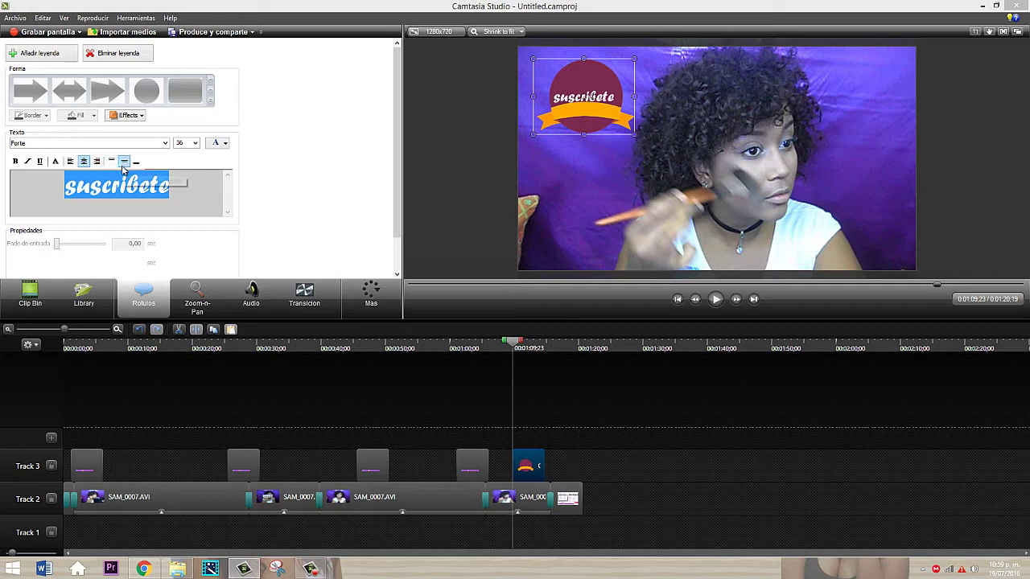
left_click(136, 162)
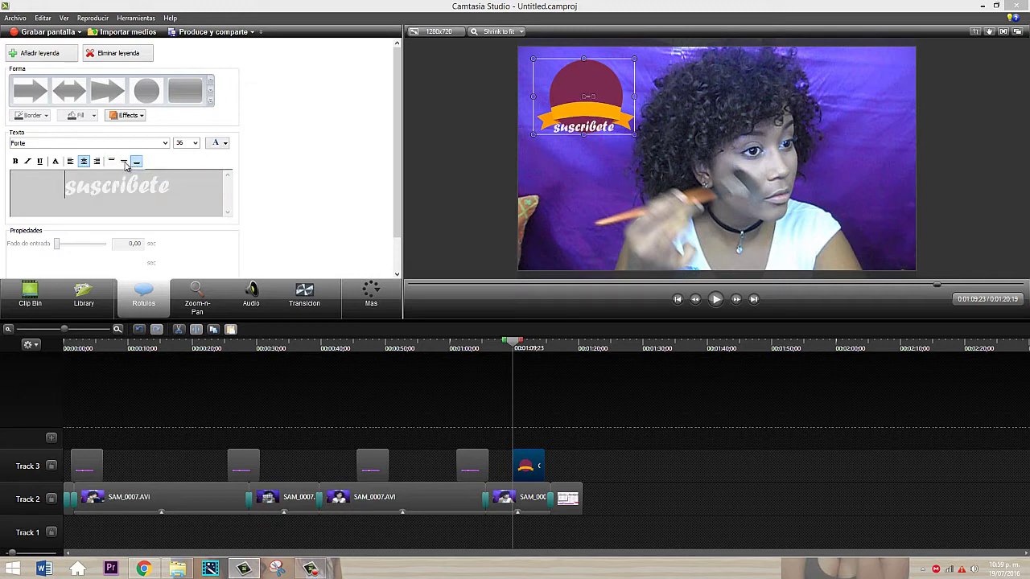
left_click(124, 162)
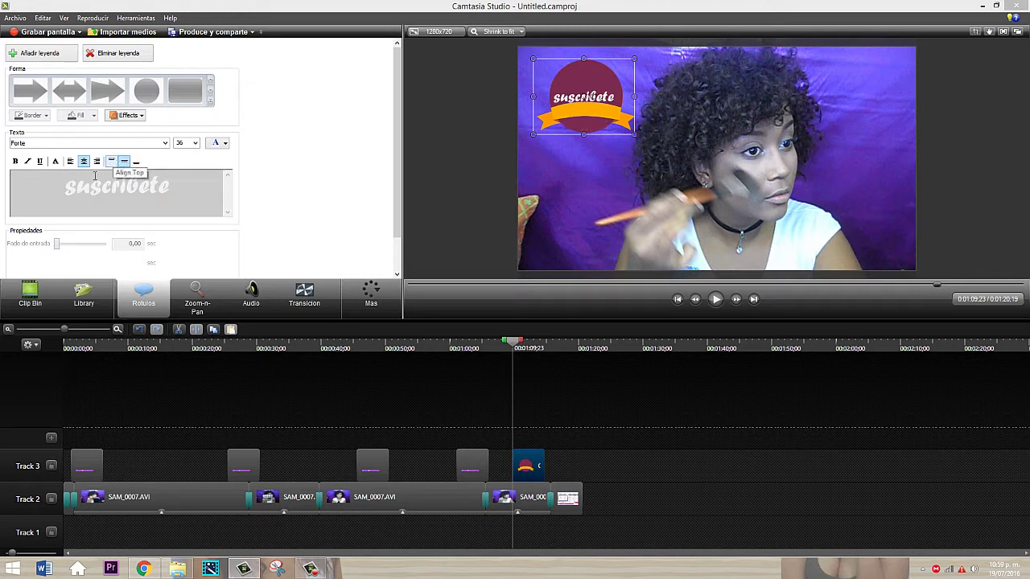
key("Return")
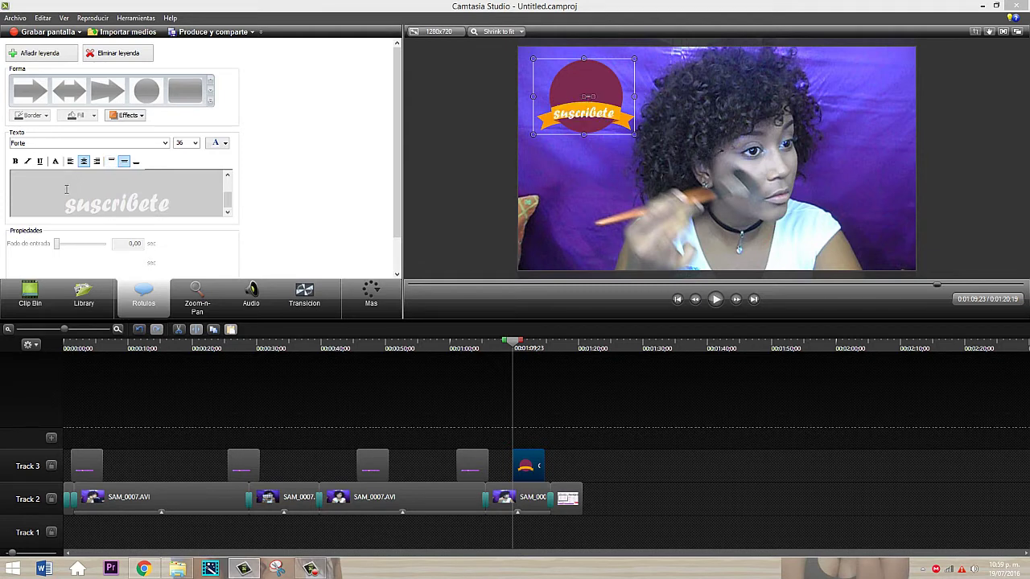
key("BackSpace")
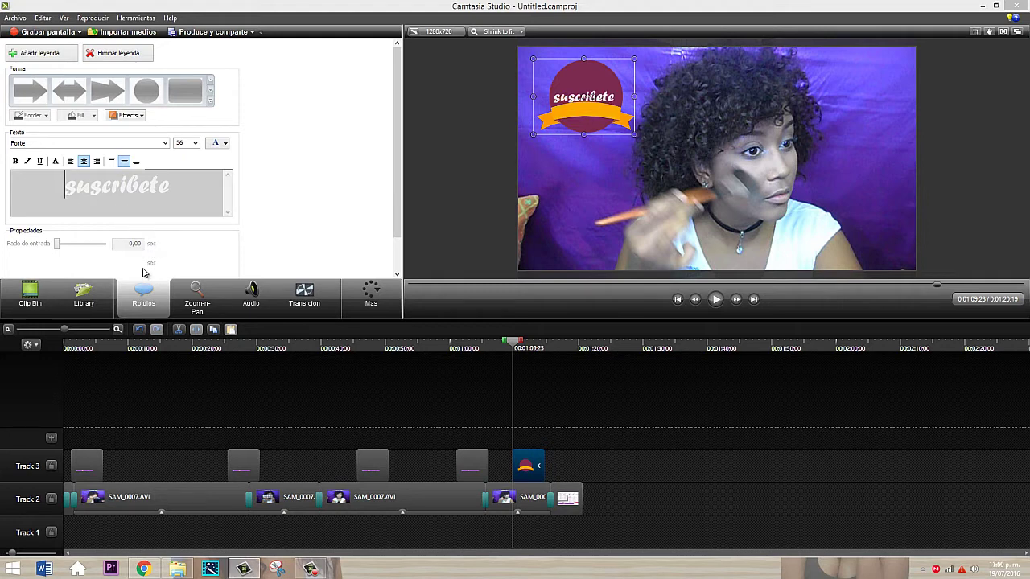
- Make the badge text "suscribete" bold, deselect the badge and briefly play it back
left_click(17, 161)
left_click_drag(169, 186, 63, 187)
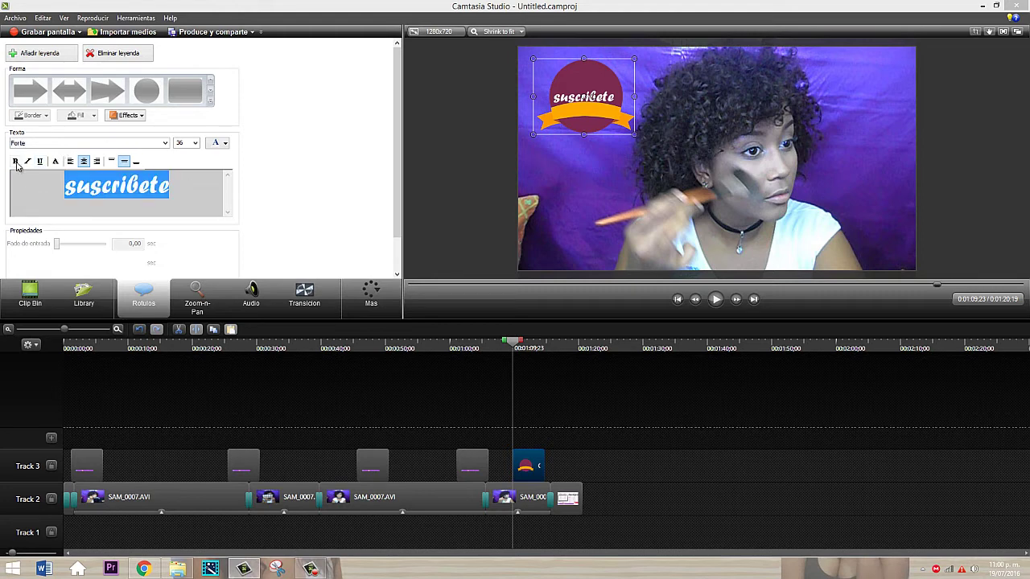
left_click(224, 143)
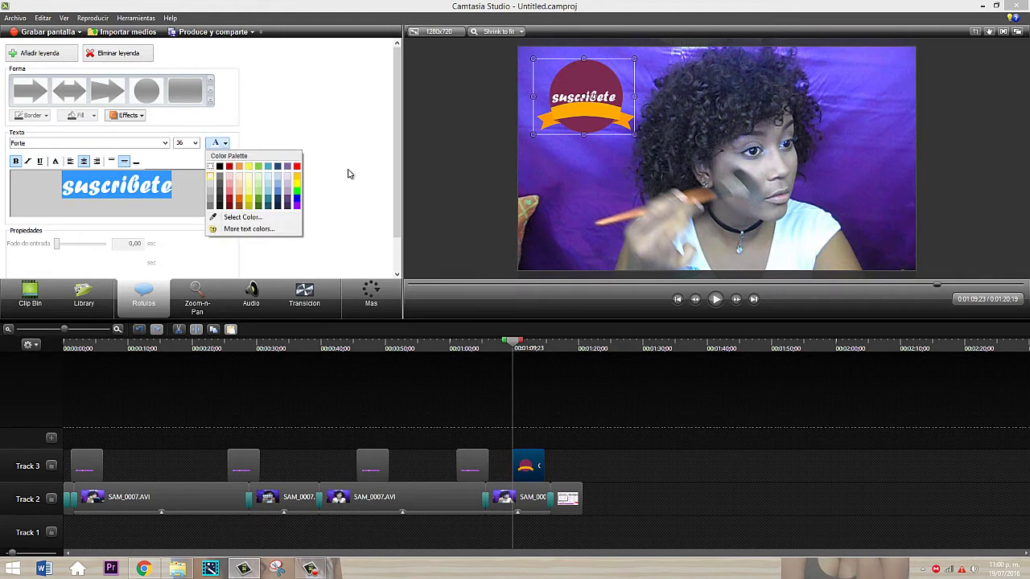
left_click(337, 212)
left_click(614, 509)
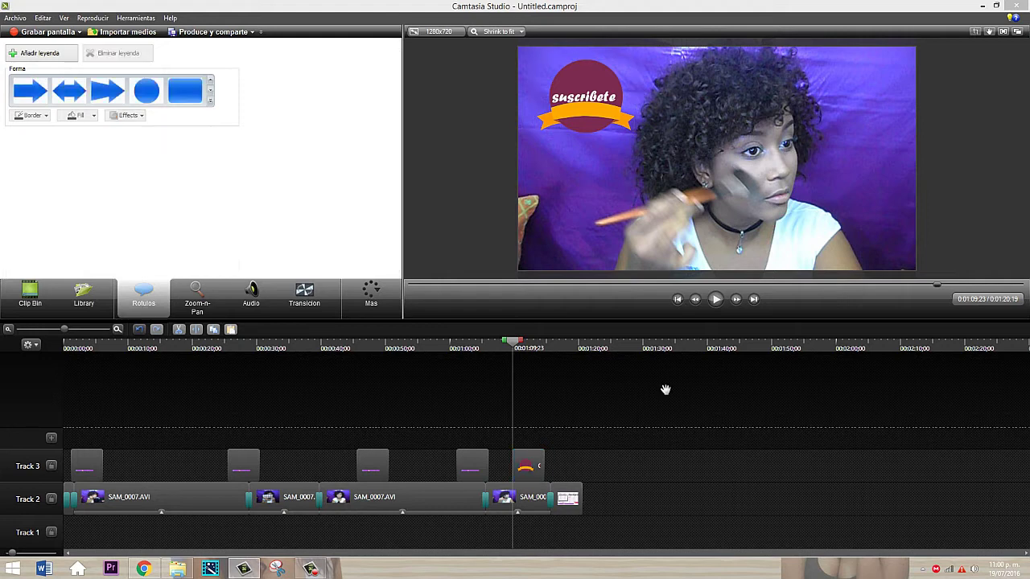
key("space")
key("space")
- Add Wheel transitions to the start and end of the first social media banner on Track 3
left_click(538, 473)
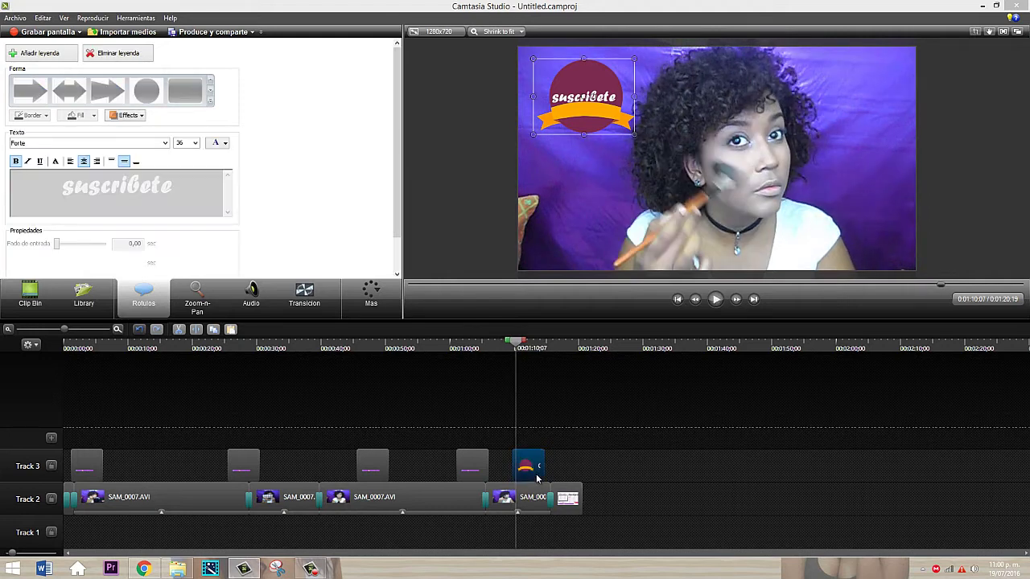
left_click(305, 296)
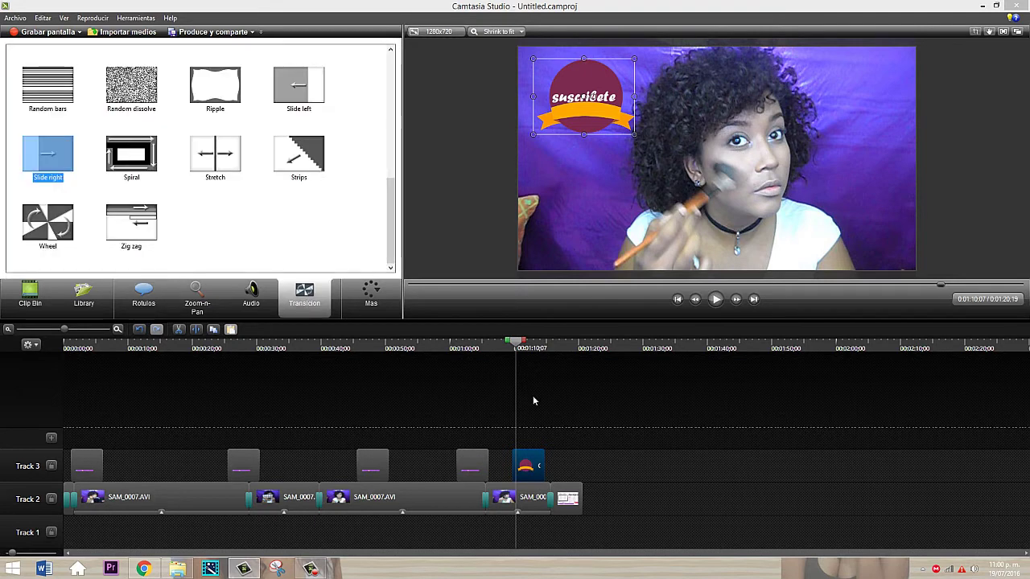
left_click(94, 477)
double_click(92, 476)
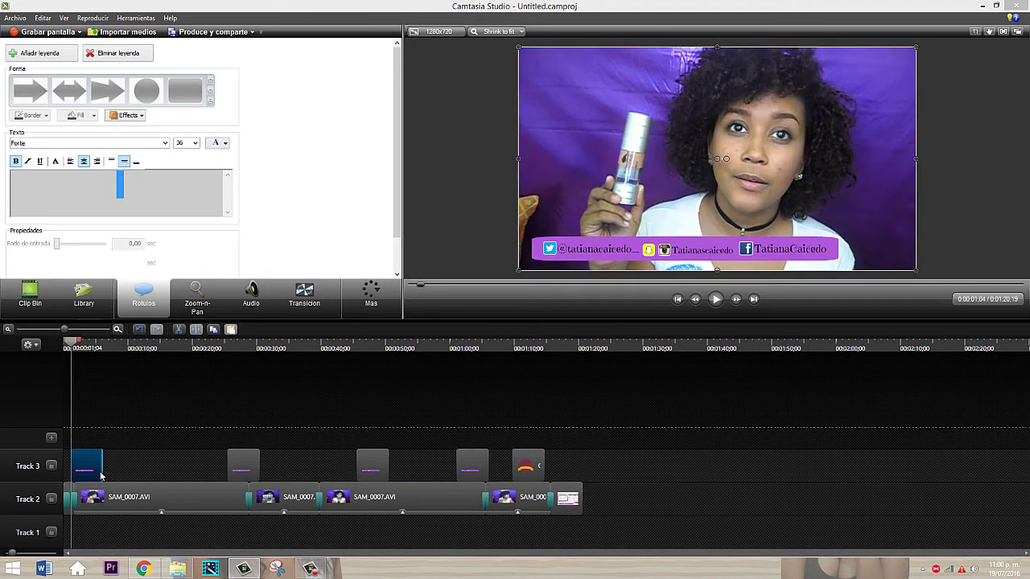
left_click(304, 310)
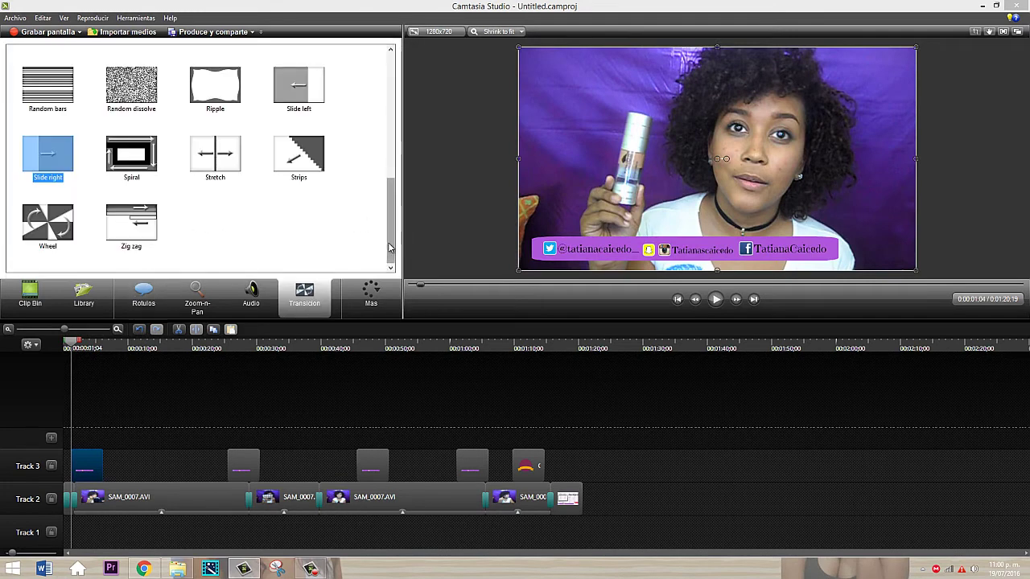
left_click(48, 230)
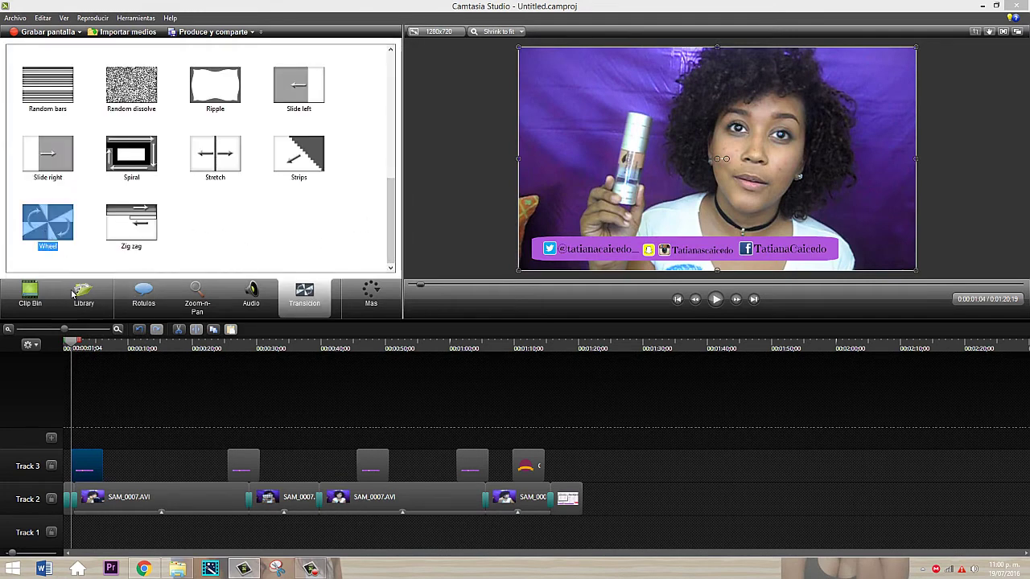
left_click_drag(71, 258, 78, 466)
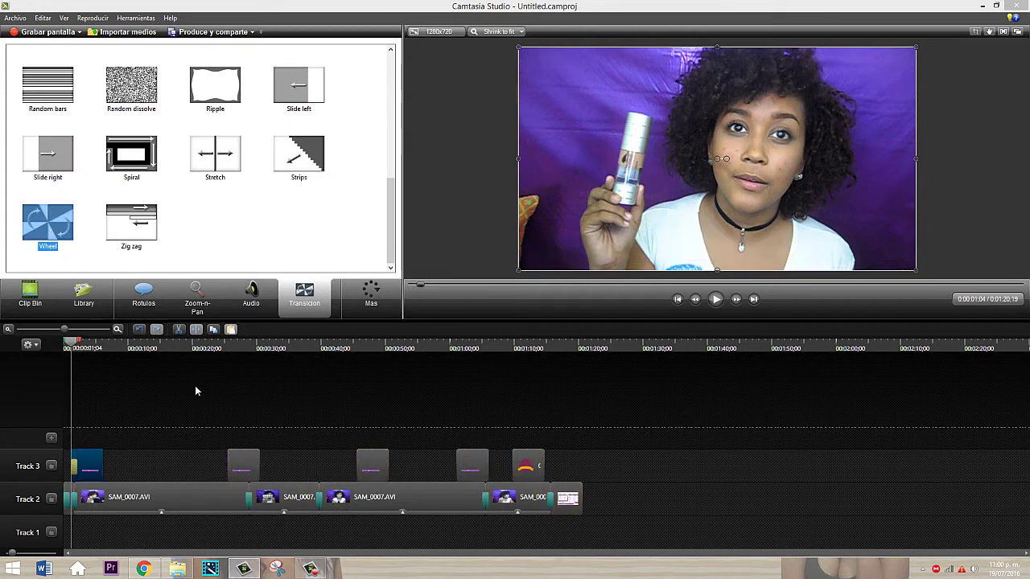
left_click_drag(66, 241, 118, 298)
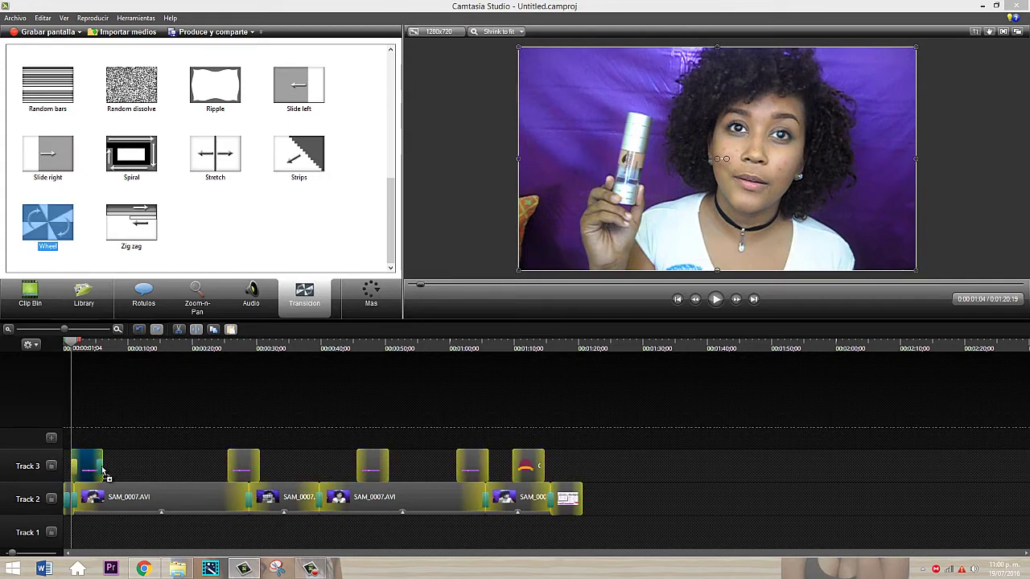
- Add Wheel transitions to both ends of the second and third social media banners on Track 3
left_click_drag(92, 379, 233, 473)
left_click_drag(63, 233, 273, 468)
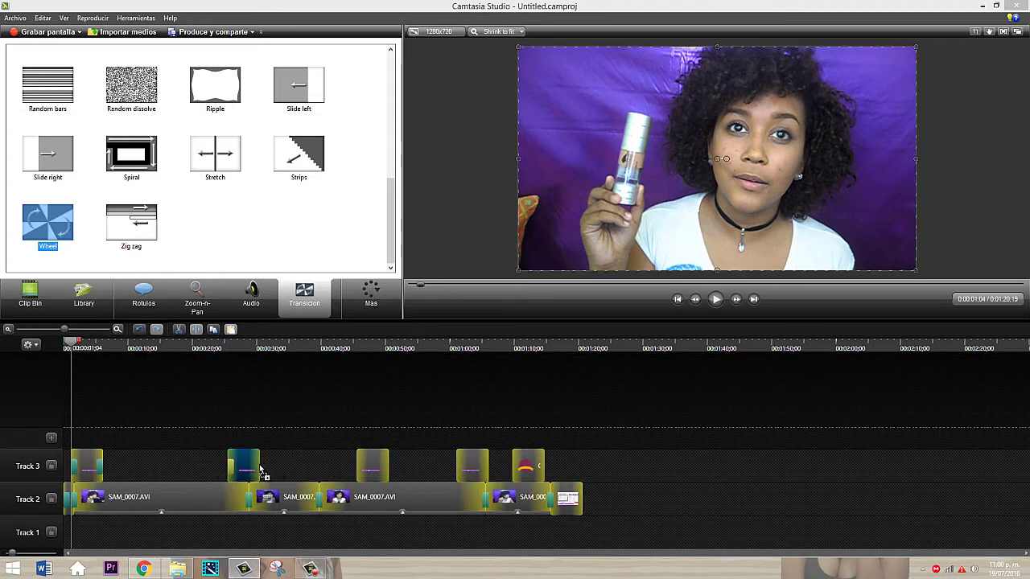
left_click_drag(212, 439, 318, 386)
left_click_drag(262, 445, 373, 467)
left_click_drag(198, 286, 386, 470)
- Add Wheel transitions to both ends of the fourth banner and the badge on Track 3
left_click_drag(96, 238, 351, 439)
left_click_drag(62, 234, 456, 471)
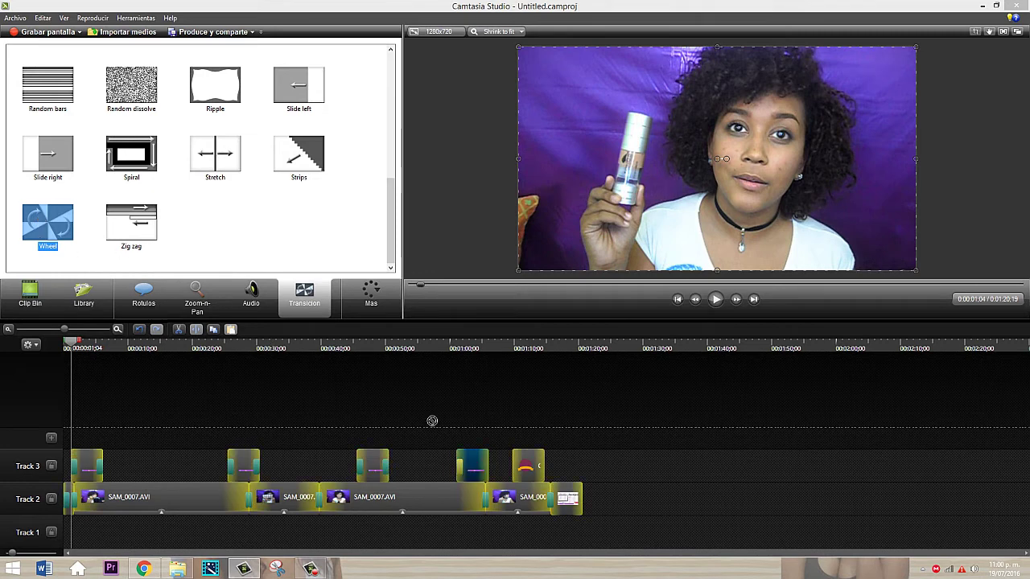
left_click_drag(486, 471, 500, 407)
left_click_drag(518, 467, 521, 469)
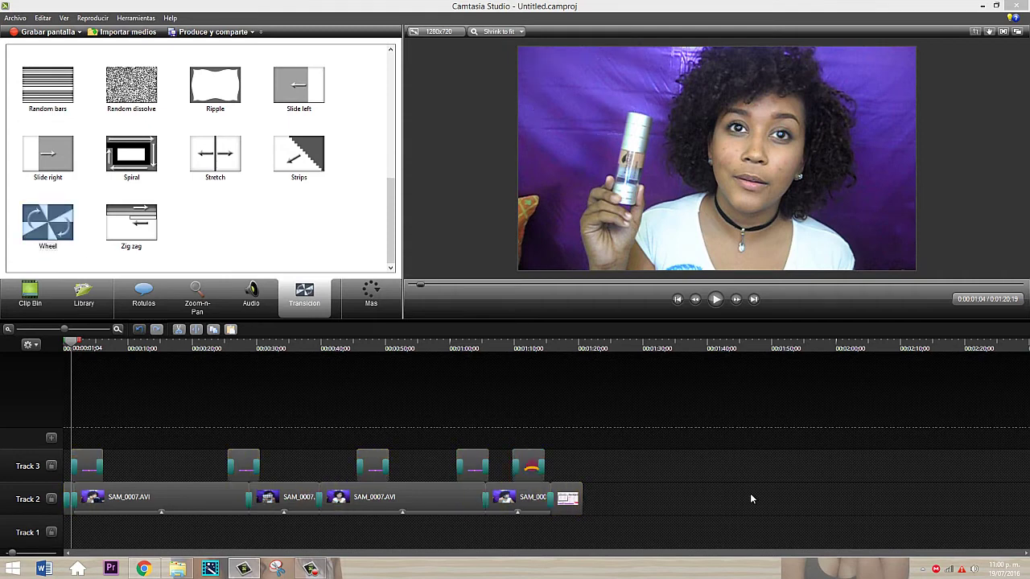
left_click_drag(88, 349, 26, 342)
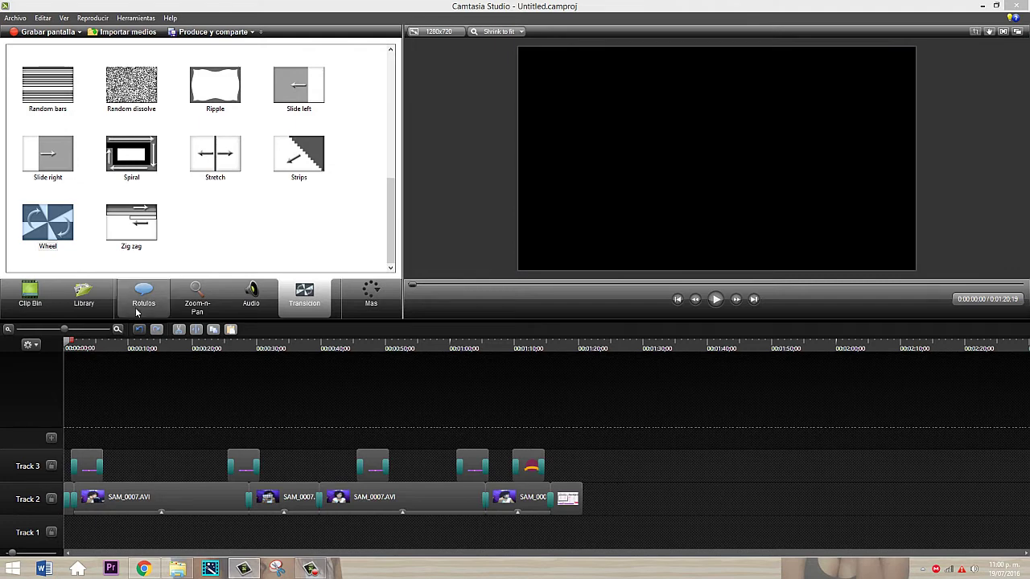
left_click(22, 306)
double_click(566, 497)
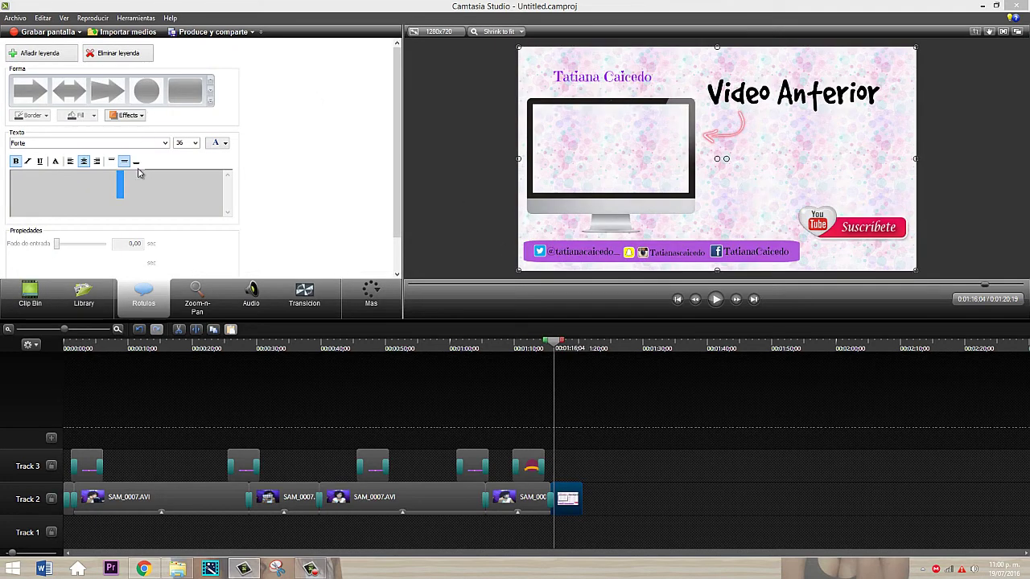
left_click(30, 296)
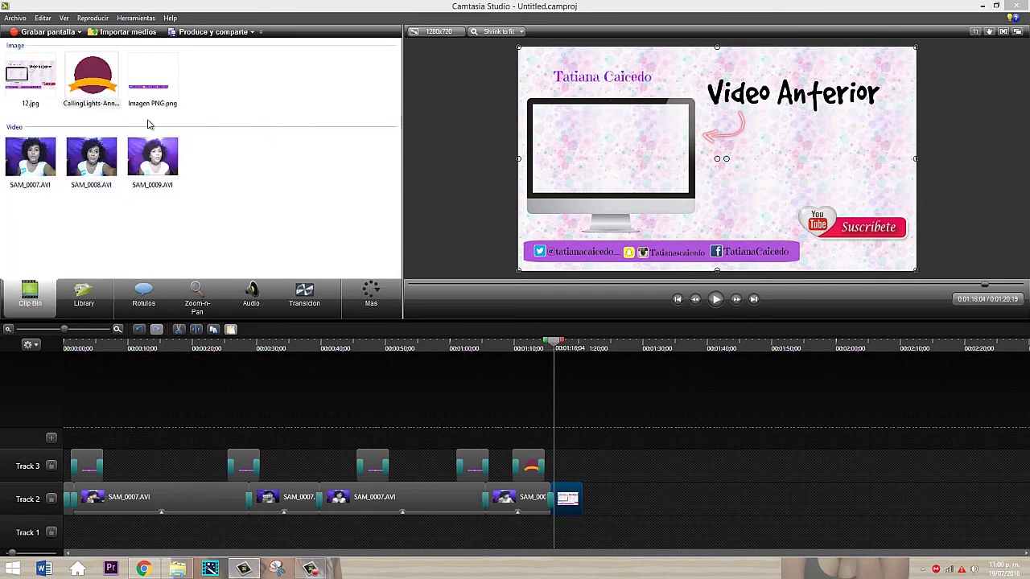
left_click(124, 32)
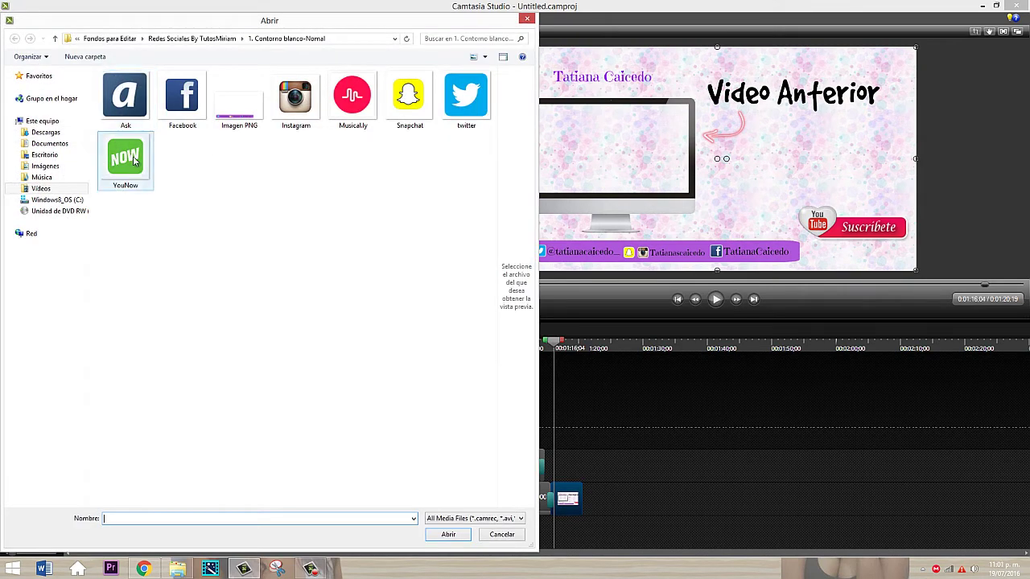
left_click(69, 192)
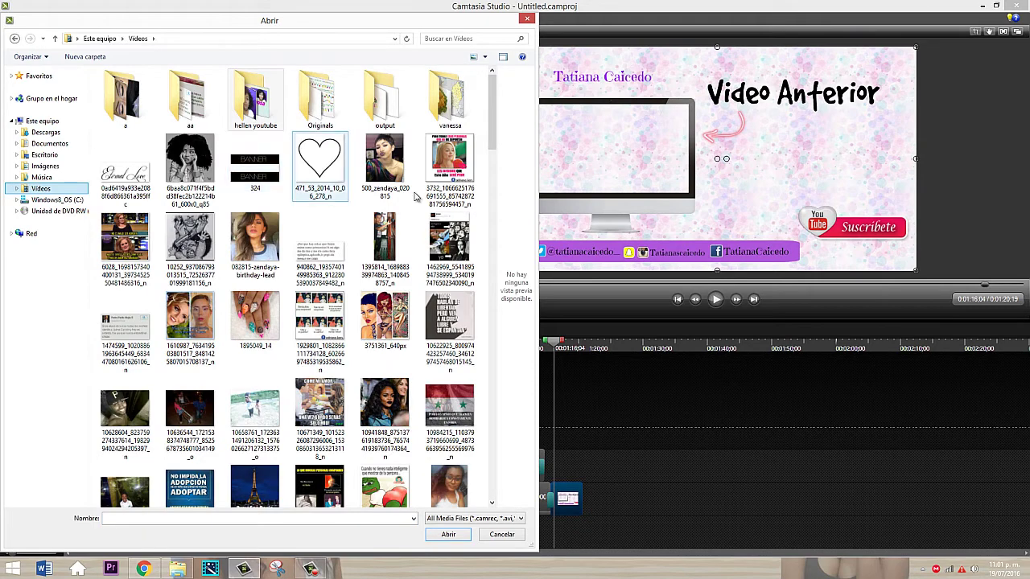
double_click(252, 106)
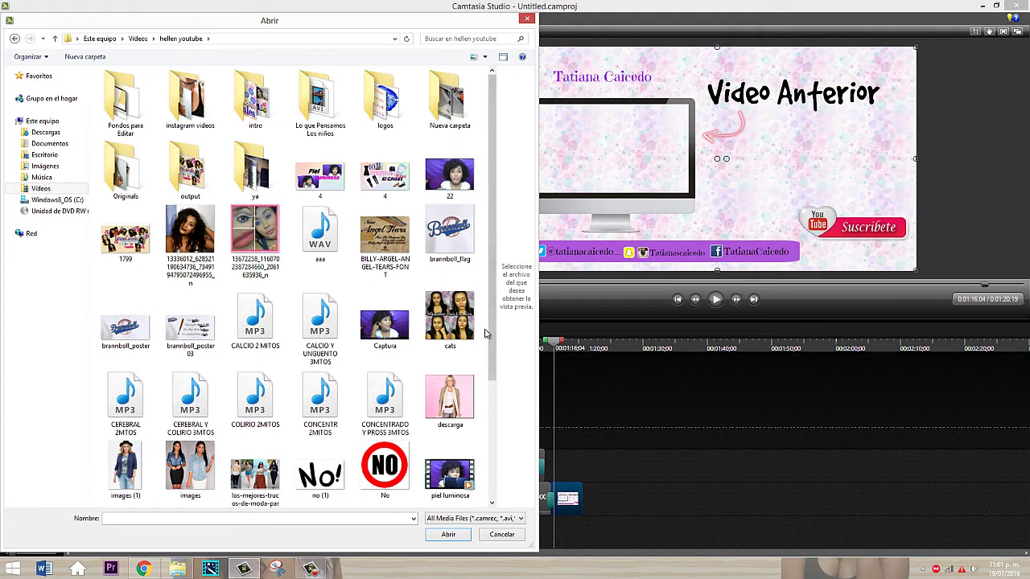
left_click(190, 234)
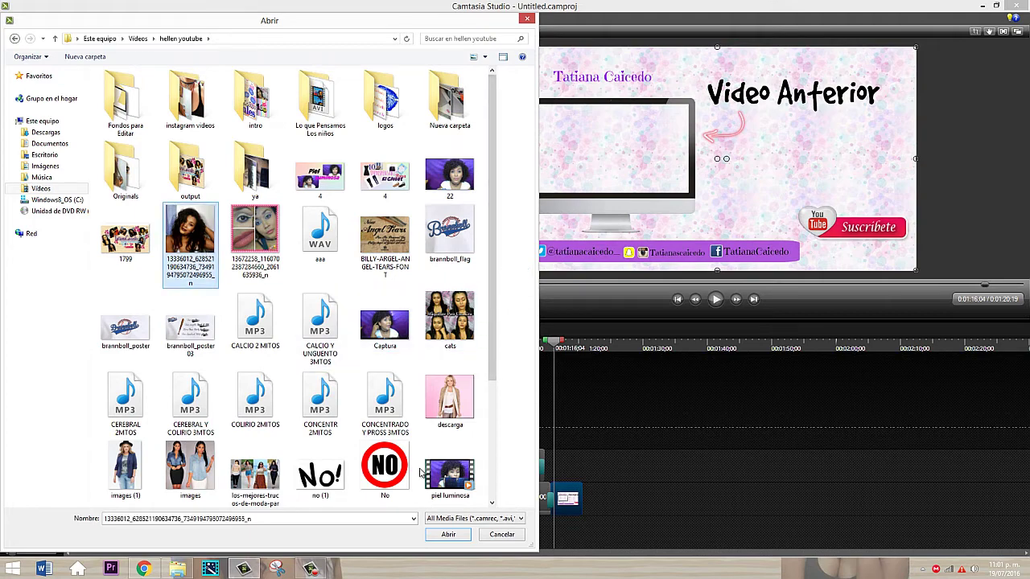
left_click(449, 535)
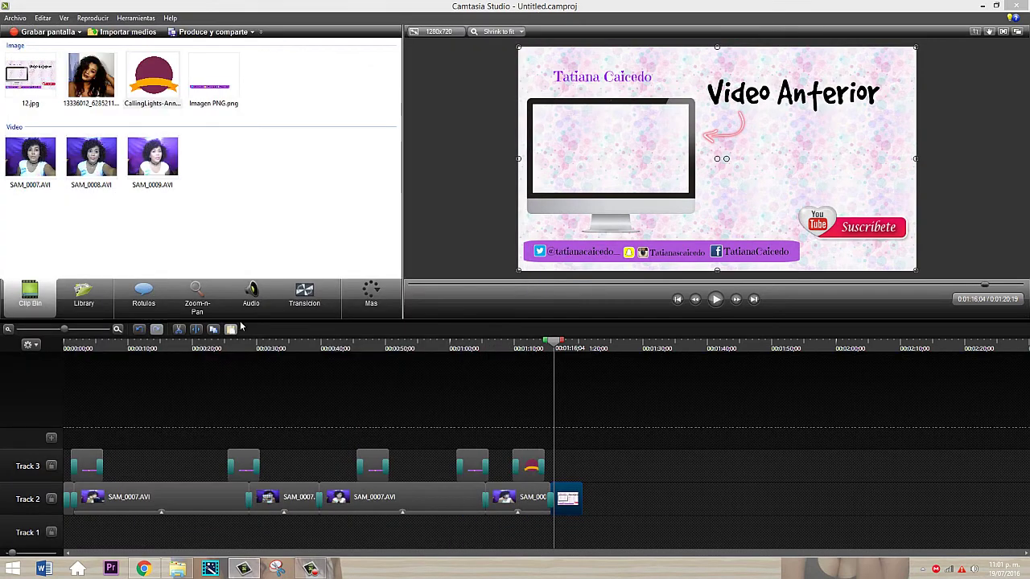
- Add SAM_0009.AVI to Track 3 above the end screen, split it at 0:01:20;19 and delete the remainder
left_click_drag(143, 164, 355, 231)
left_click_drag(599, 469, 621, 467)
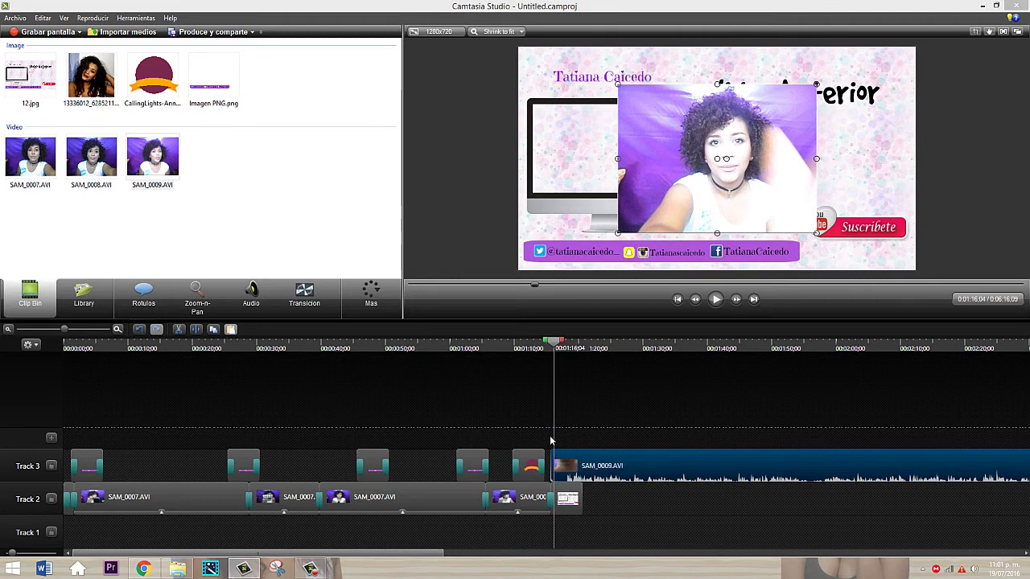
left_click(581, 352)
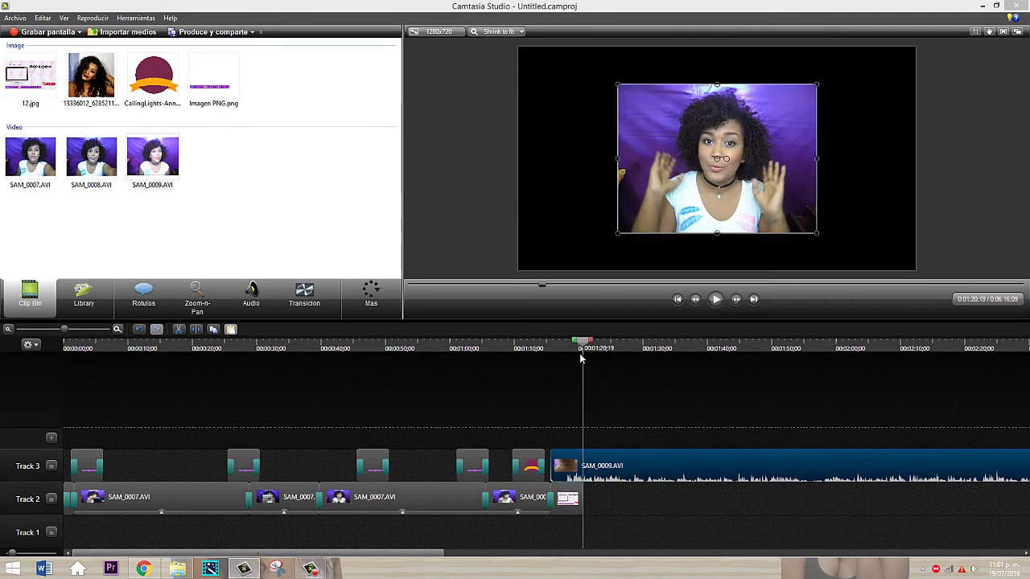
left_click(195, 329)
left_click(640, 465)
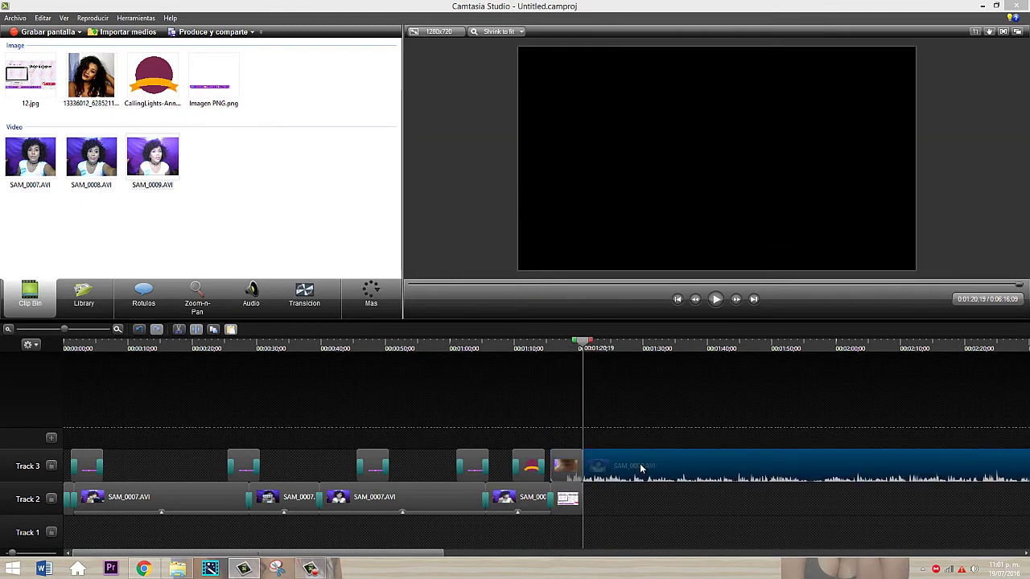
key("Delete")
- Shrink the SAM_0009.AVI clip on the canvas and move it over the end screen's monitor graphic
left_click(567, 468)
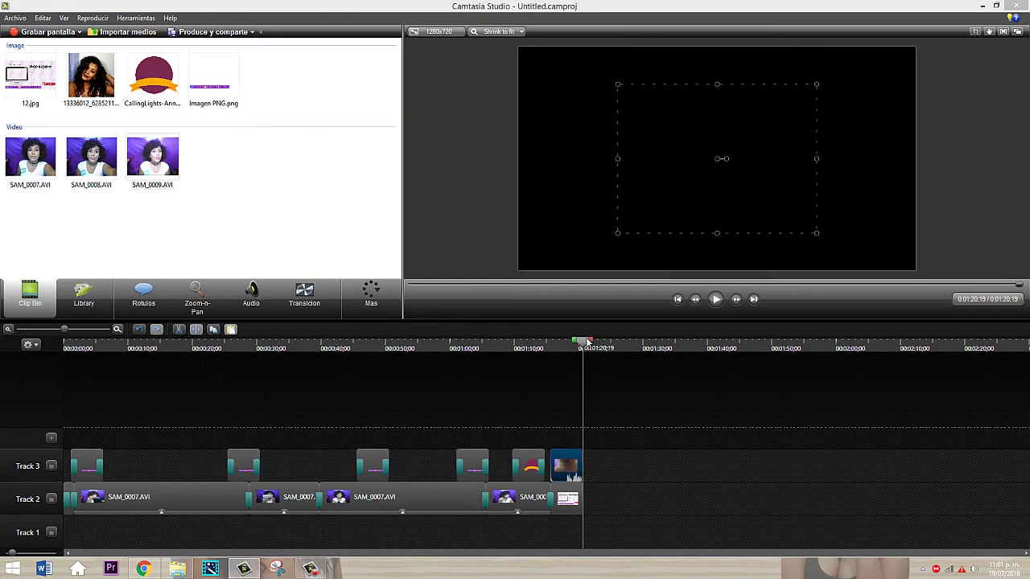
left_click_drag(588, 343, 572, 343)
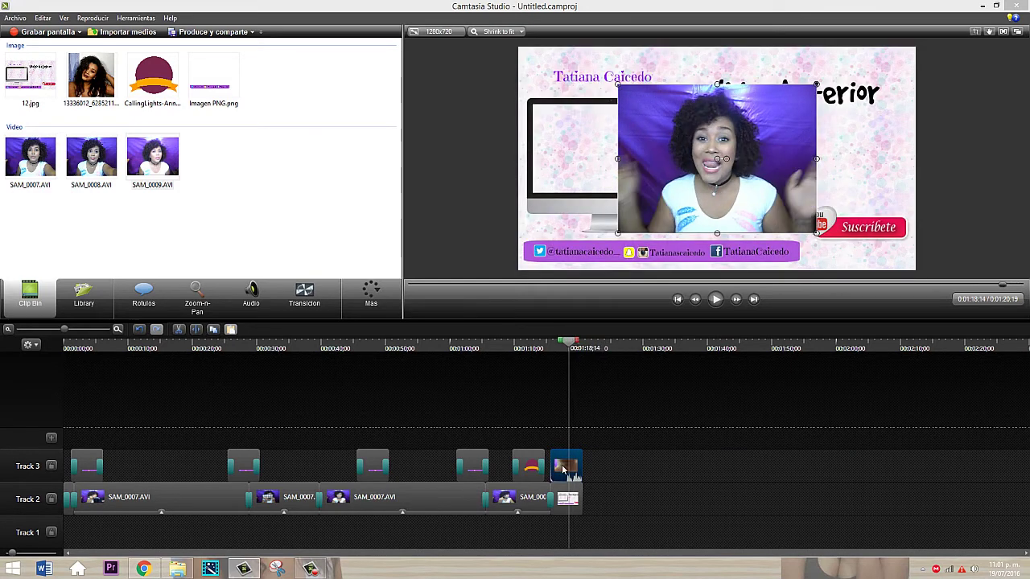
left_click(576, 509)
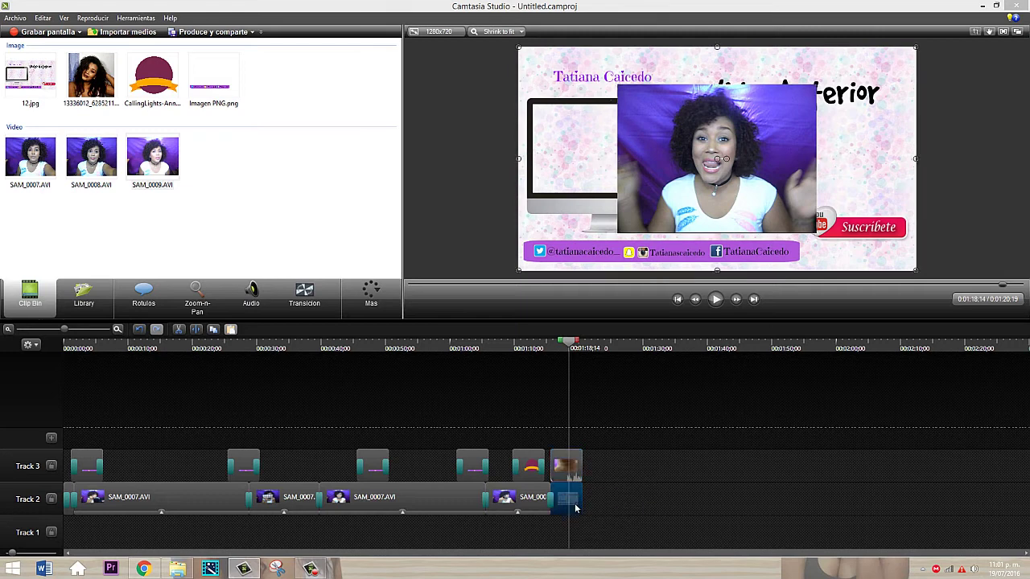
left_click(773, 144)
left_click_drag(735, 115, 736, 143)
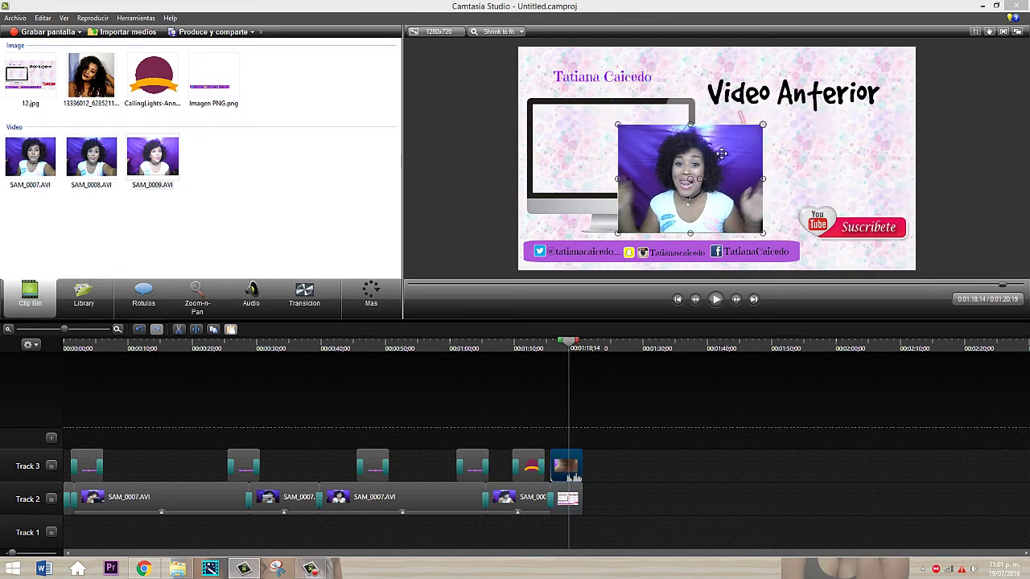
left_click_drag(686, 191, 620, 155)
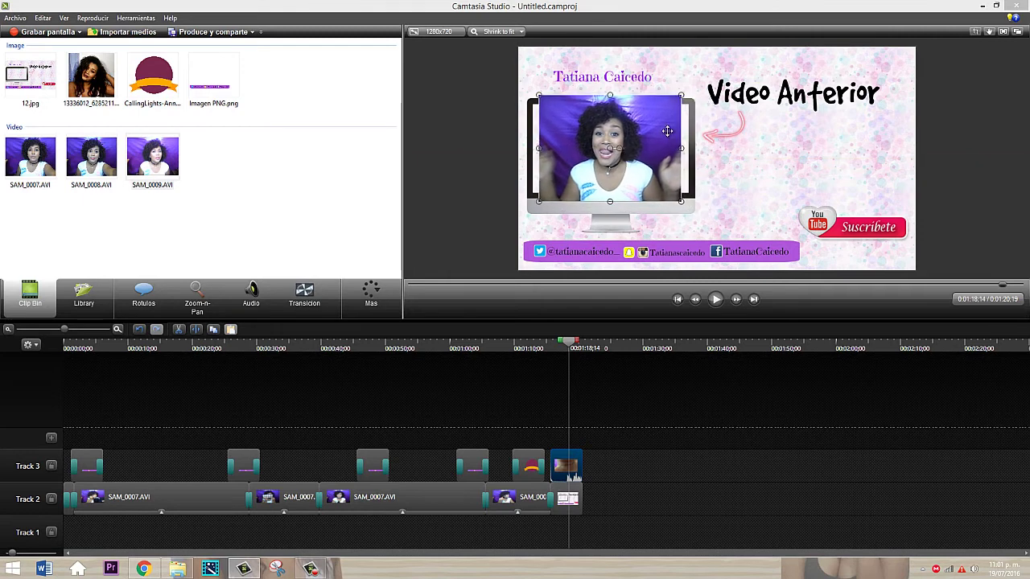
- Resize and reposition the SAM_0009.AVI clip so it fills the screen area of the monitor graphic, then deselect it
left_click_drag(683, 95, 715, 98)
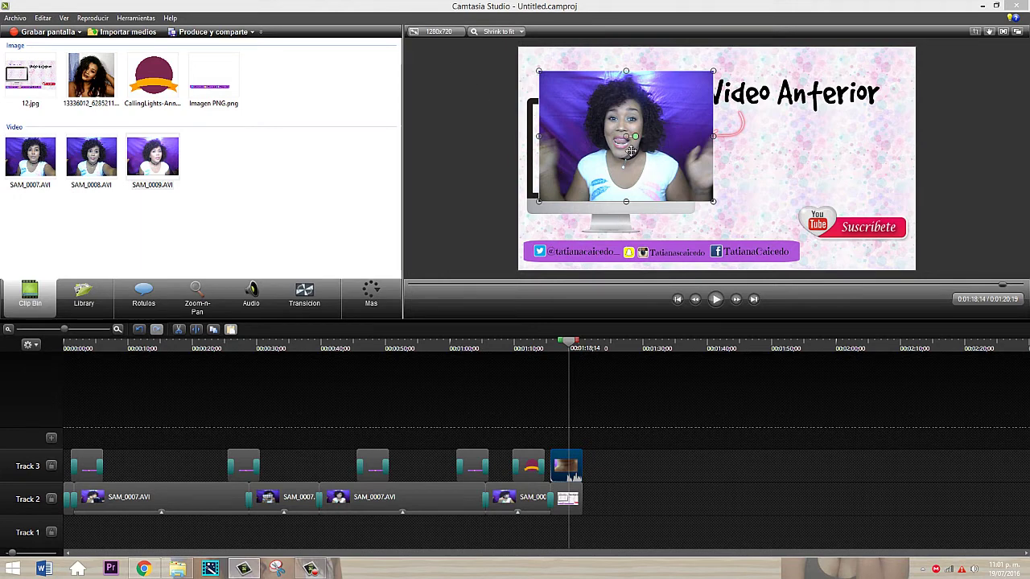
left_click_drag(626, 203, 626, 182)
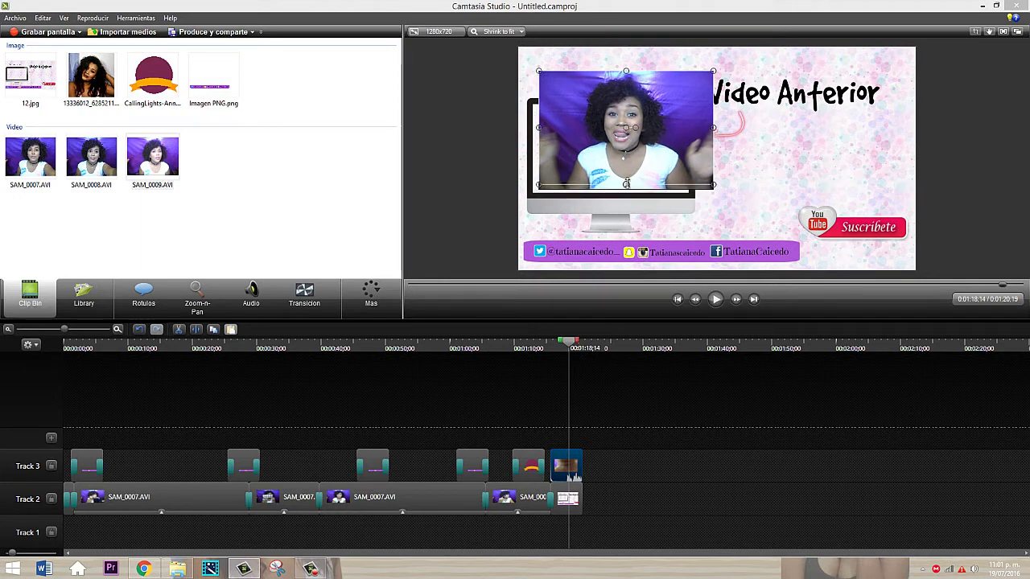
left_click_drag(663, 112, 652, 135)
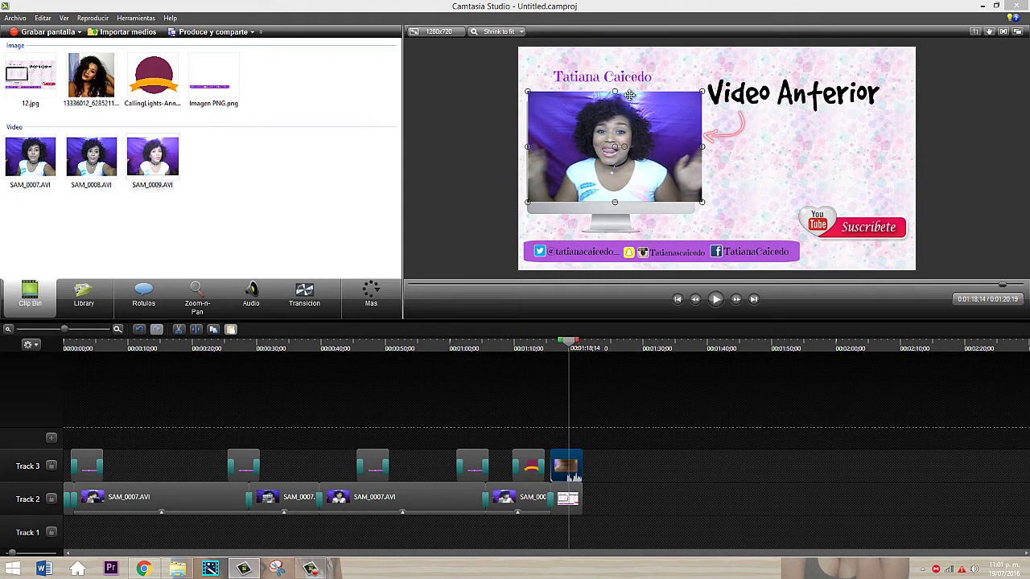
left_click_drag(615, 91, 616, 103)
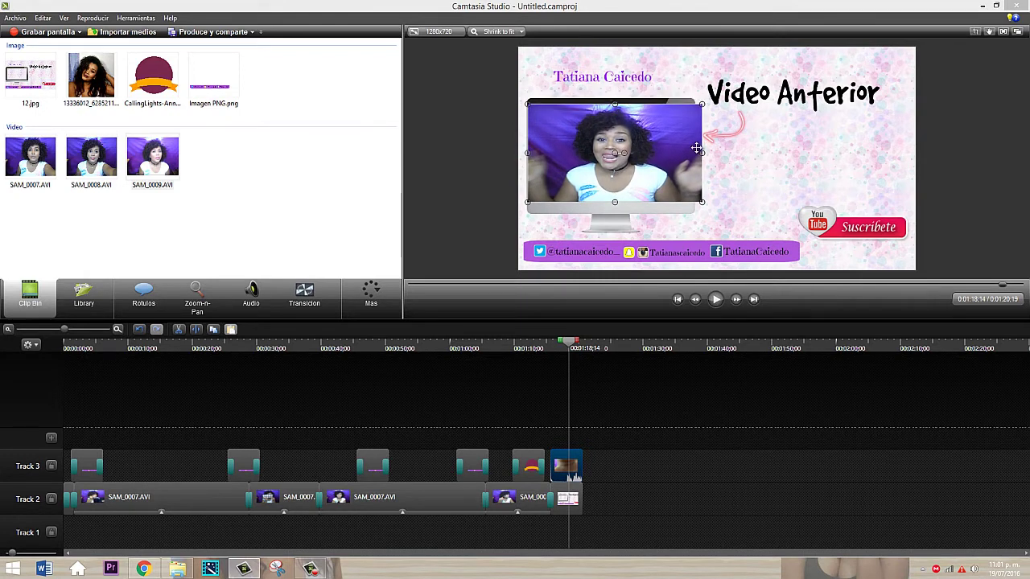
left_click_drag(698, 153, 691, 153)
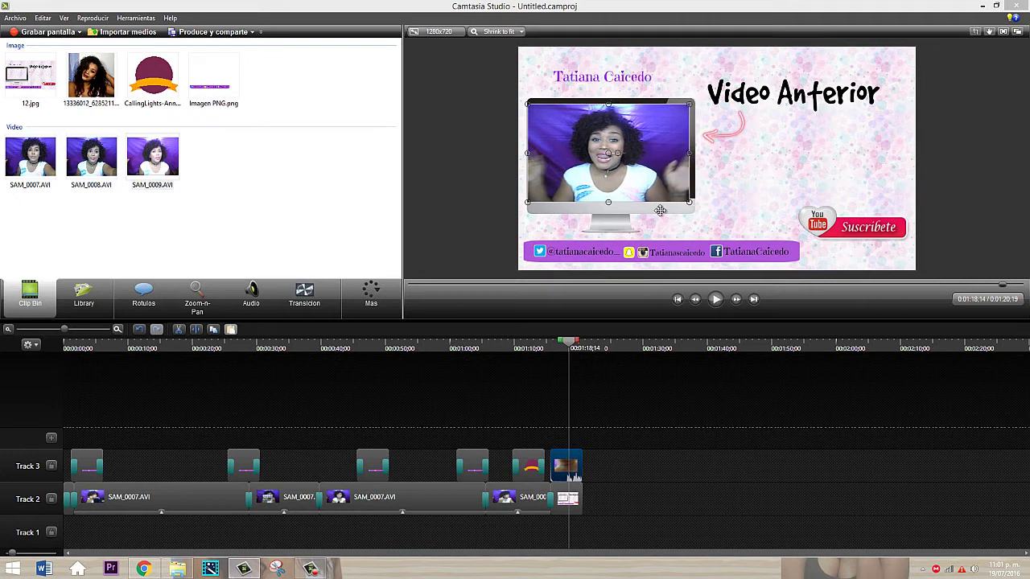
left_click_drag(609, 201, 605, 194)
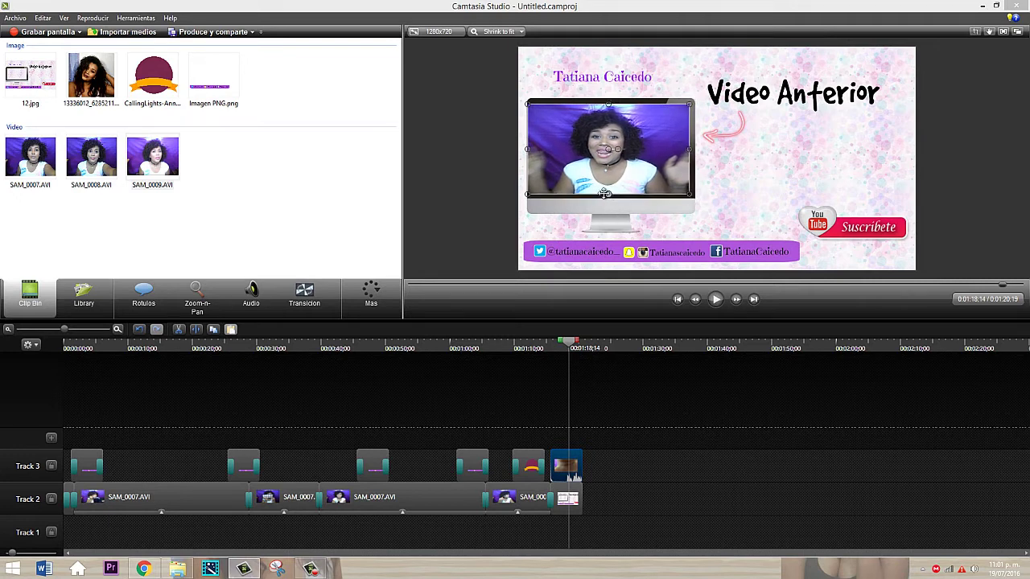
left_click_drag(529, 150, 534, 150)
left_click(957, 216)
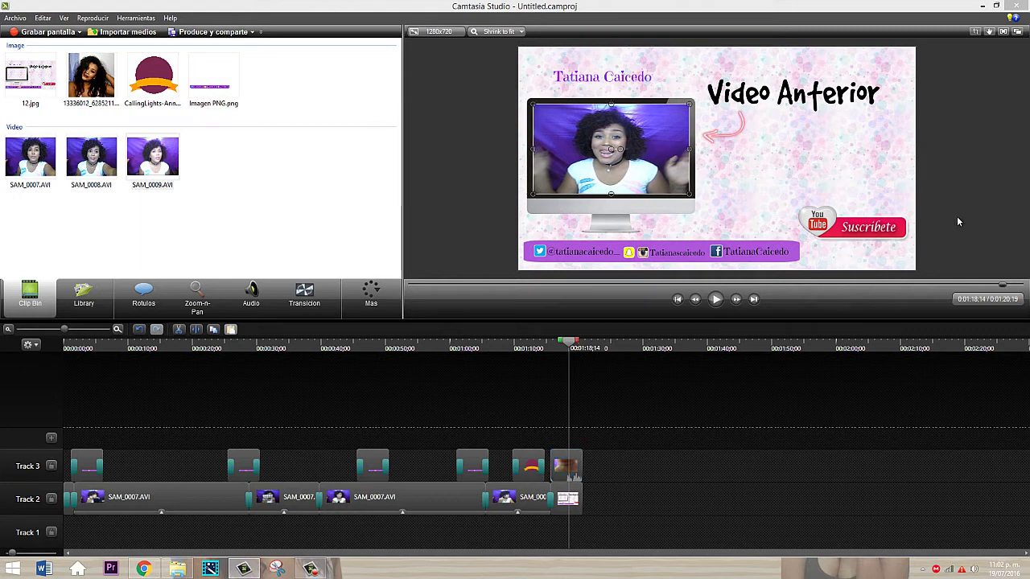
- Play the end screen with the embedded clip through to its end
key("space")
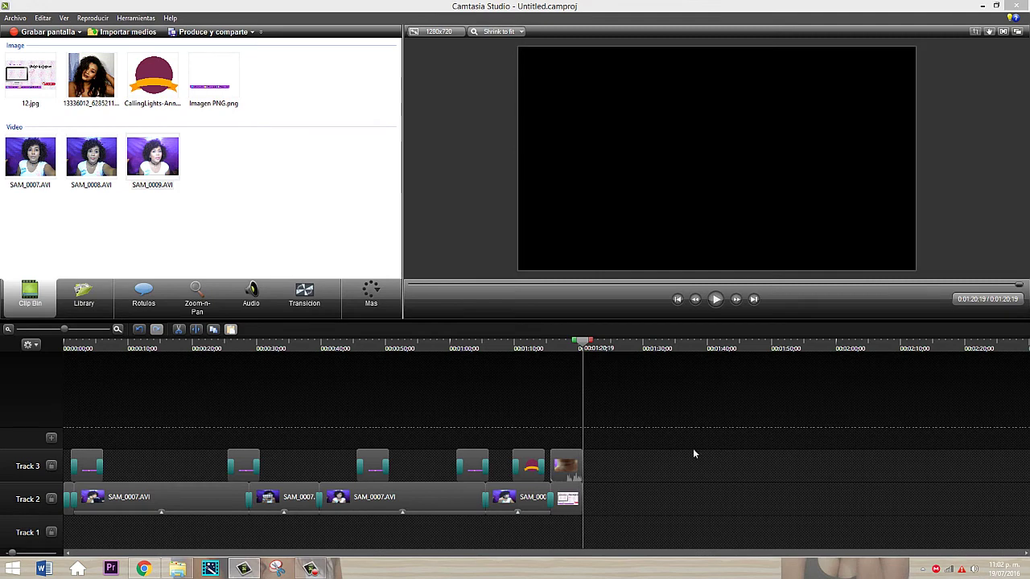
left_click(563, 475)
left_click(552, 499)
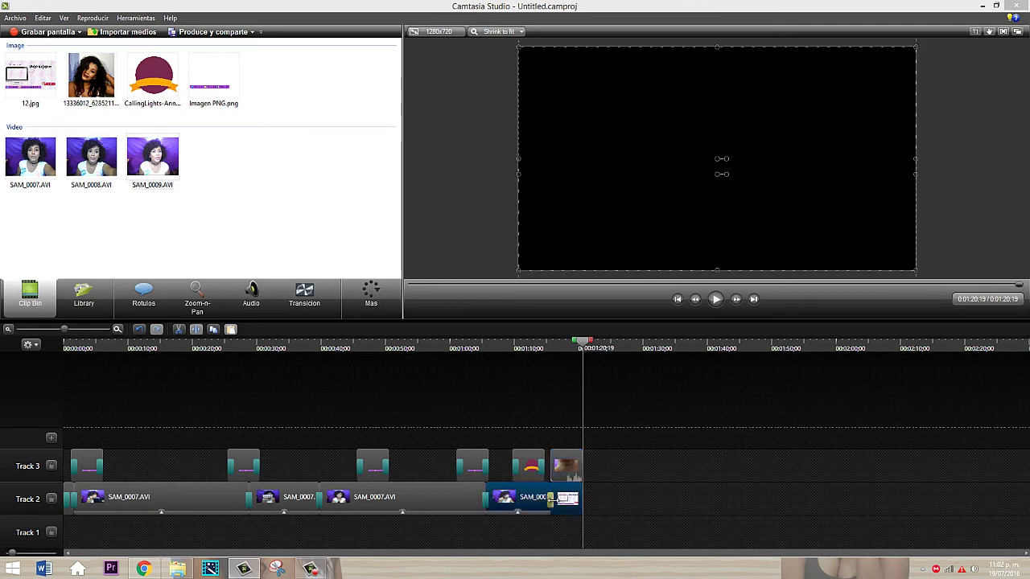
left_click(670, 462)
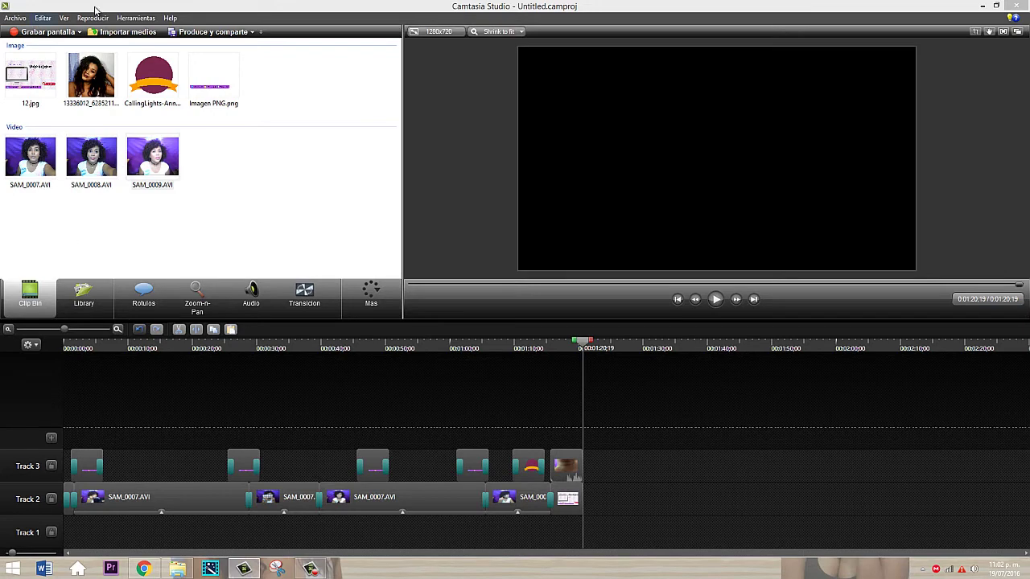
- Import the song "Jessie J, Ariana Grande and Nicki Minaj - Bang Bang (Karaoke Version)" from Fondos para Editar > Musica video
left_click(113, 32)
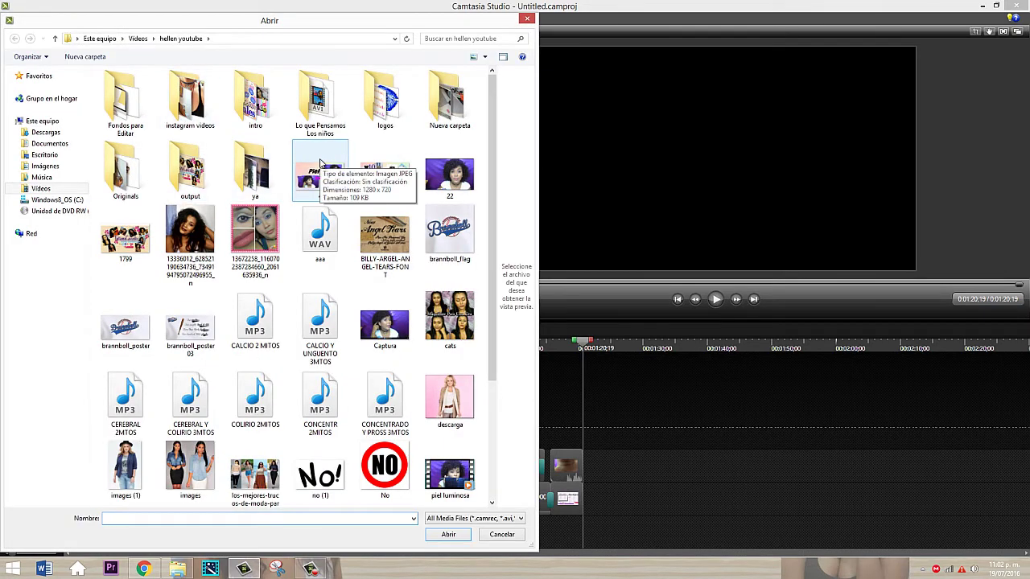
double_click(128, 122)
double_click(184, 127)
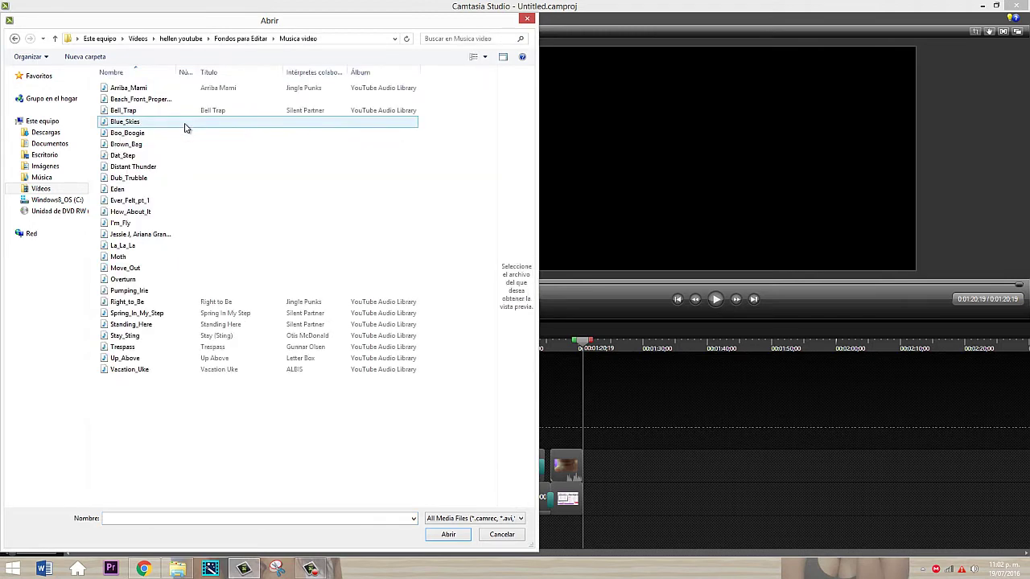
left_click(155, 135)
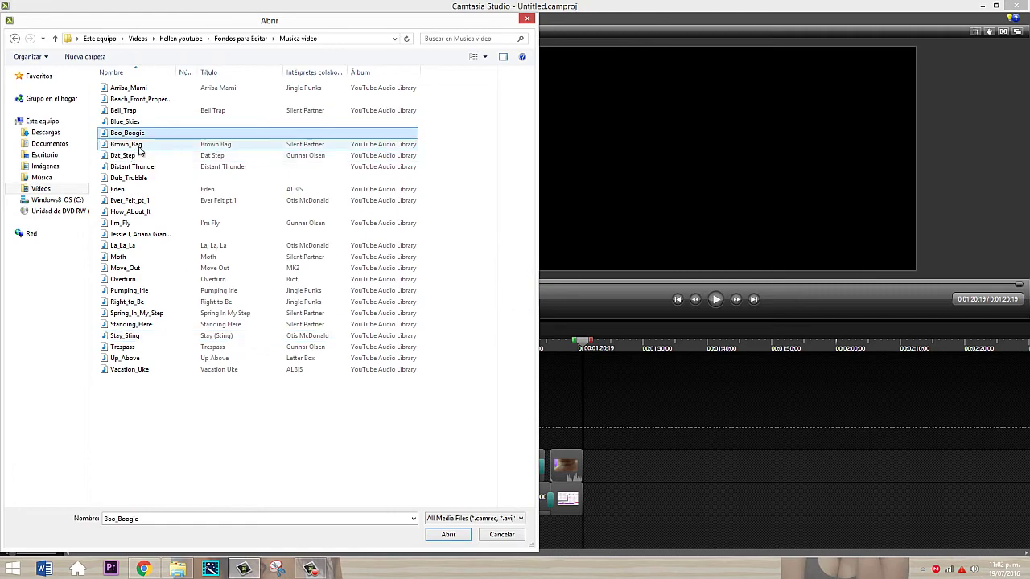
left_click(148, 235)
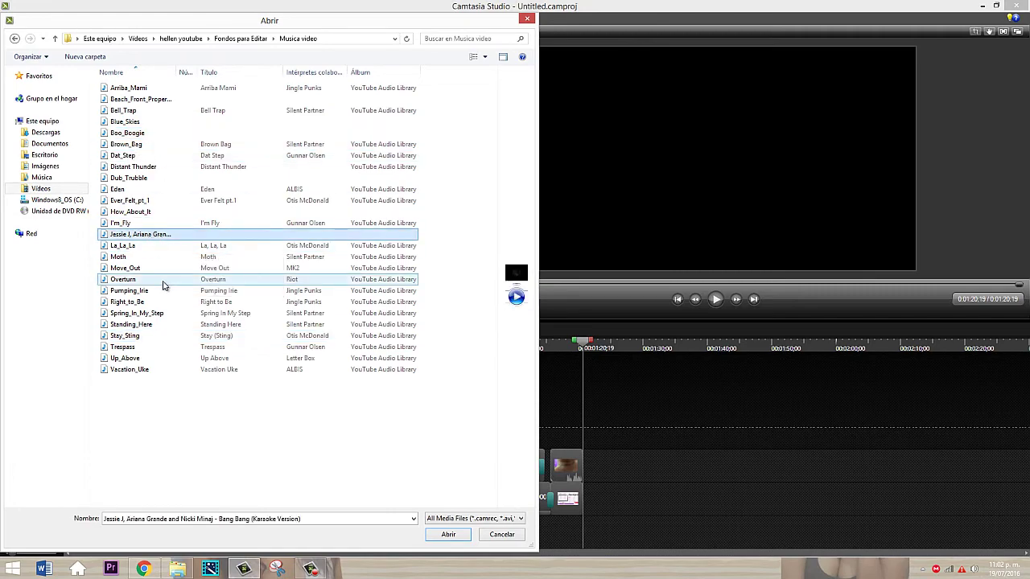
left_click(447, 535)
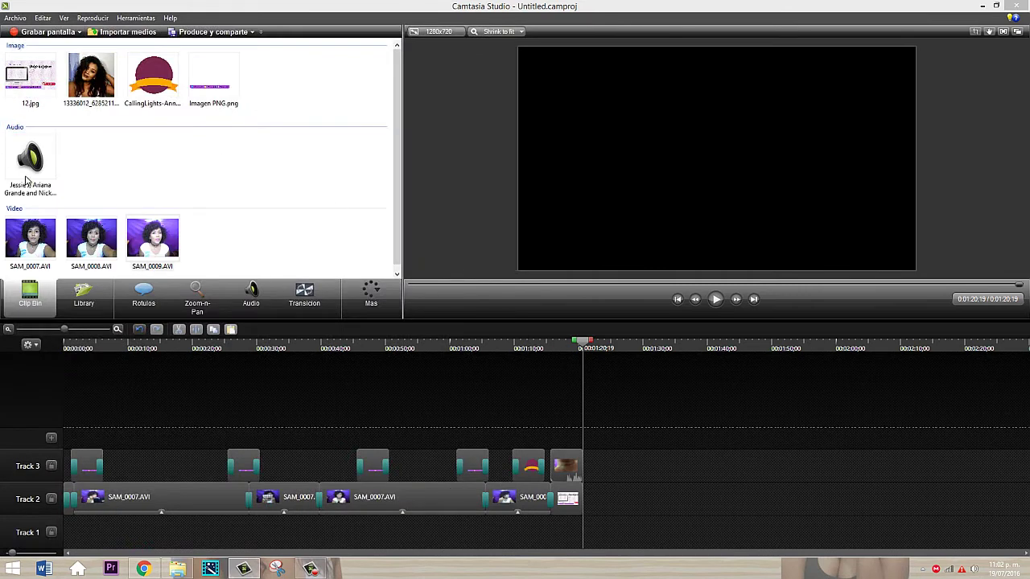
- Place the Bang Bang song at the start of Track 1, split it at 0:01:20;19 and delete the excess
left_click_drag(27, 181, 114, 393)
left_click_drag(132, 548, 75, 539)
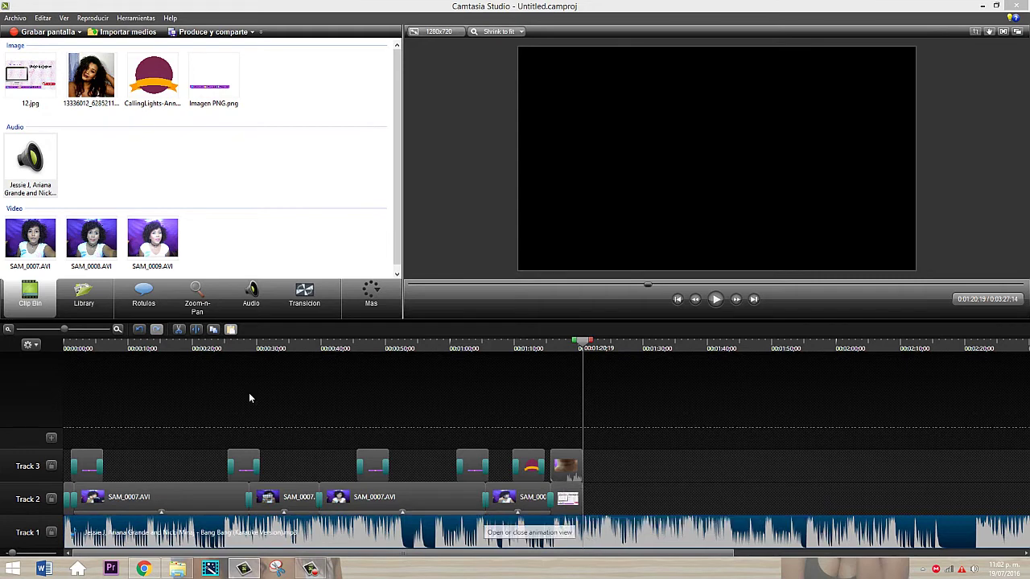
left_click(197, 330)
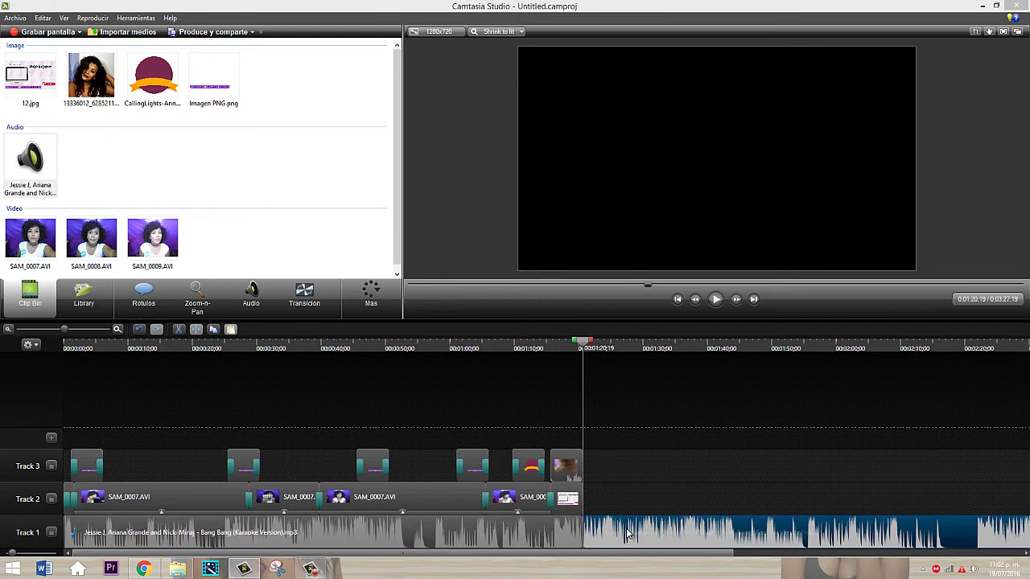
key("Delete")
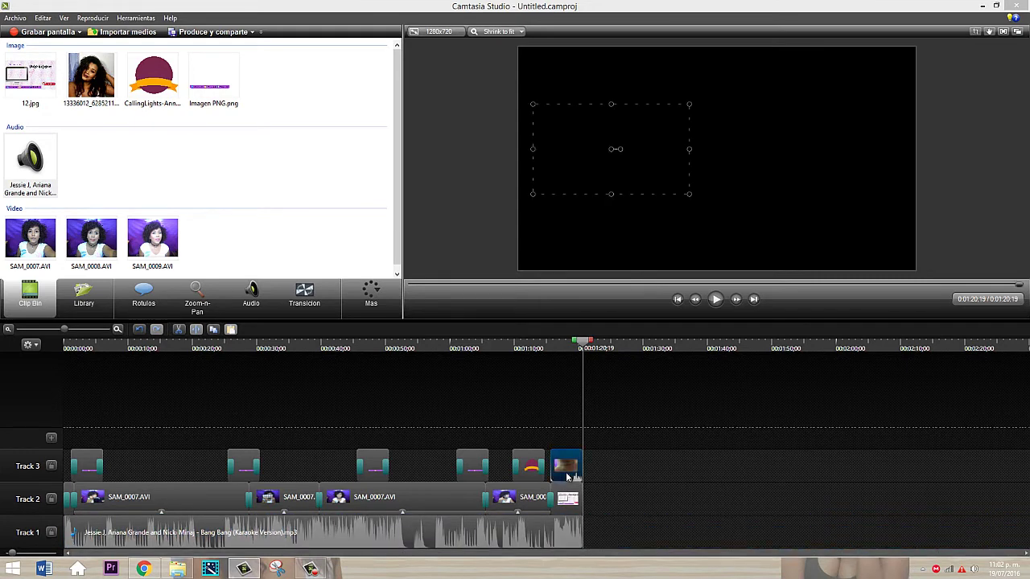
- Silence the audio of the embedded clip at the end of Track 3, then deselect it
right_click(569, 475)
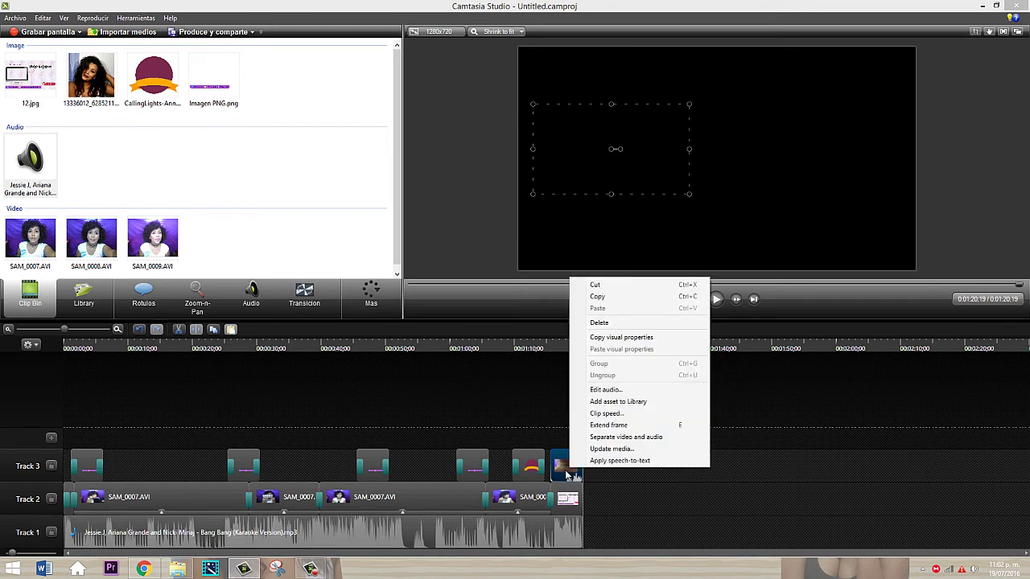
left_click(606, 390)
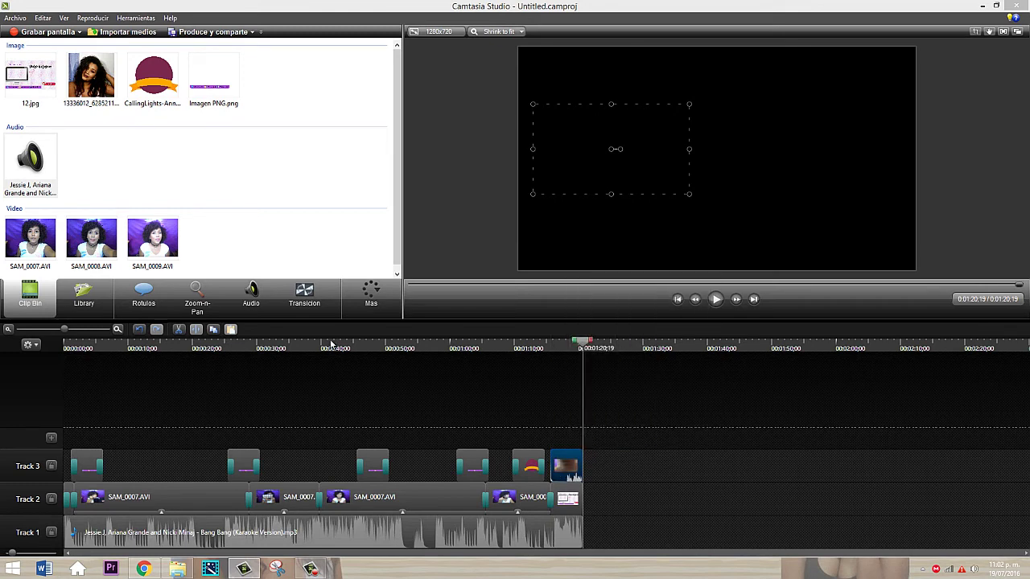
left_click(564, 467)
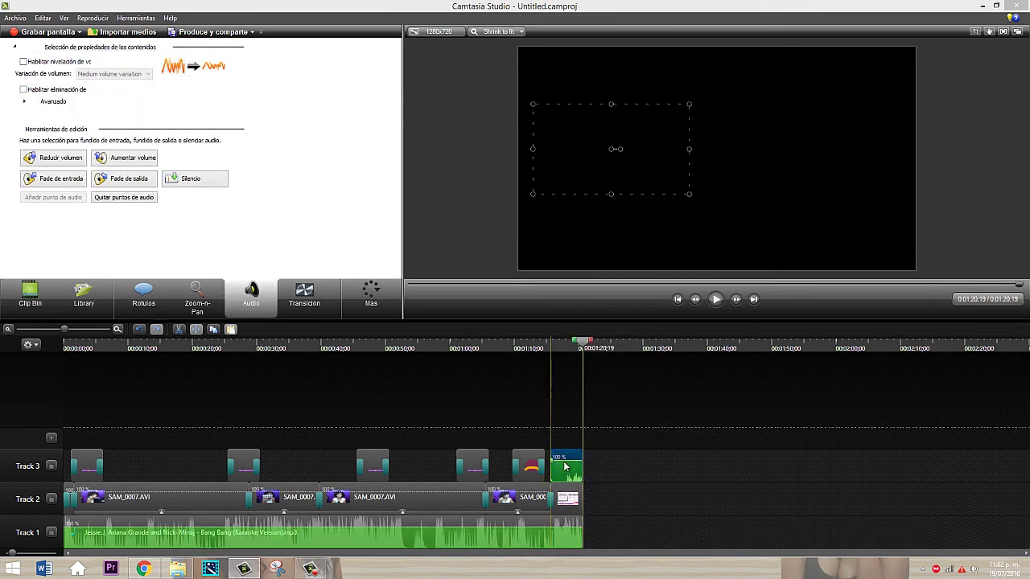
left_click(656, 499)
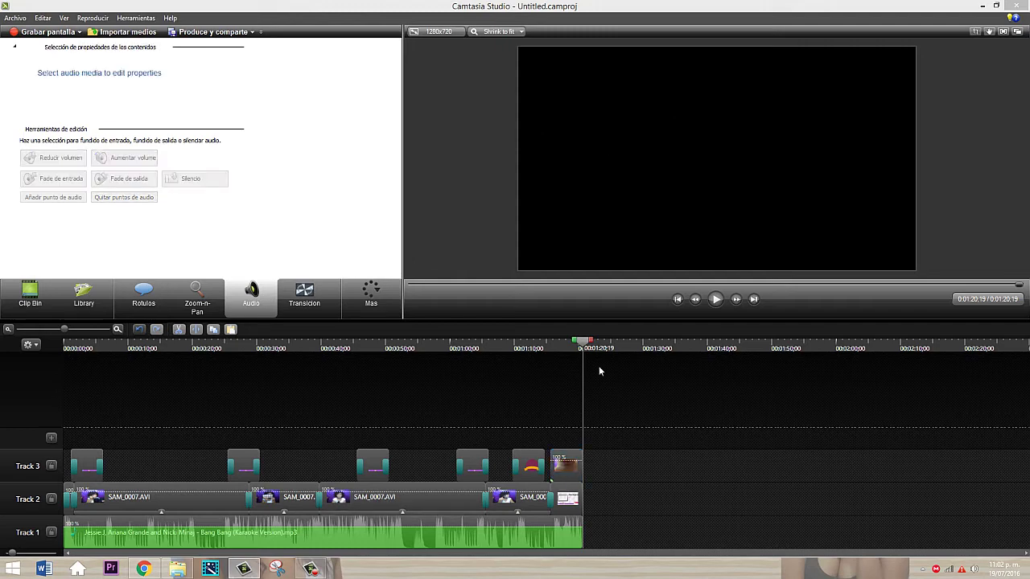
- Enlarge the preview area and play the whole project from the start, then place the playhead at 0:00:55;00
left_click_drag(585, 346, 42, 332)
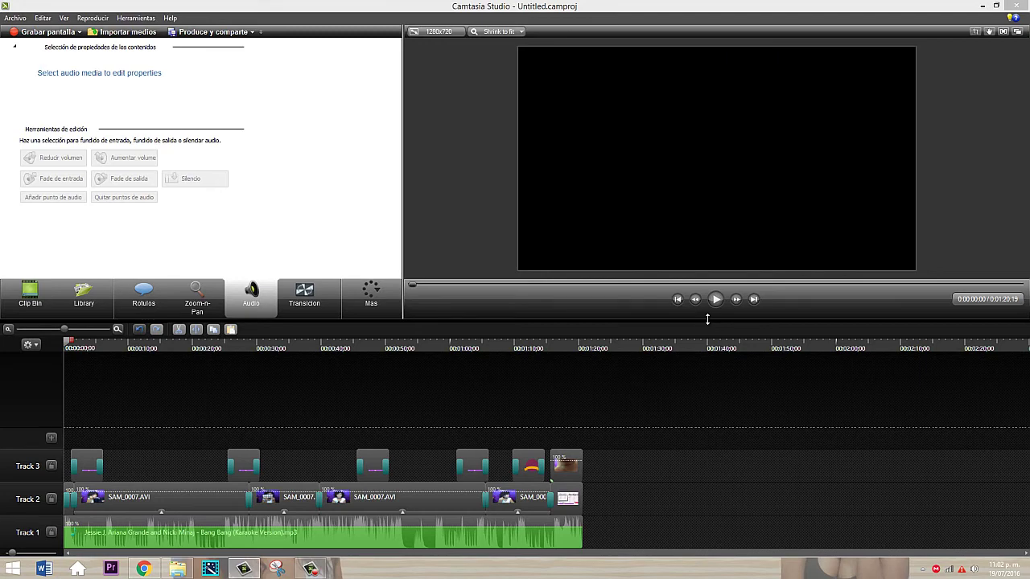
left_click_drag(705, 322, 703, 383)
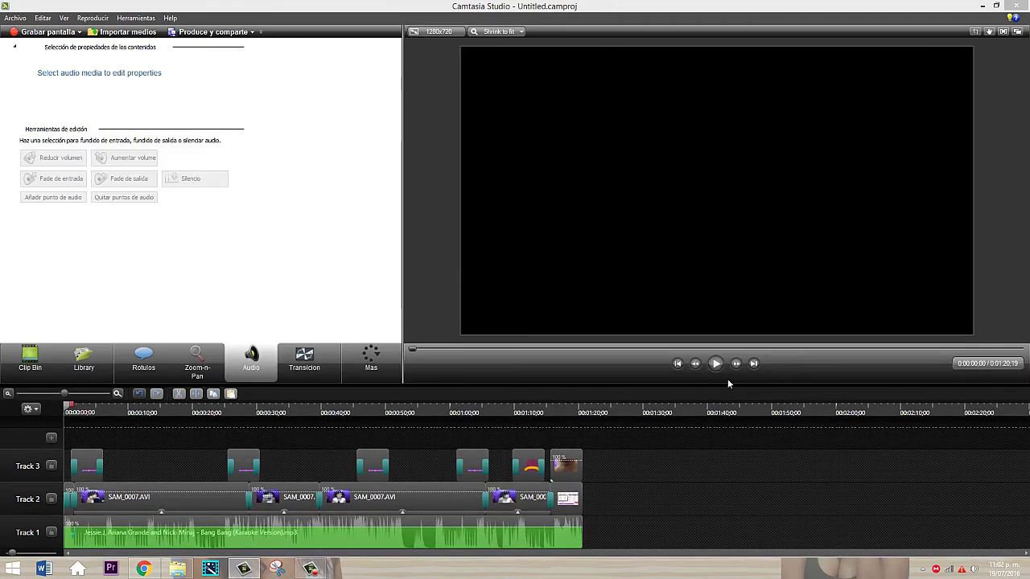
left_click(718, 363)
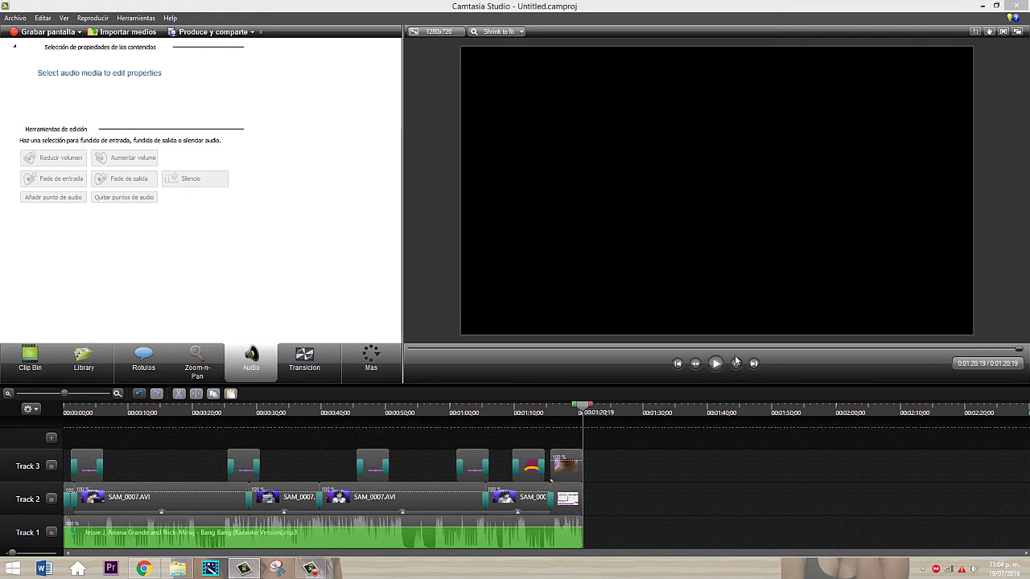
left_click(416, 408)
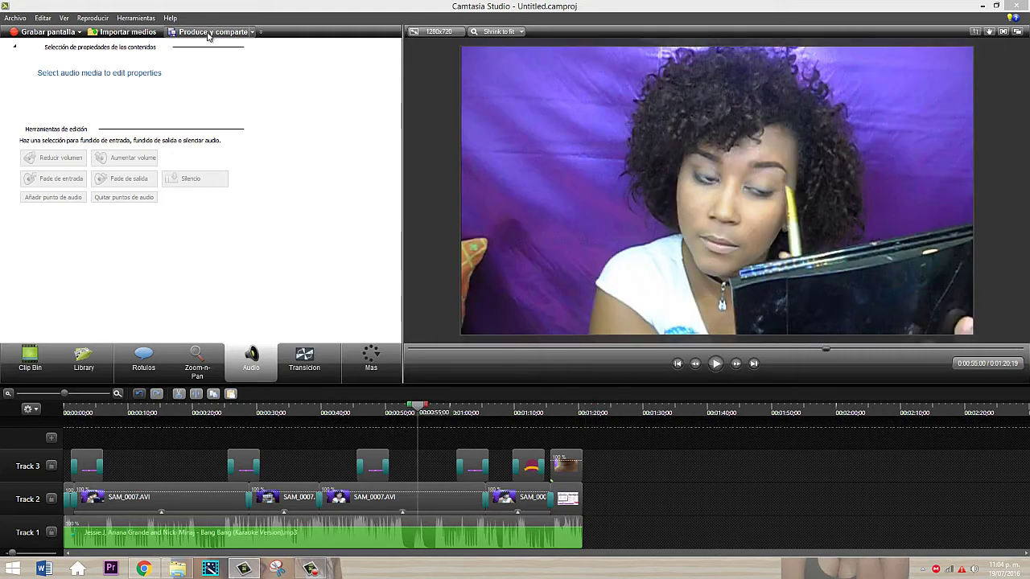
- Create a production preset named Untitled Preset with AVI format, automatic colours and frame rate, encoded audio and a custom size of 1280 x 720
left_click(234, 32)
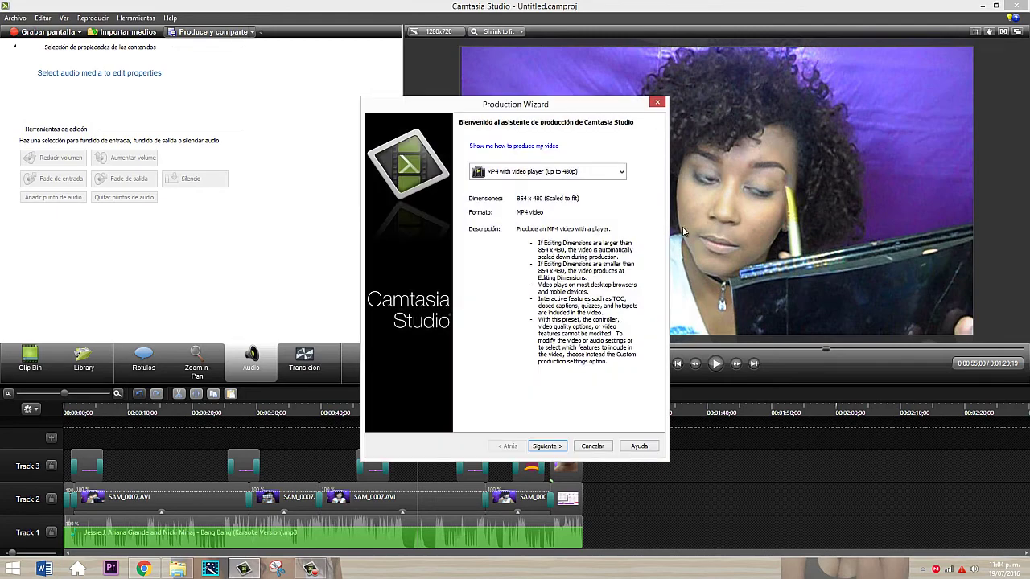
left_click(621, 174)
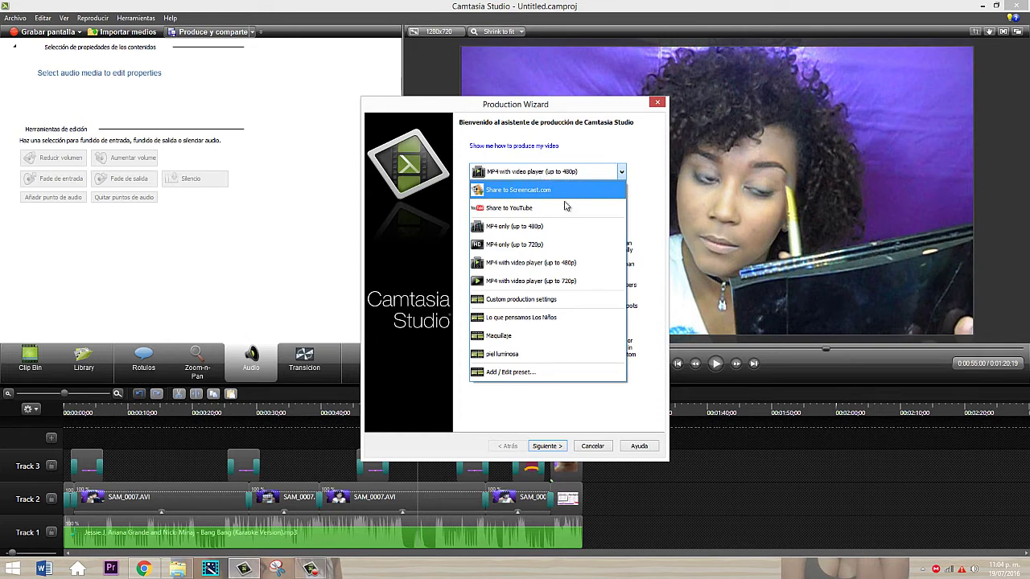
left_click(520, 373)
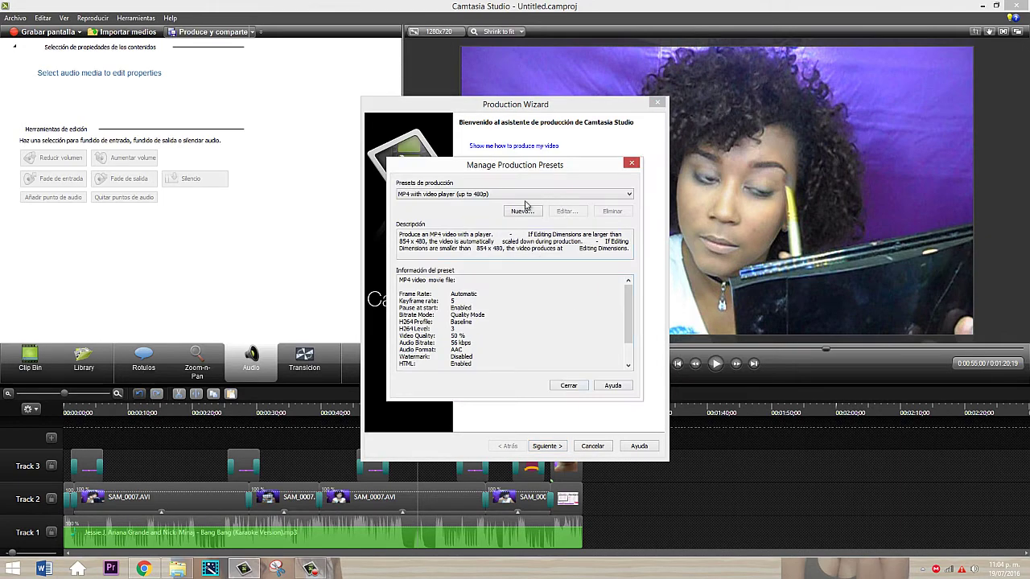
left_click(522, 211)
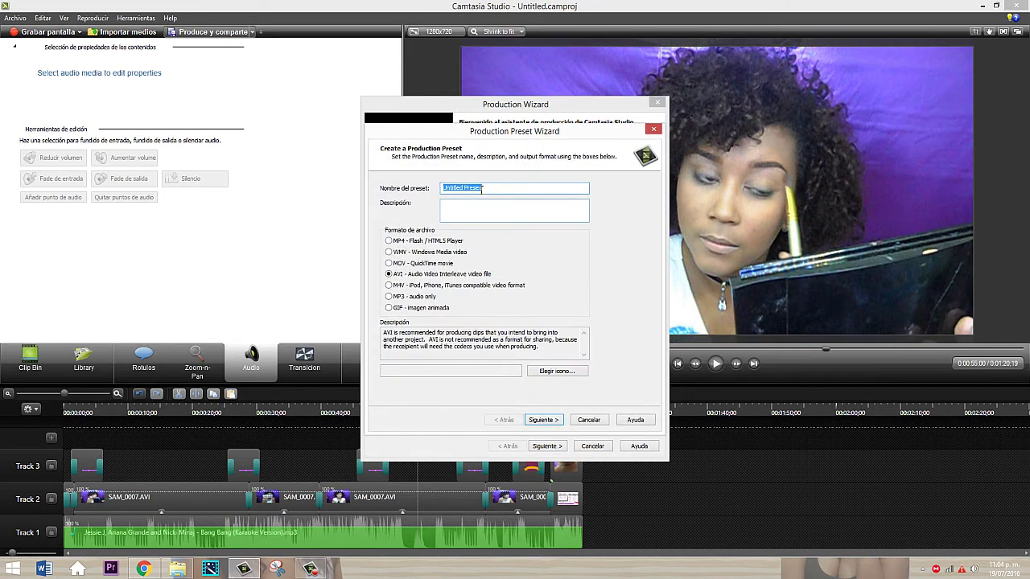
left_click(489, 189)
left_click_drag(489, 188, 443, 188)
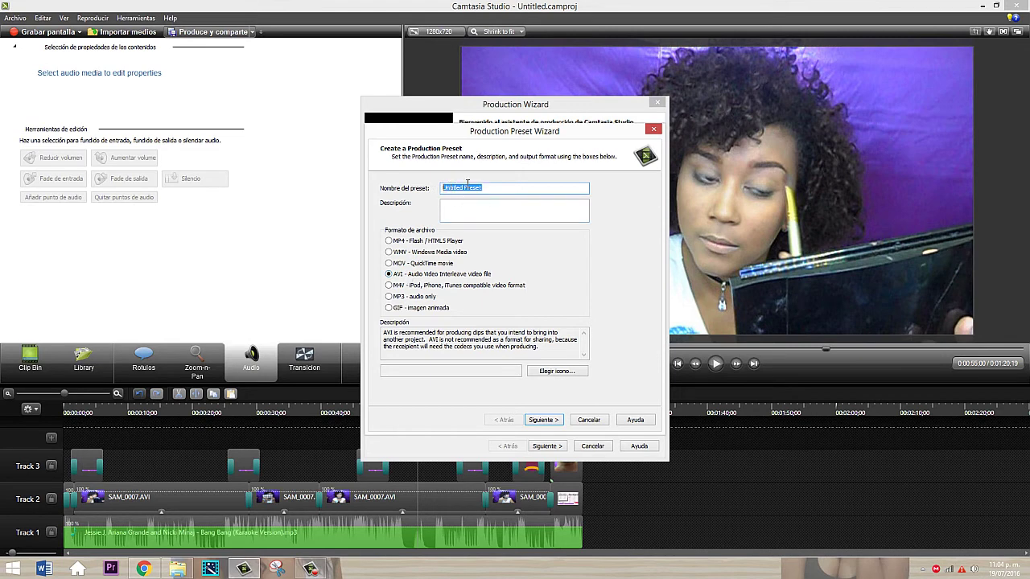
left_click(543, 420)
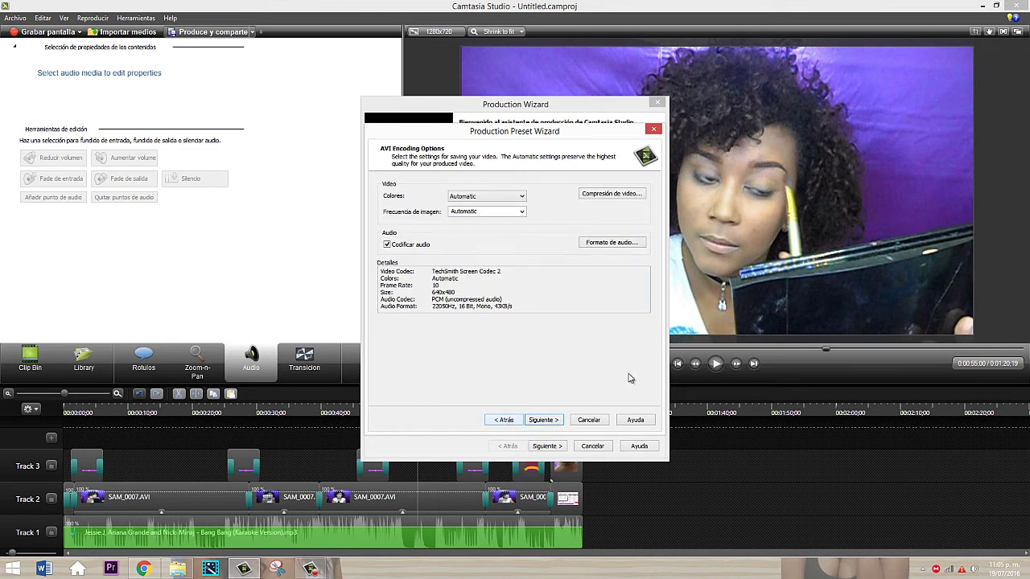
left_click(556, 421)
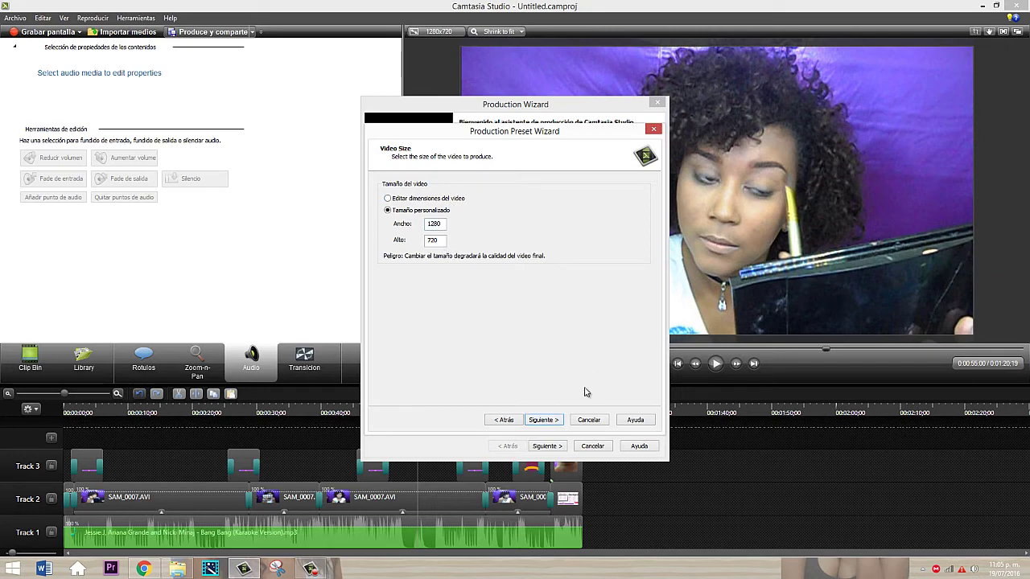
left_click(554, 422)
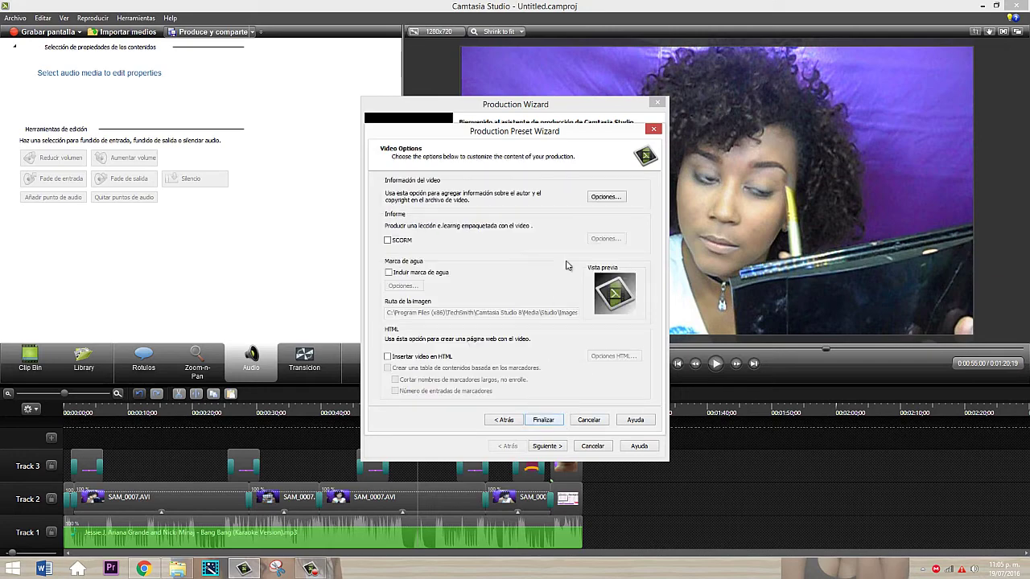
left_click(545, 420)
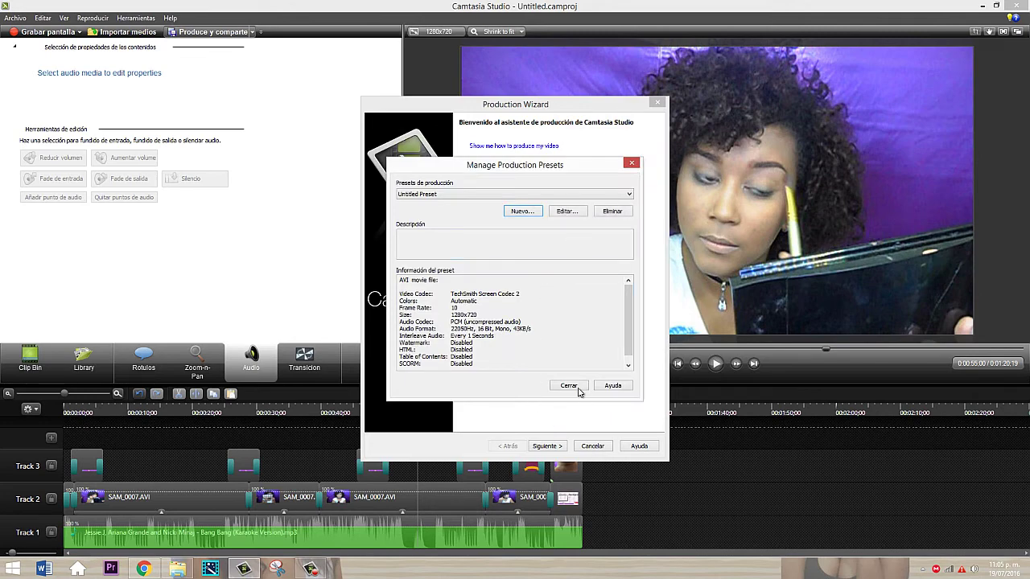
left_click(572, 386)
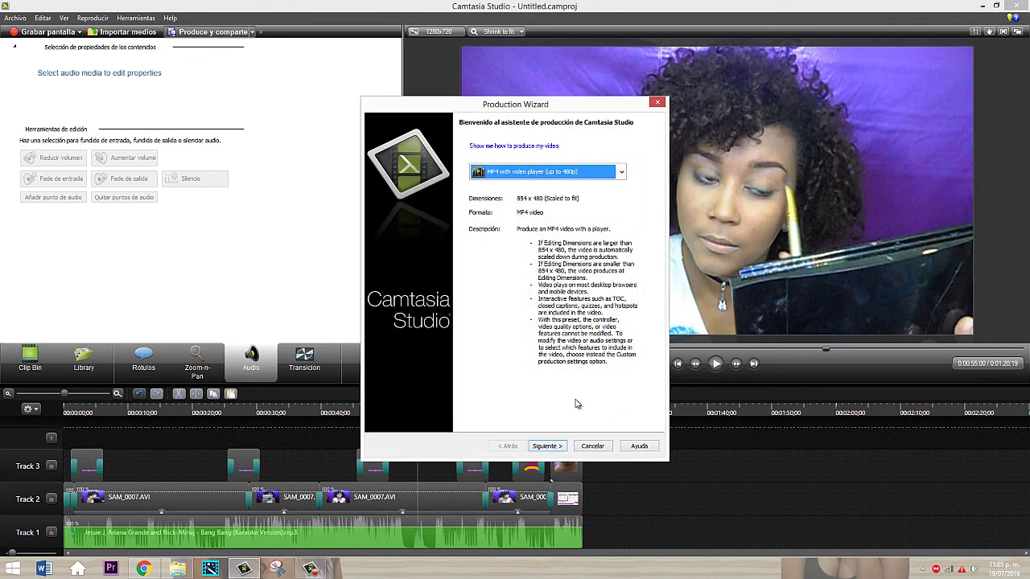
left_click(623, 174)
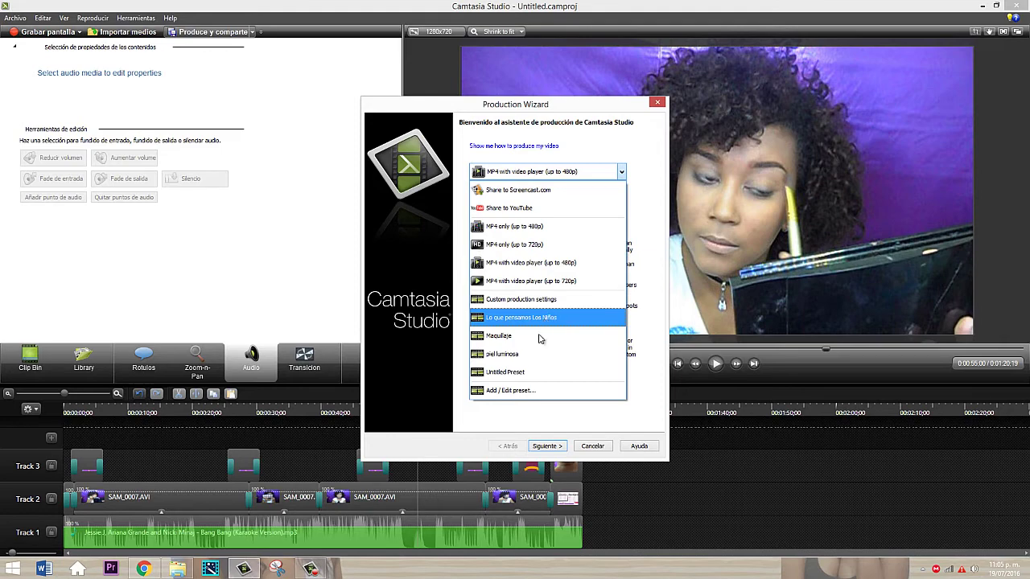
left_click(519, 391)
left_click(525, 211)
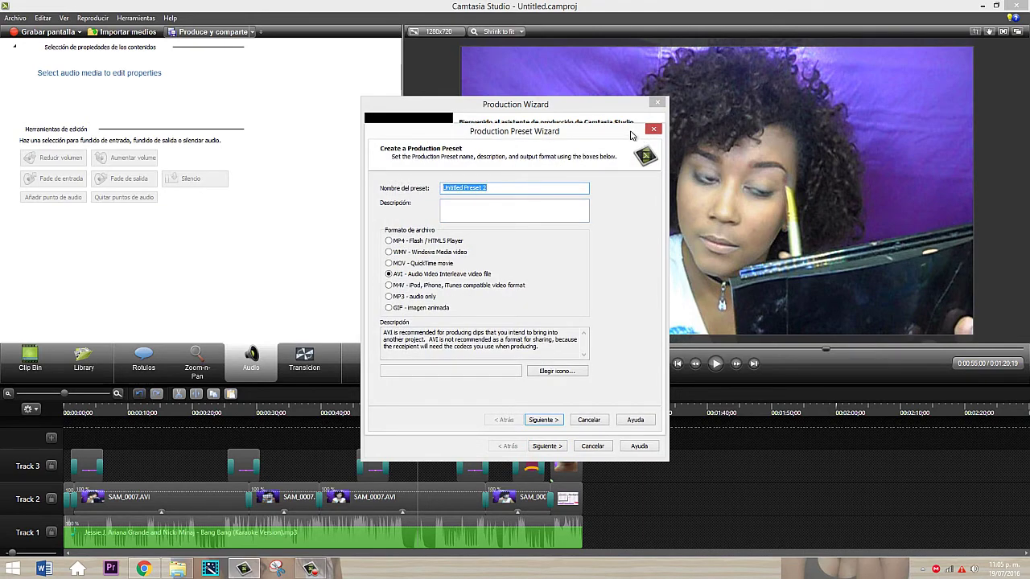
left_click(653, 130)
left_click(632, 165)
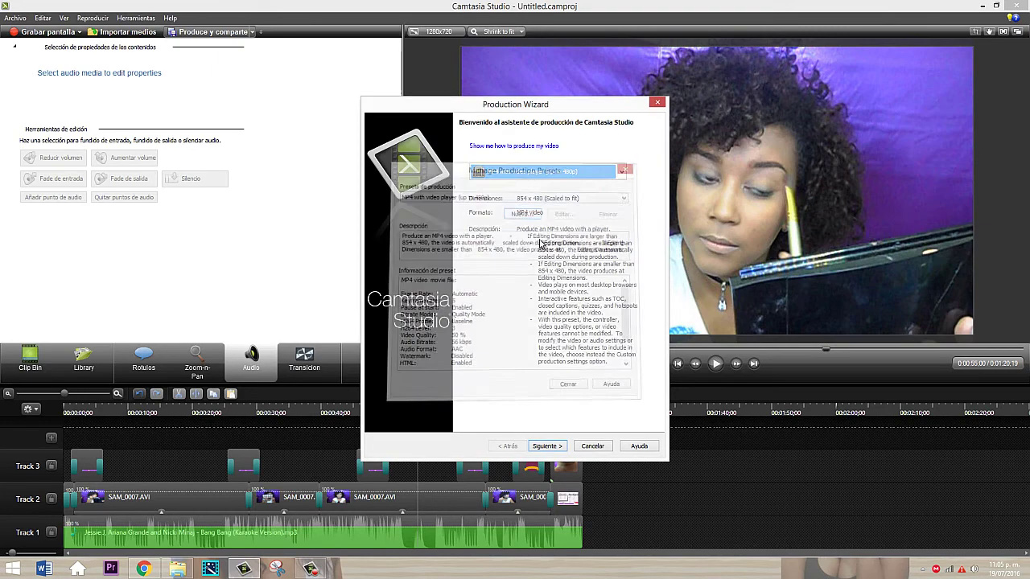
- Start producing the video with the Untitled Preset, using the file name Untitled in the proposed folder
left_click(620, 174)
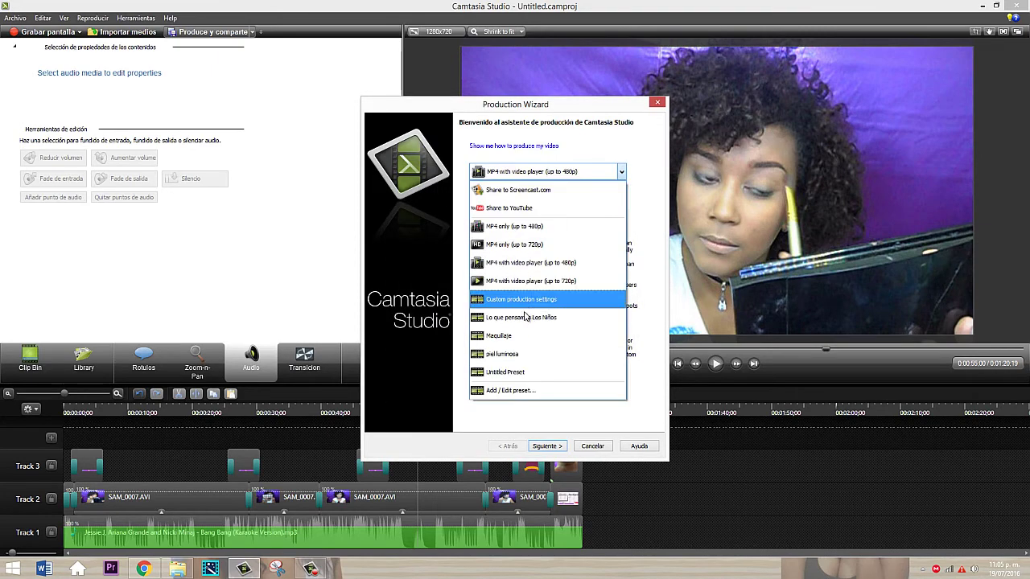
left_click(502, 373)
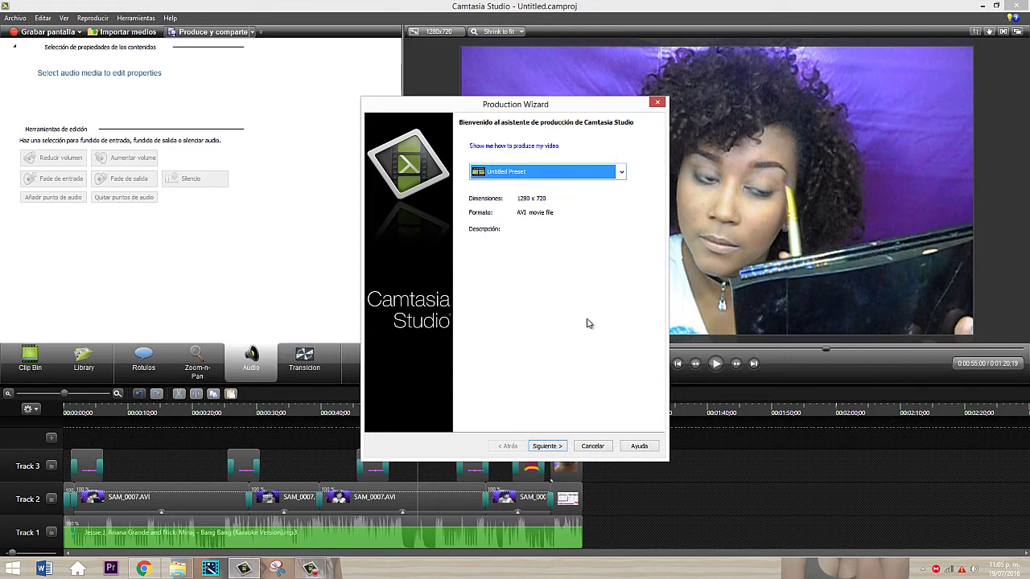
left_click(557, 447)
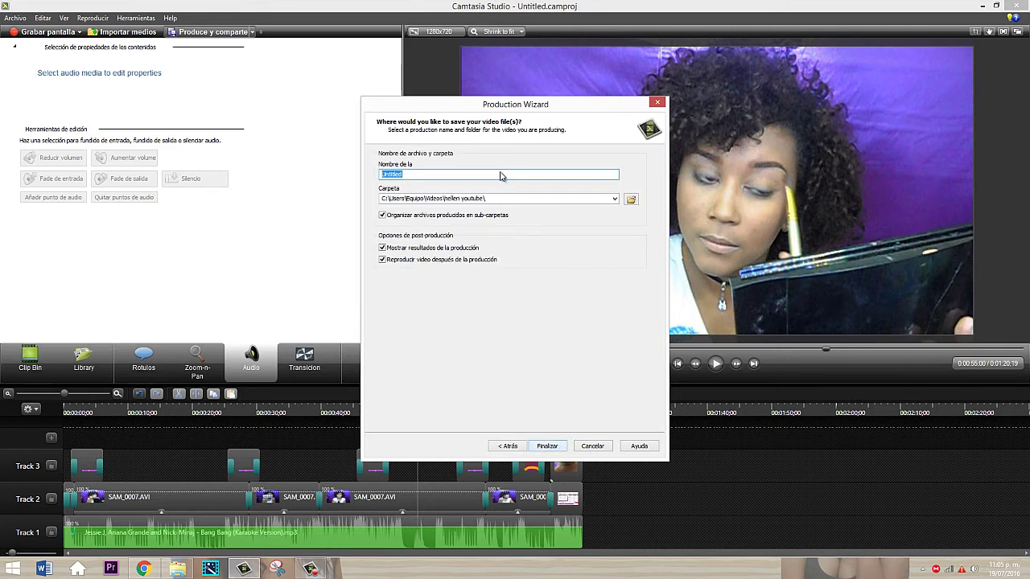
left_click(446, 172)
left_click(548, 446)
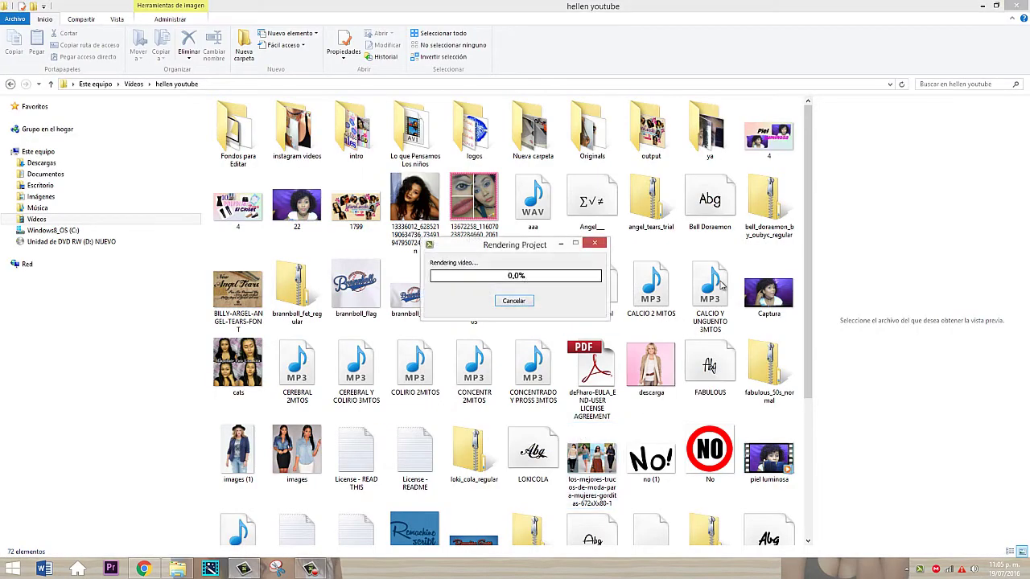
- Cancel the rendering and close the video player and the production results
left_click(514, 303)
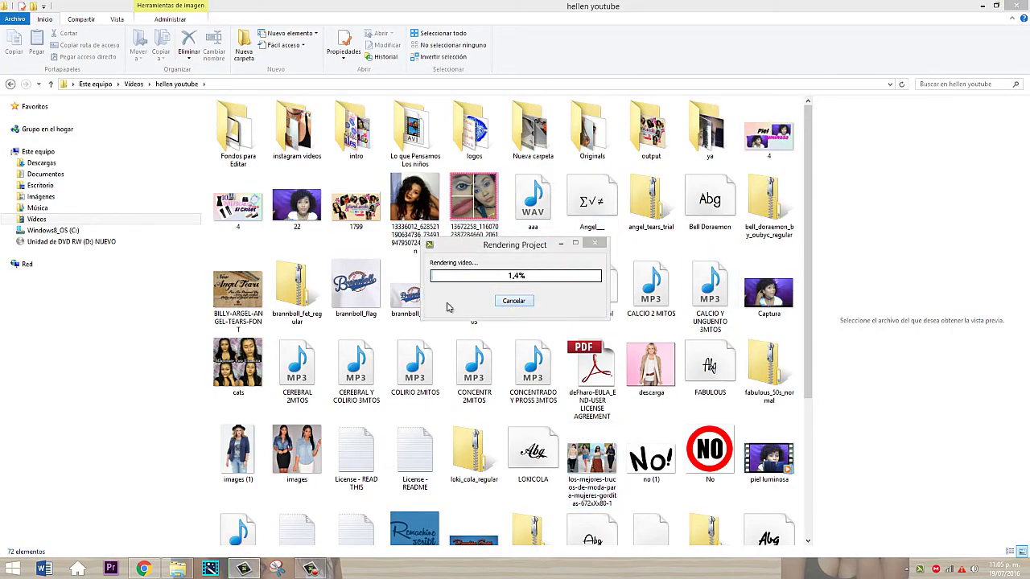
left_click(526, 312)
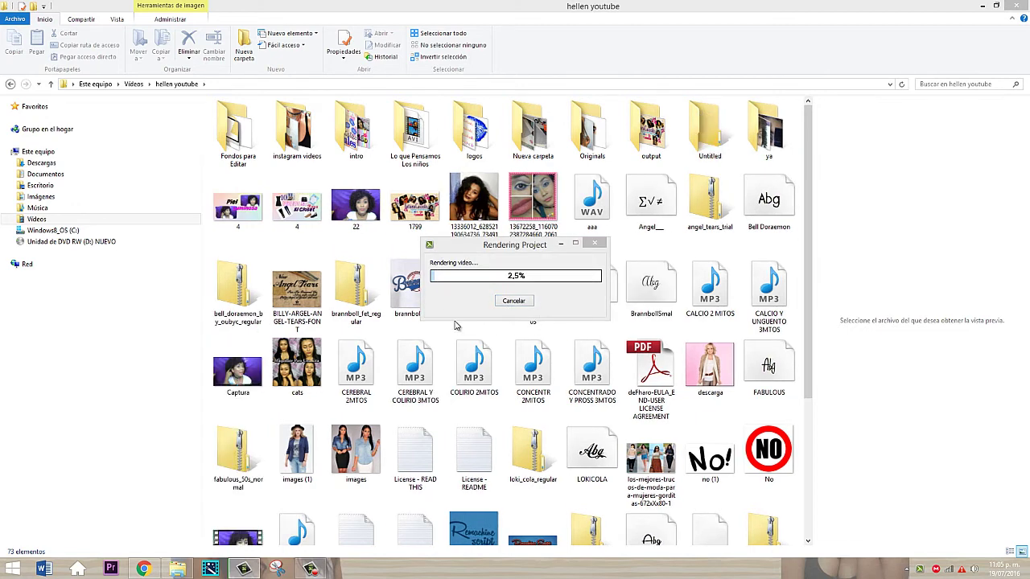
left_click(521, 323)
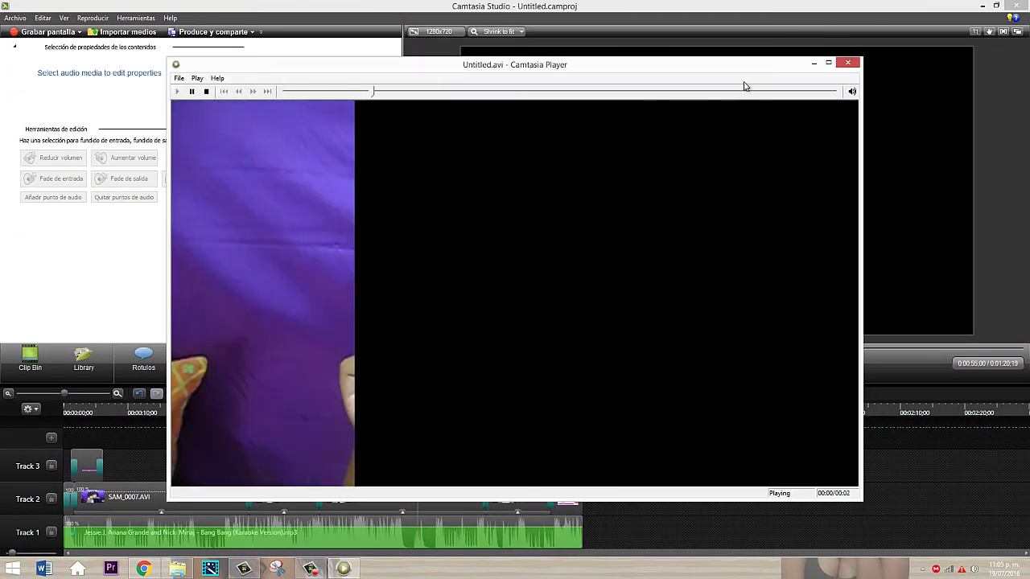
left_click(850, 62)
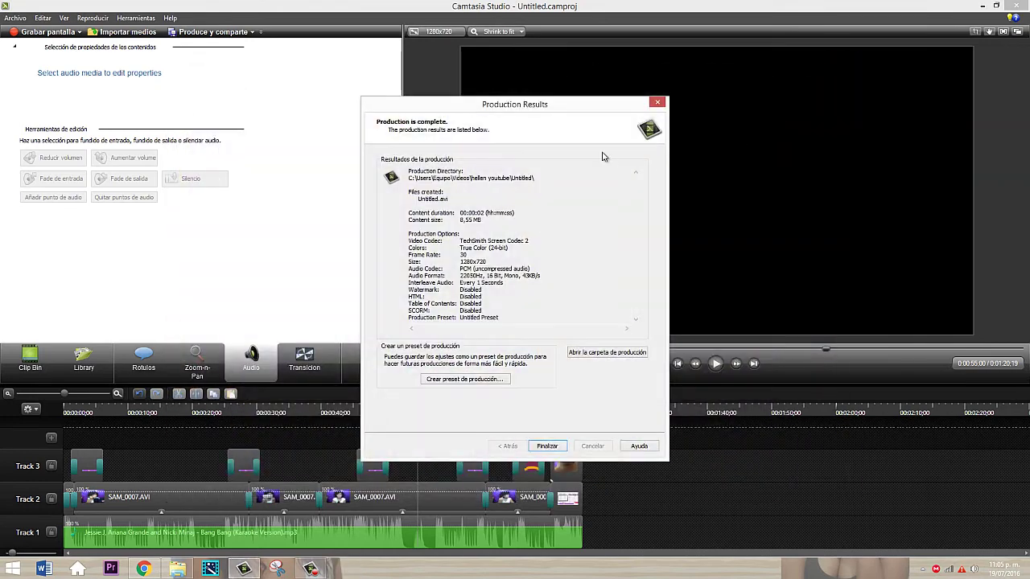
left_click(657, 103)
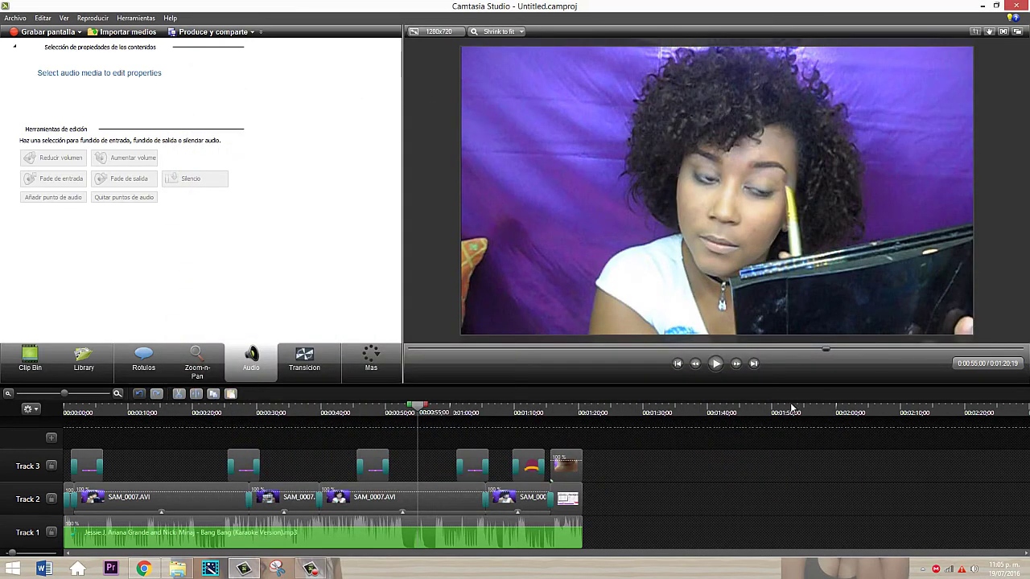
- Record a voice narration starting at 0:01:25;20, after the last clips, and save it as the WAV file 111
left_click(371, 359)
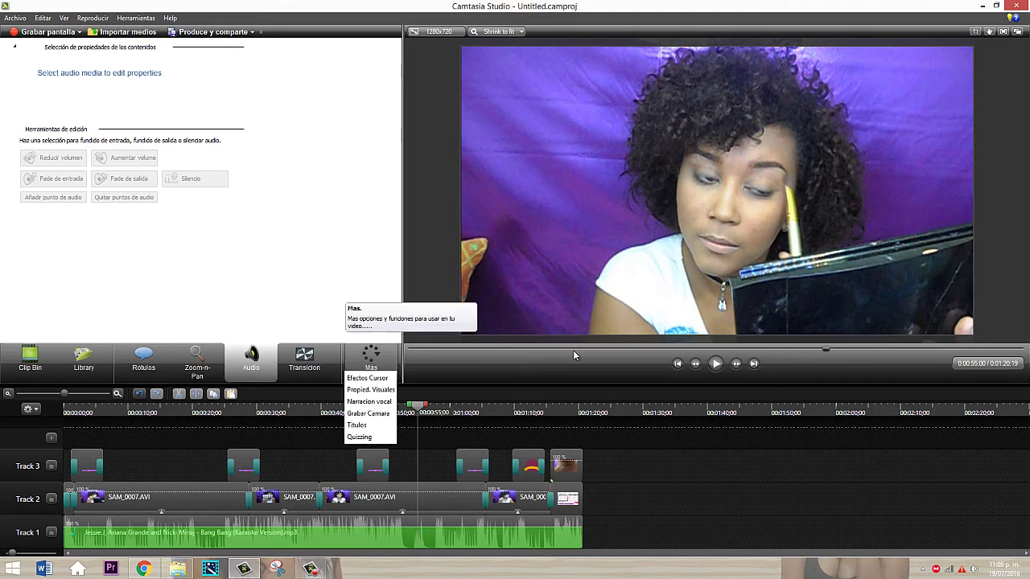
left_click(370, 402)
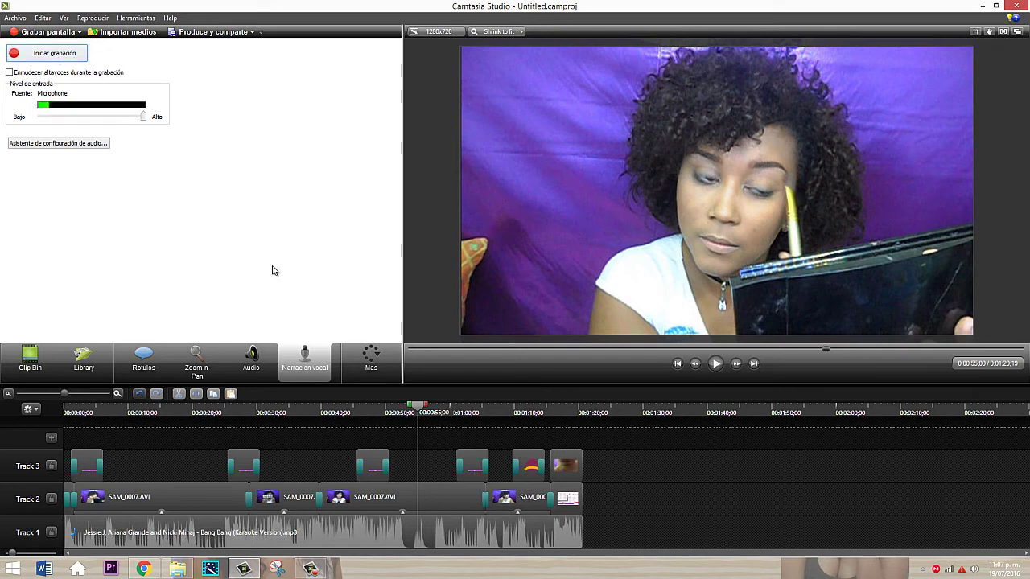
left_click_drag(416, 411, 616, 415)
left_click(45, 56)
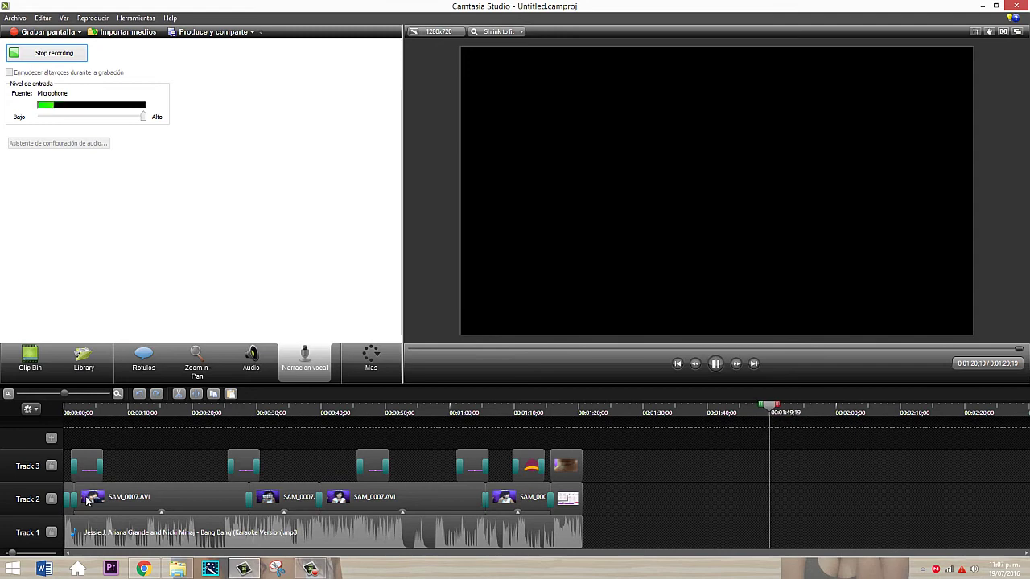
left_click(53, 54)
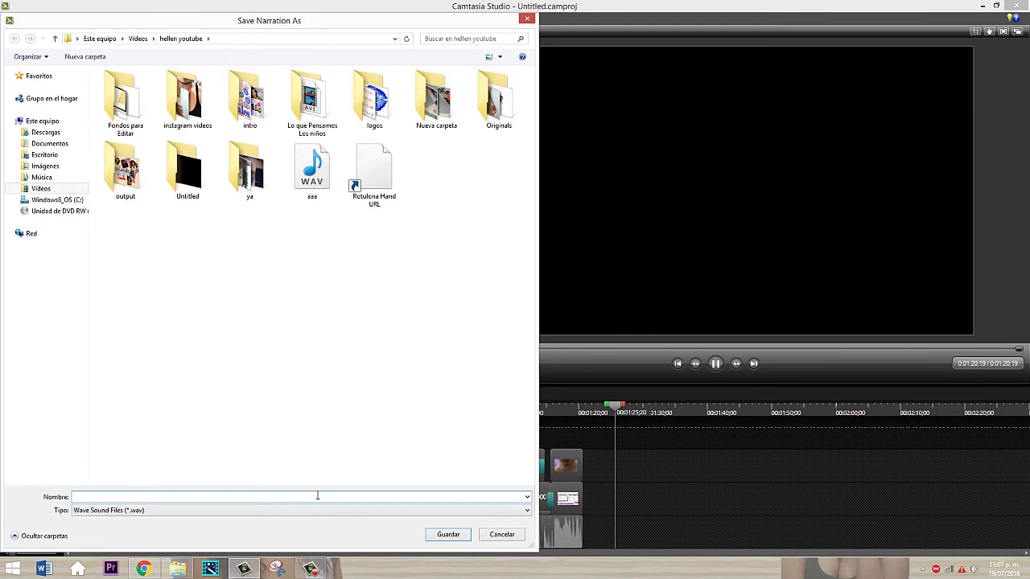
type("111")
left_click(448, 535)
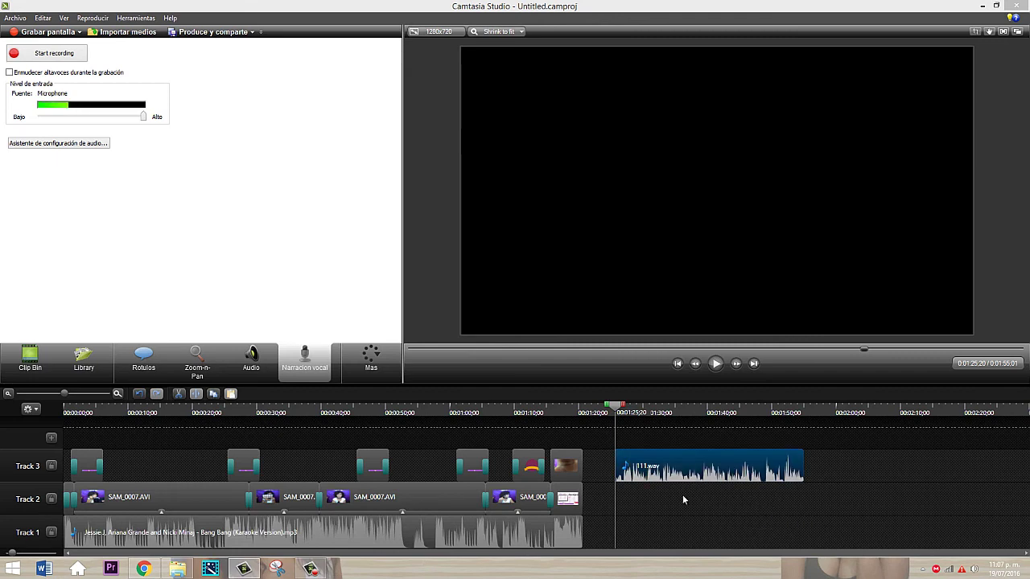
- Move the 111.wav narration clip onto Track 4 above the first video clips, starting at about 11 seconds
left_click_drag(678, 480, 703, 473)
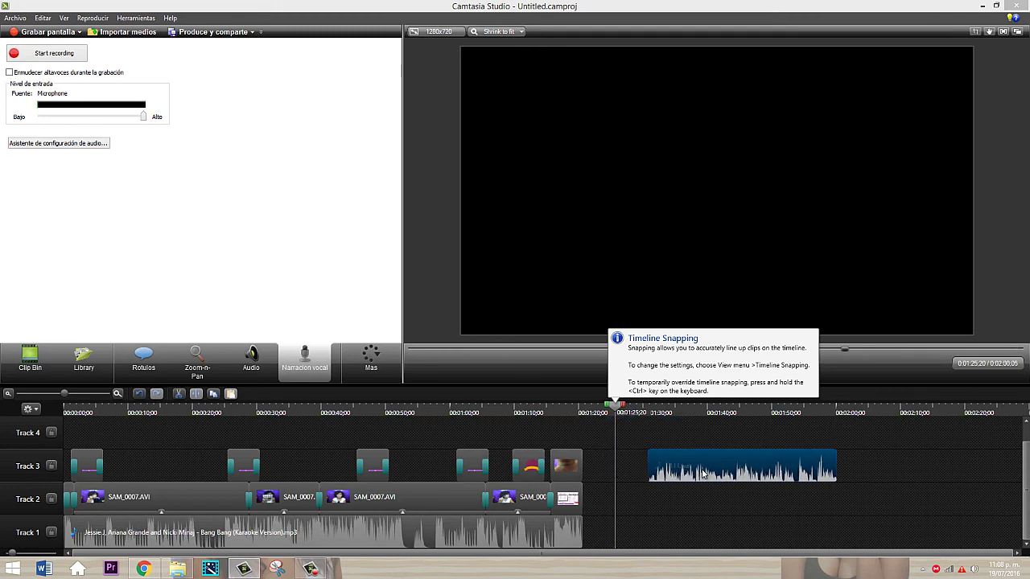
left_click(475, 523)
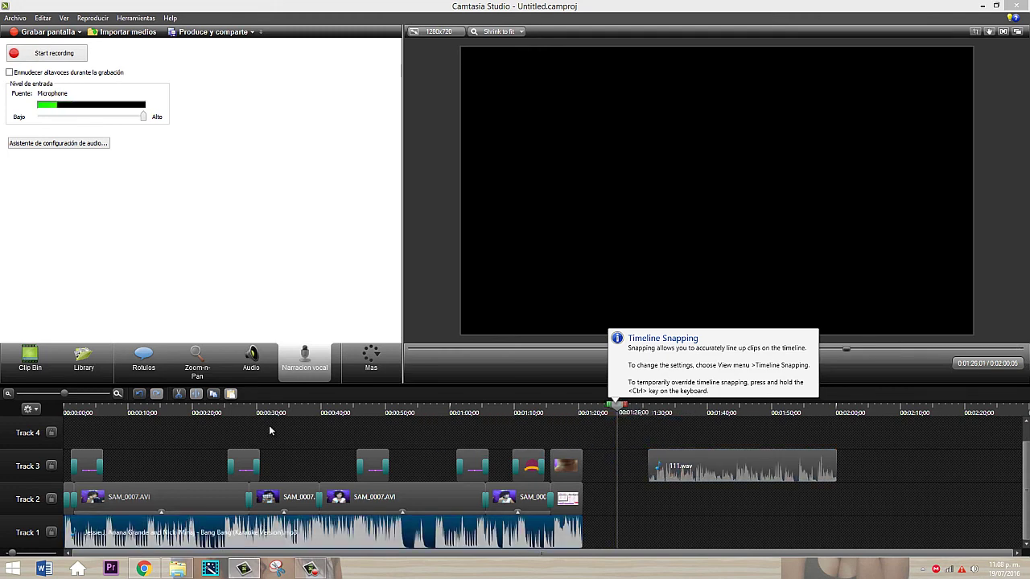
key("ctrl+Home")
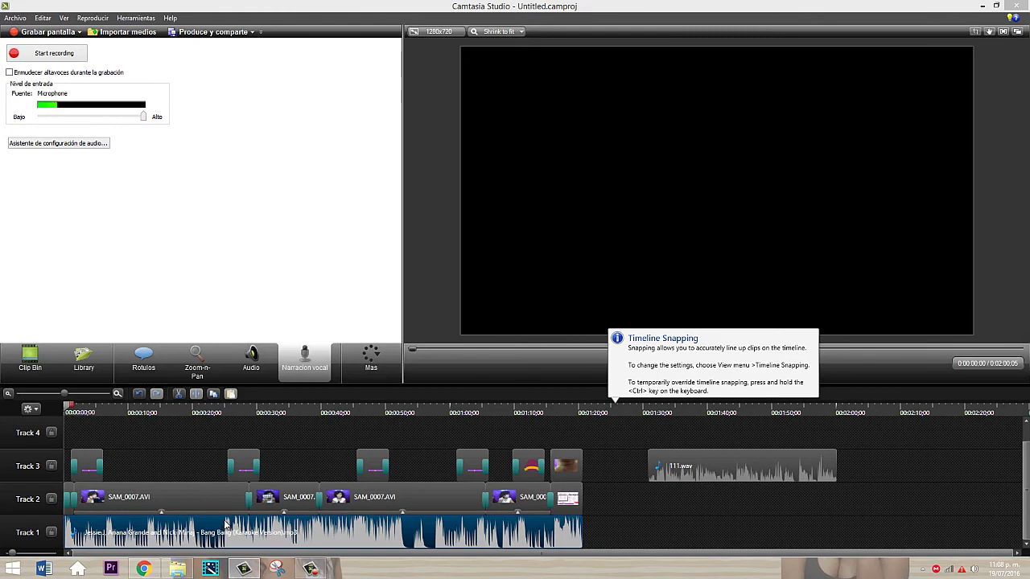
key("space")
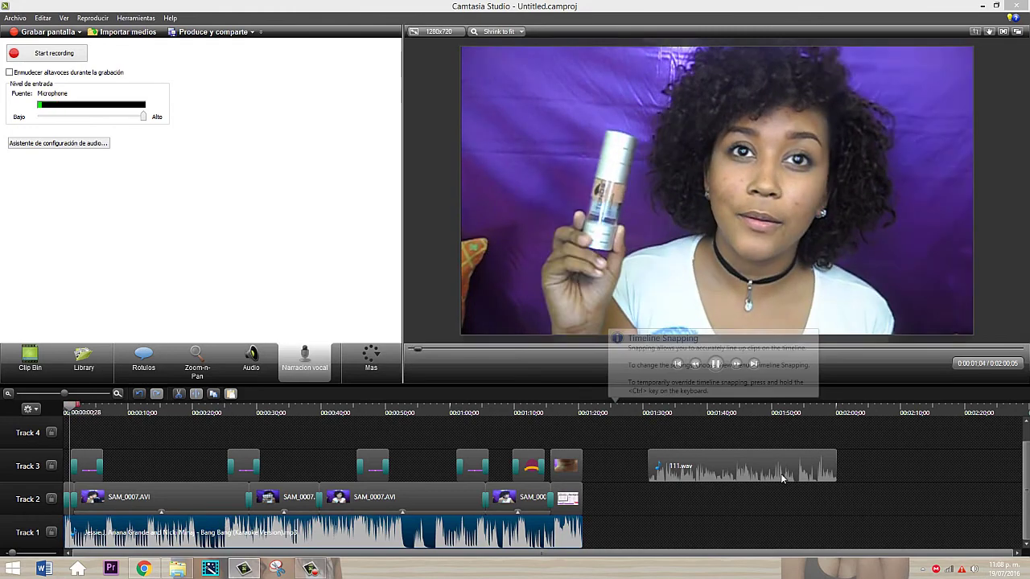
left_click_drag(733, 480, 222, 410)
- Lower the volume of the background music on Track 1 so the narration can be heard over it
left_click(266, 535)
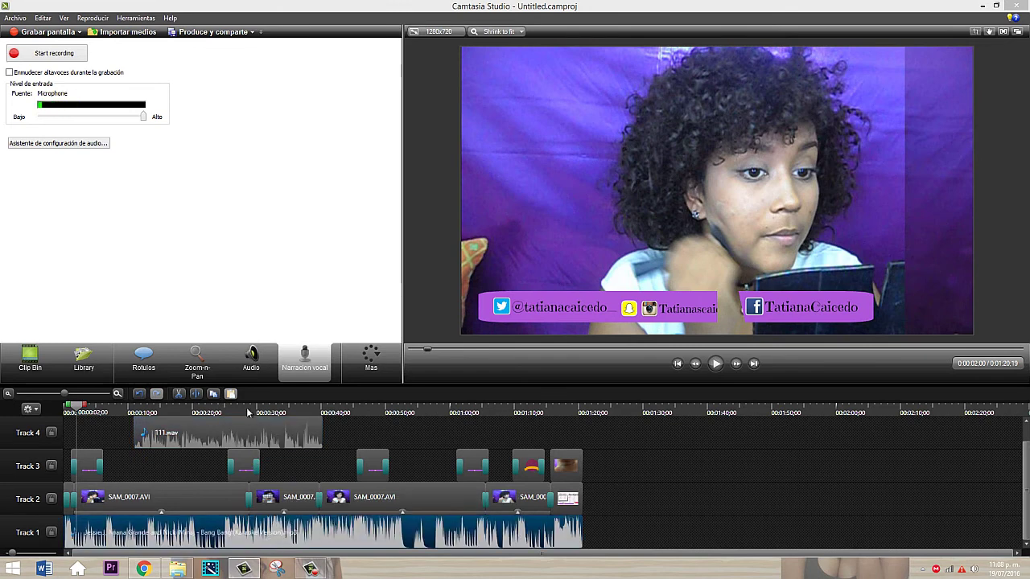
left_click(252, 362)
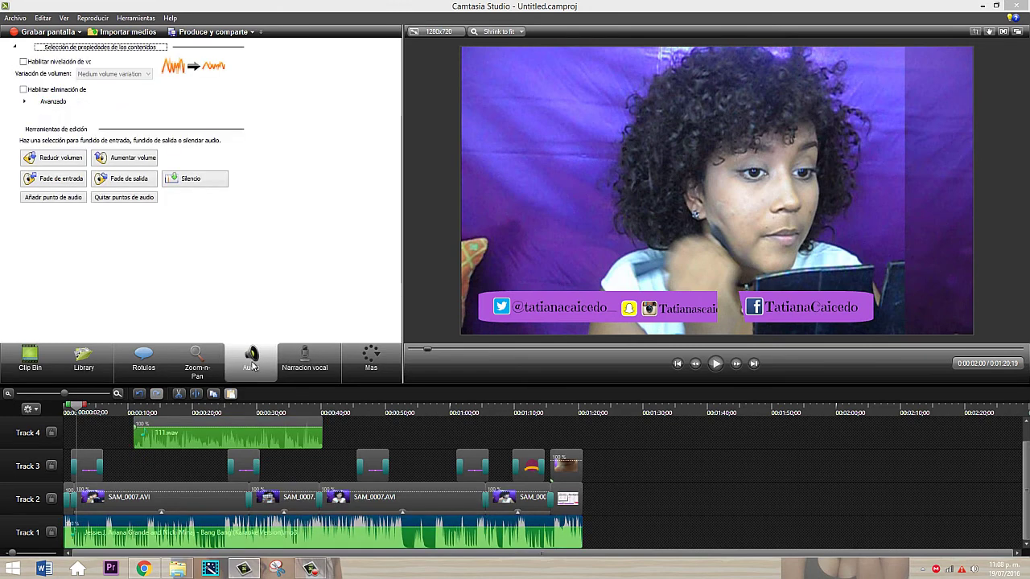
left_click(259, 523)
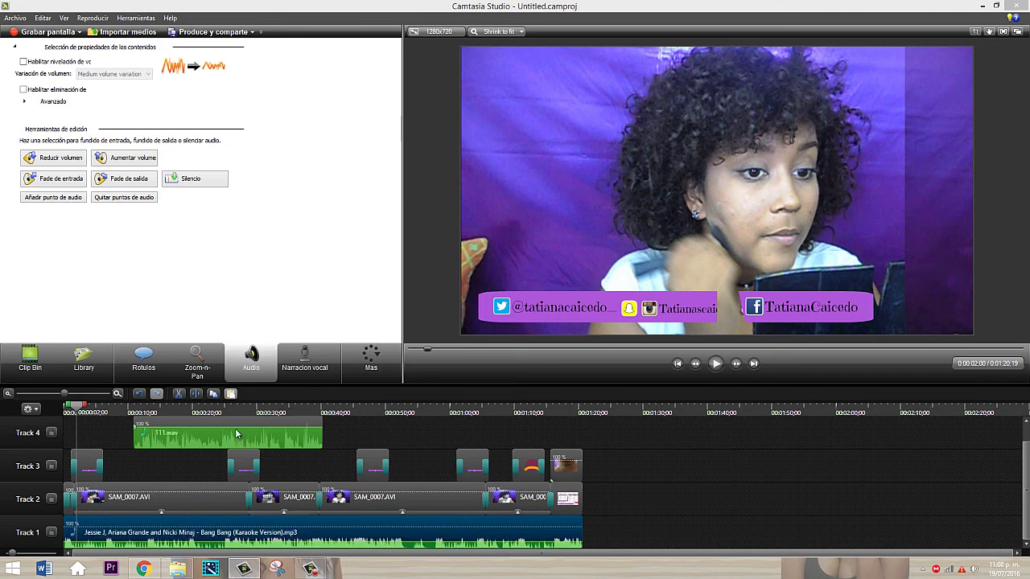
- Move the 111.wav narration to the very start of Track 4 and play the opening with the music
left_click_drag(235, 428, 153, 424)
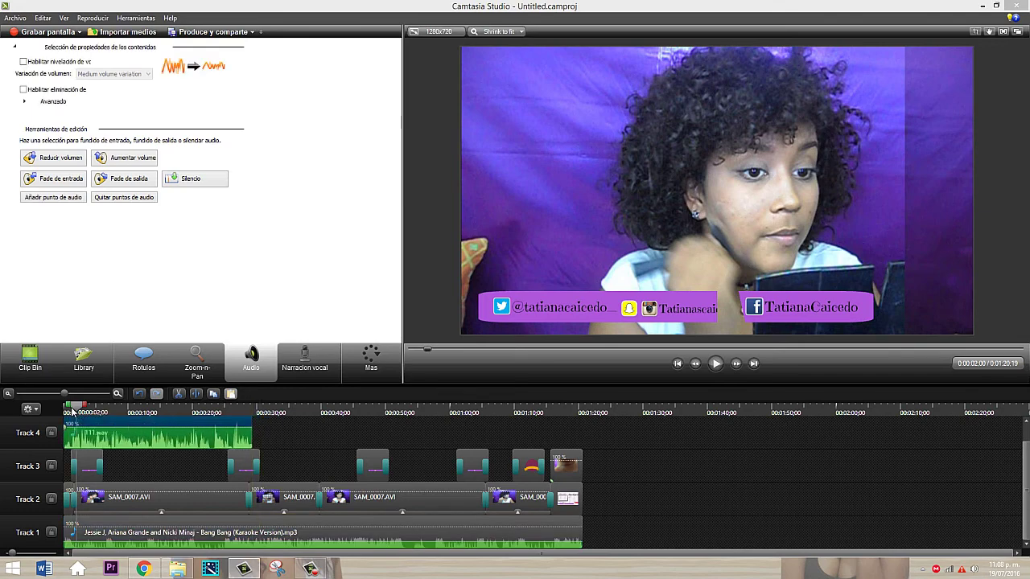
left_click(65, 412)
key("space")
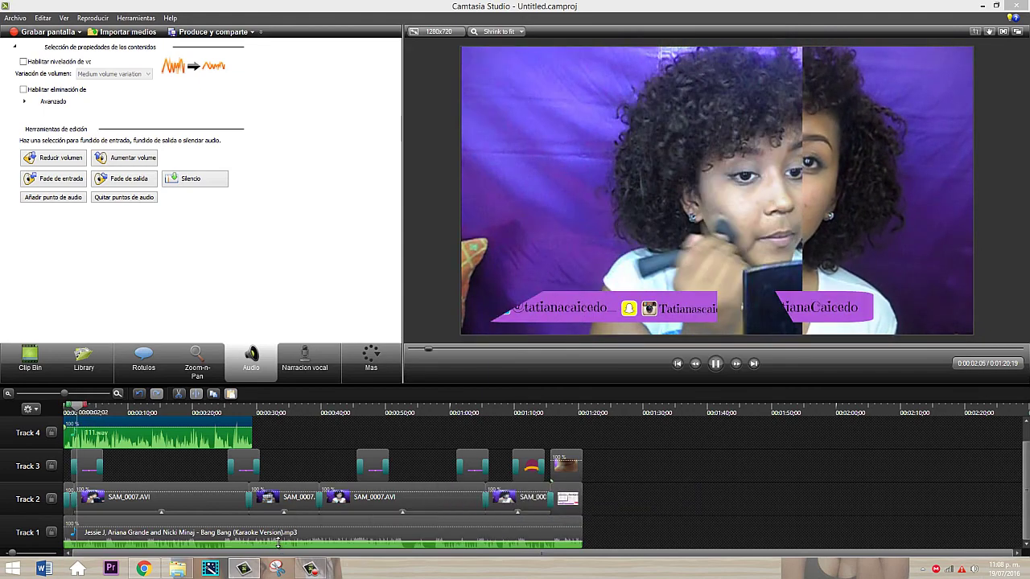
key("space")
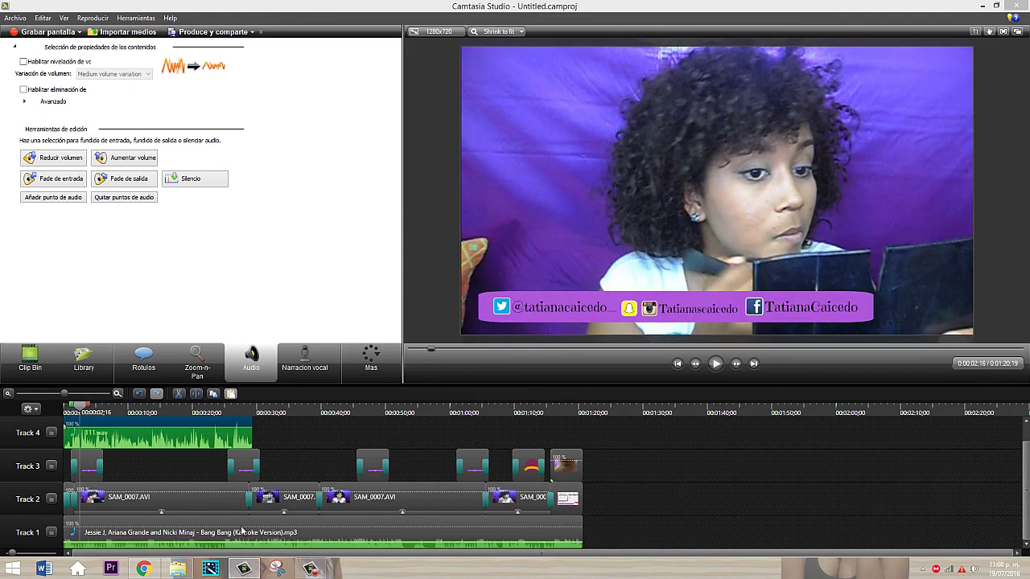
- Raise the volume of the 111.wav narration to about 389% and play back the result
key("space")
left_click(156, 420)
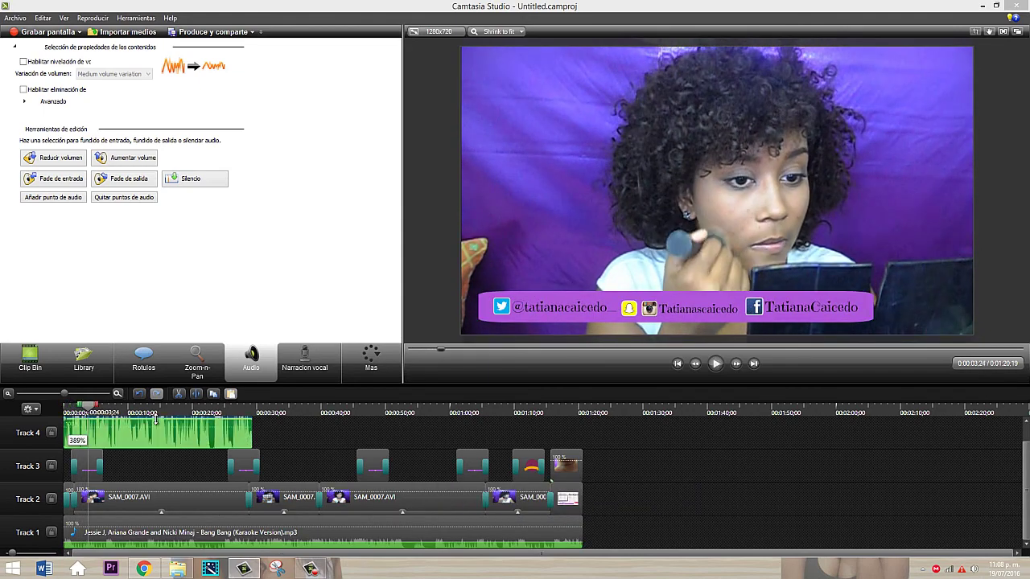
key("space")
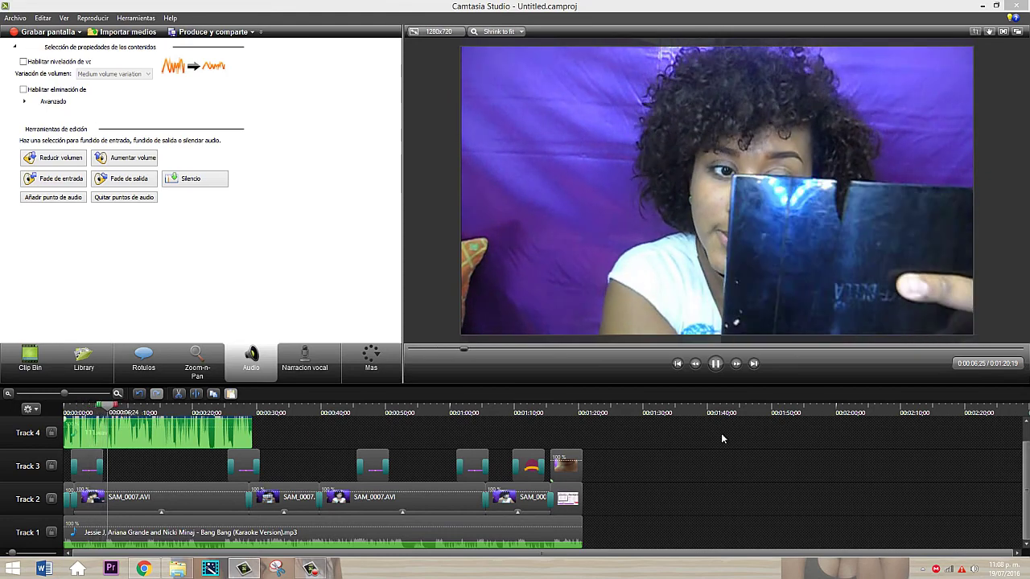
key("space")
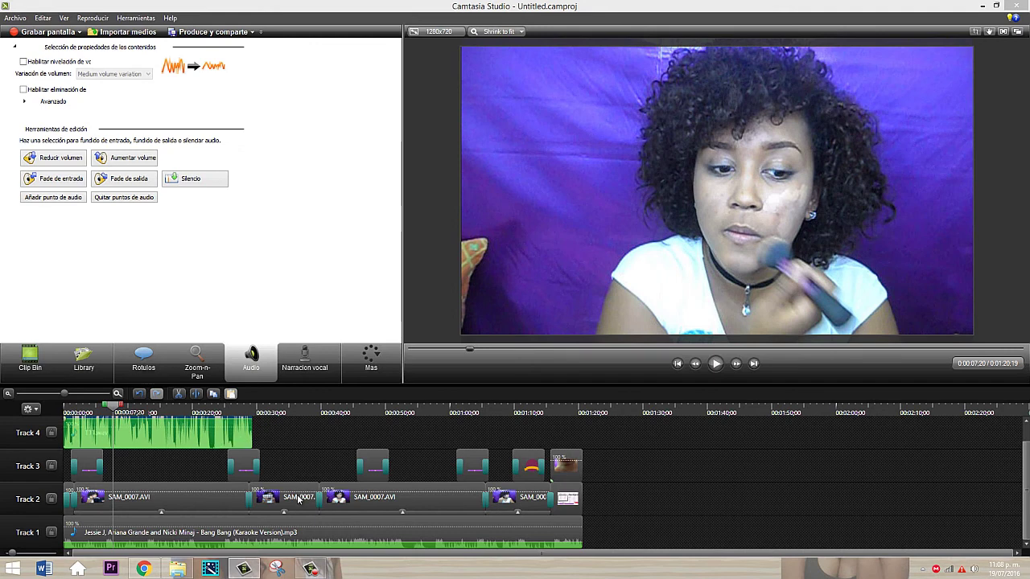
left_click(369, 468)
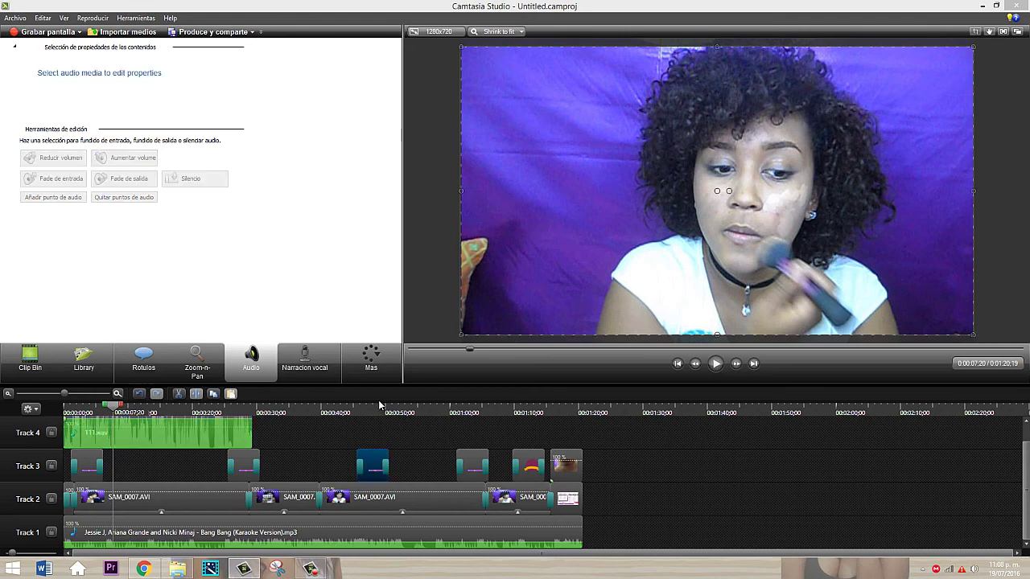
left_click(379, 405)
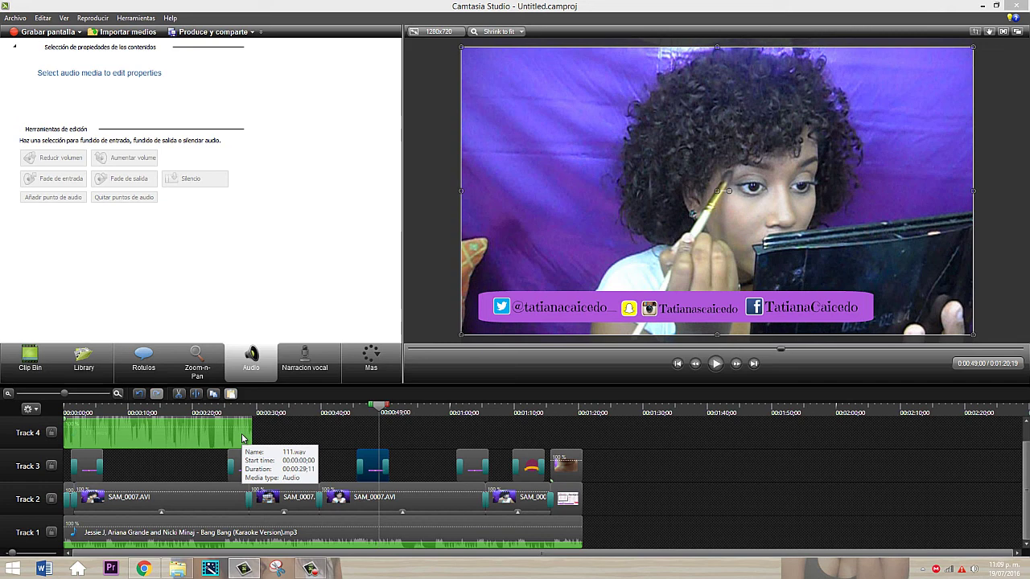
left_click(372, 361)
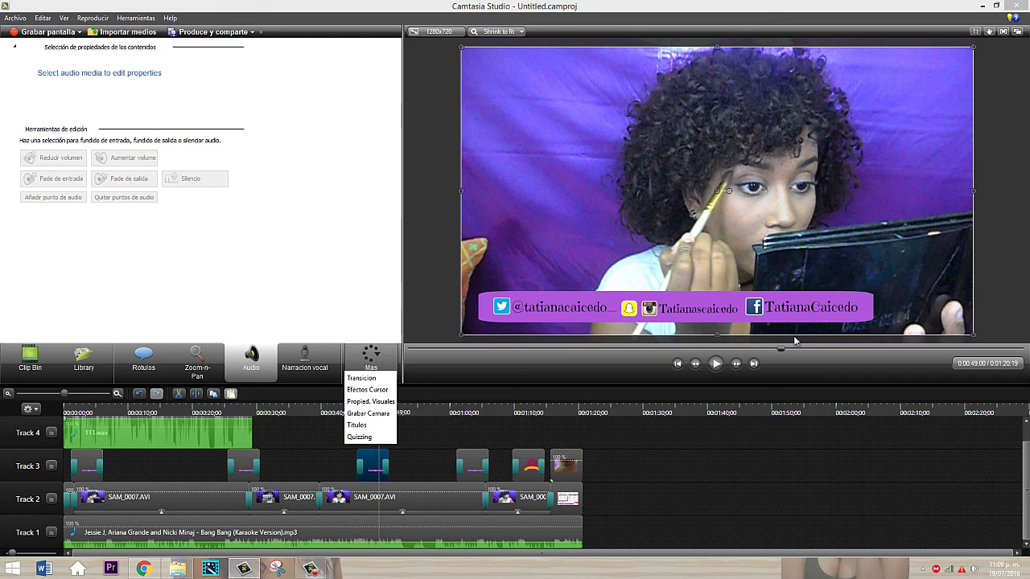
left_click(529, 480)
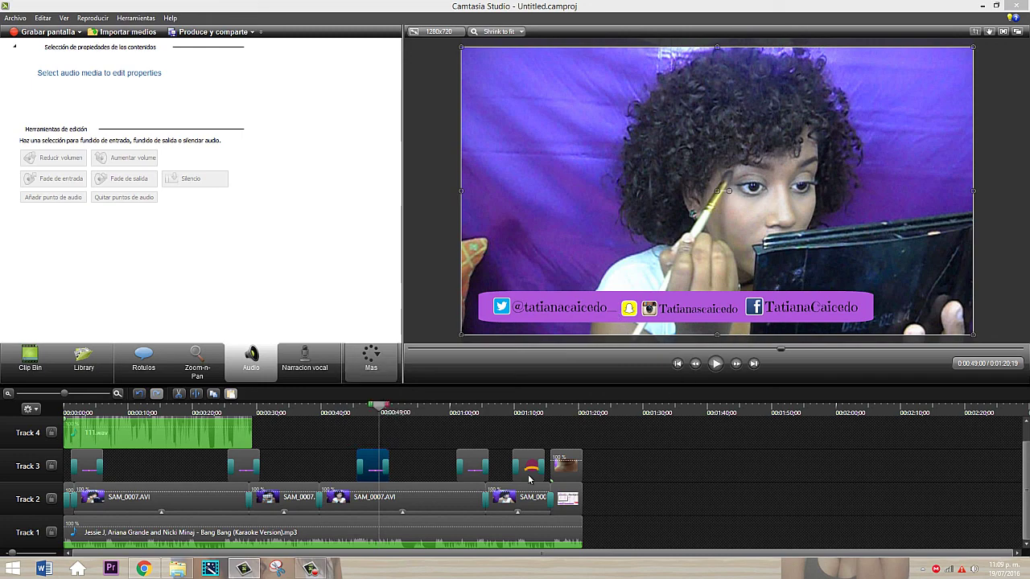
left_click(529, 467)
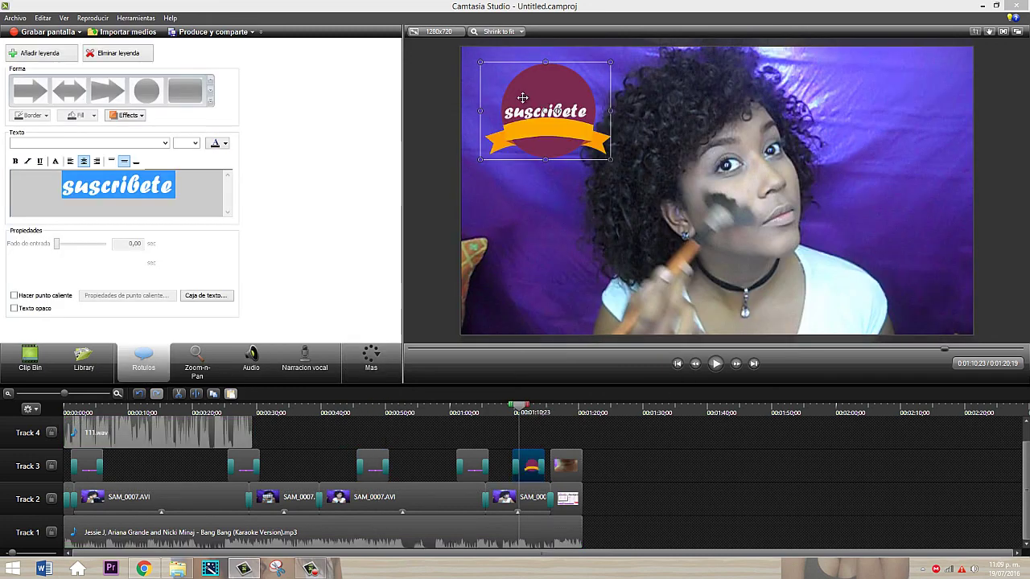
left_click(542, 161)
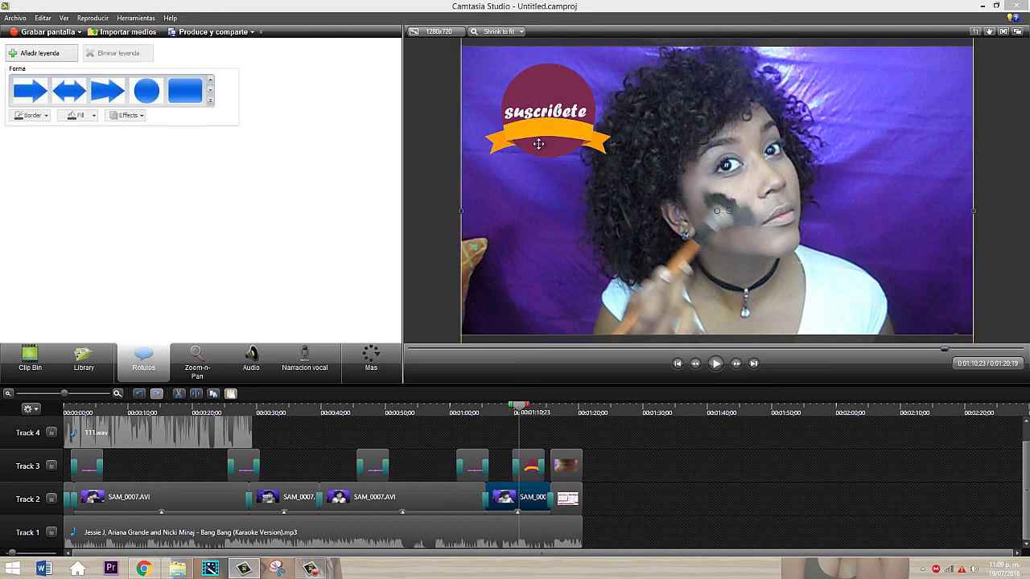